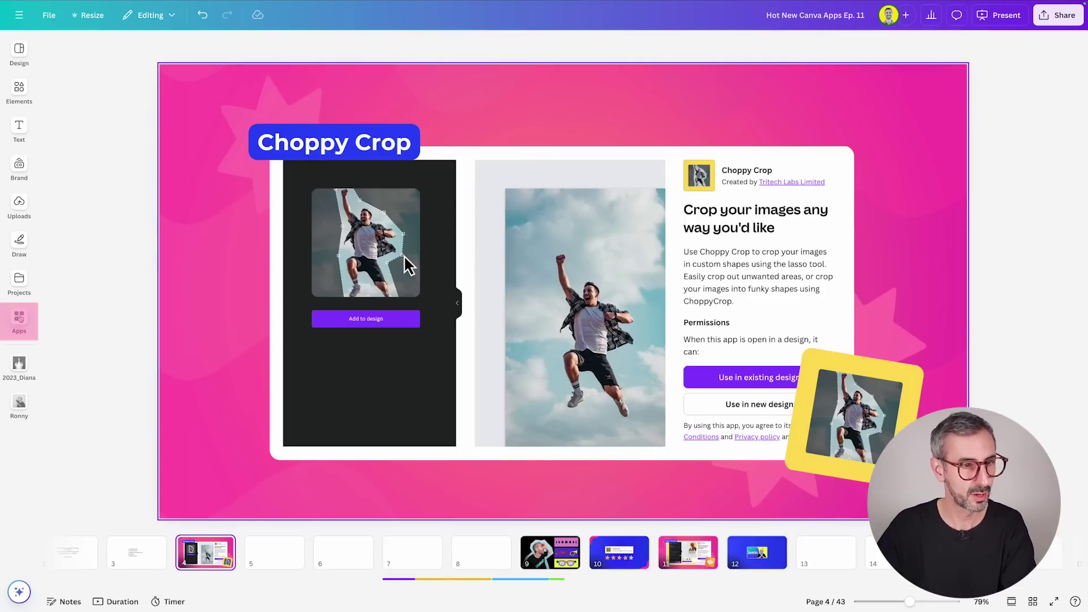
- Search the Canva apps for "choppy" and open the Choppy Crop app in the design
click(19, 316)
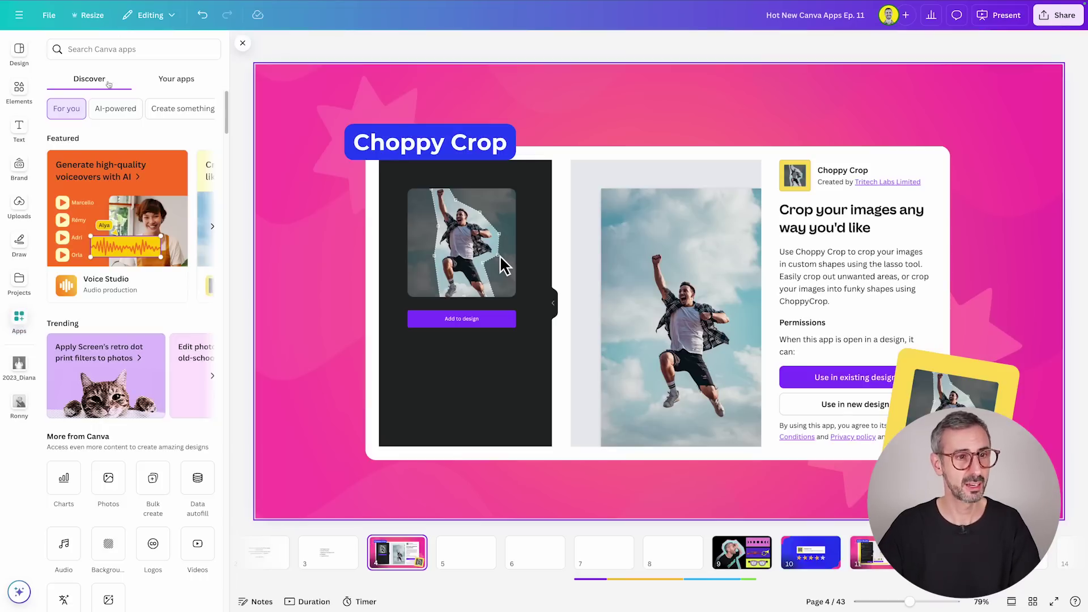
click(113, 52)
text(choppy)
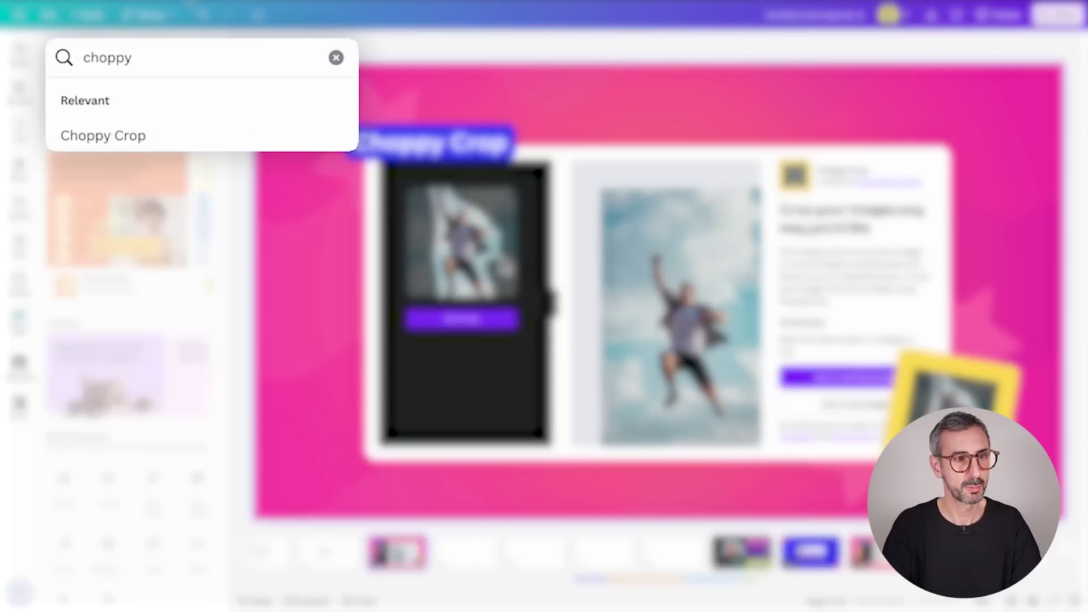
click(102, 136)
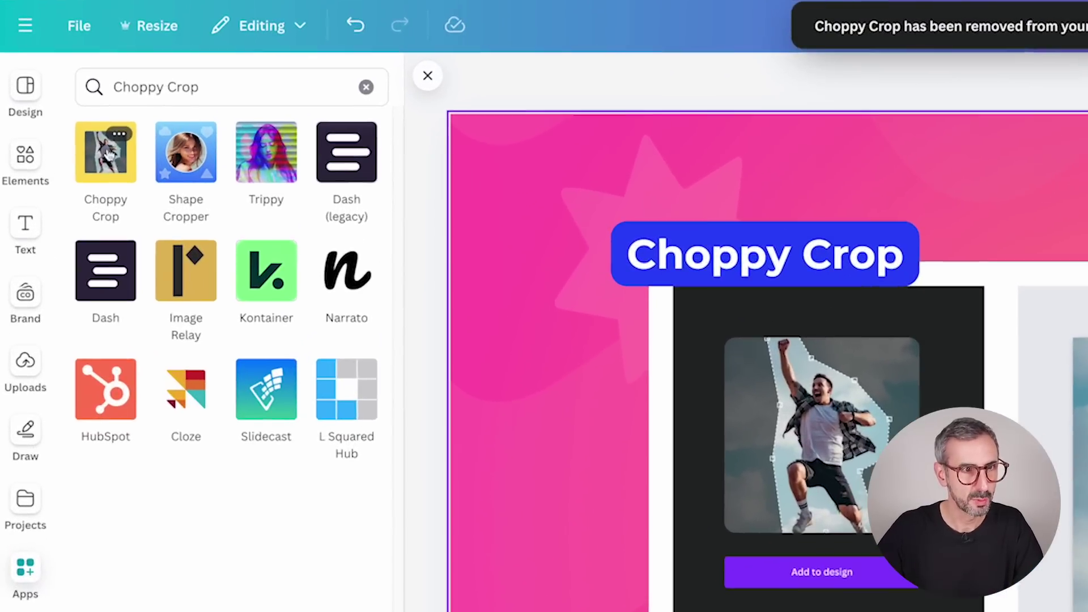
mouse_move(71, 102)
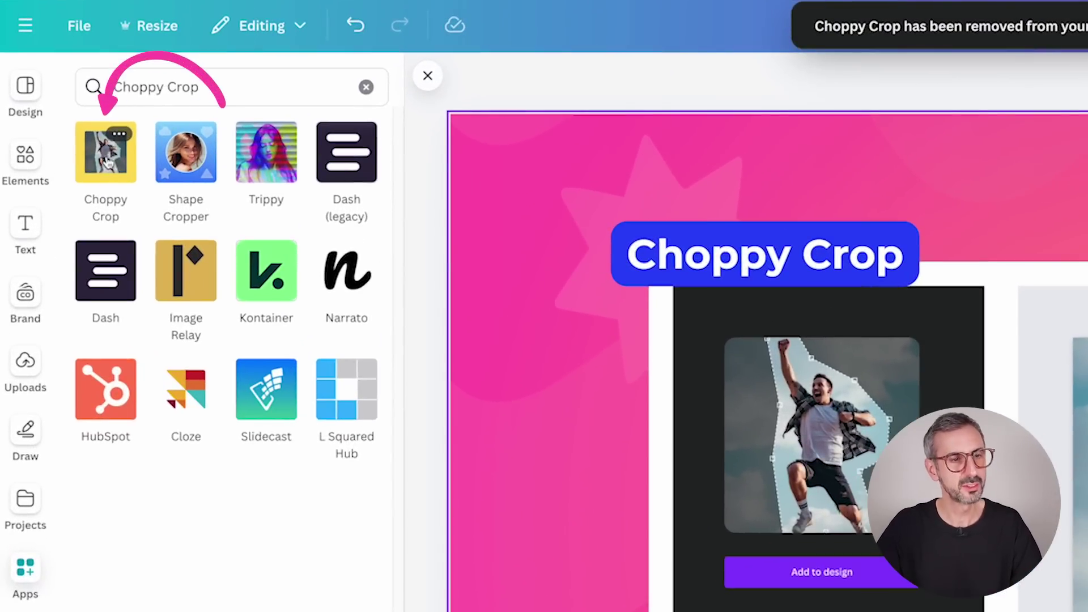
click(116, 170)
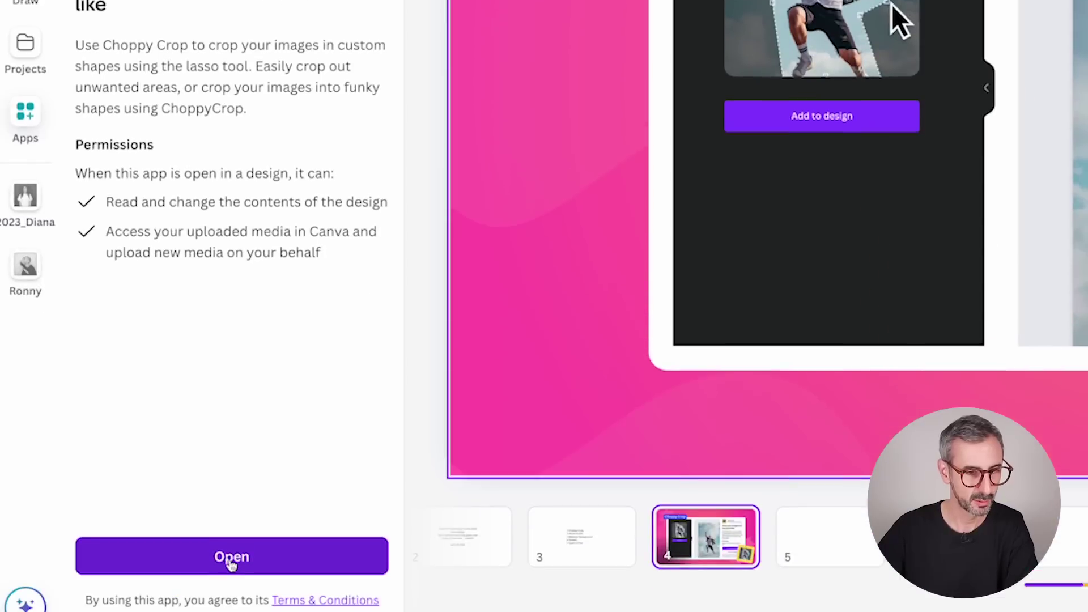
click(232, 561)
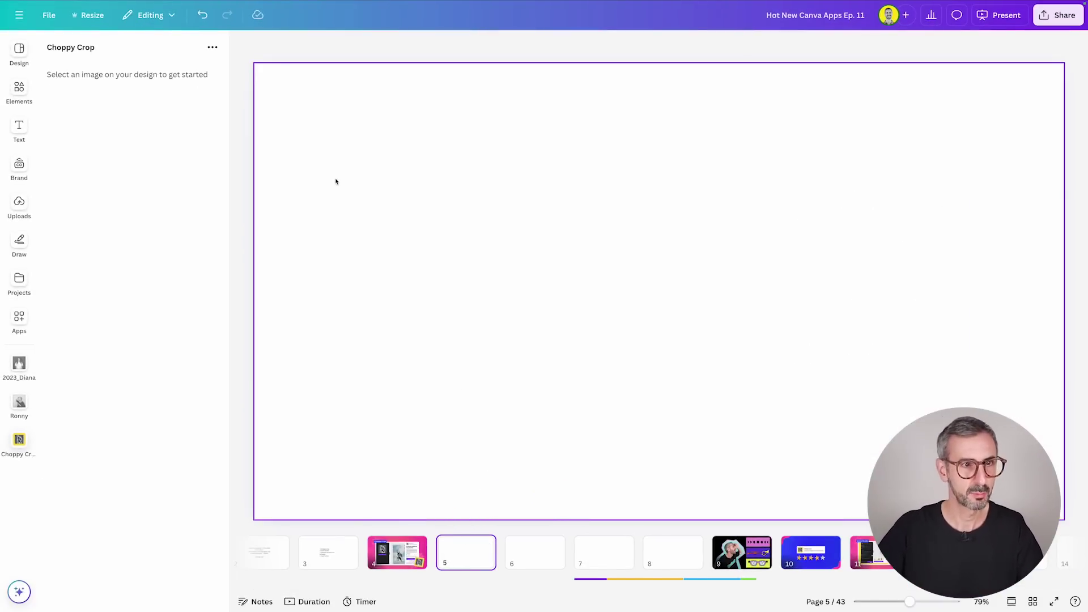
- Add the photo of the man lifting his glasses from the presenter's photo folder to blank page 5, centred horizontally
click(242, 42)
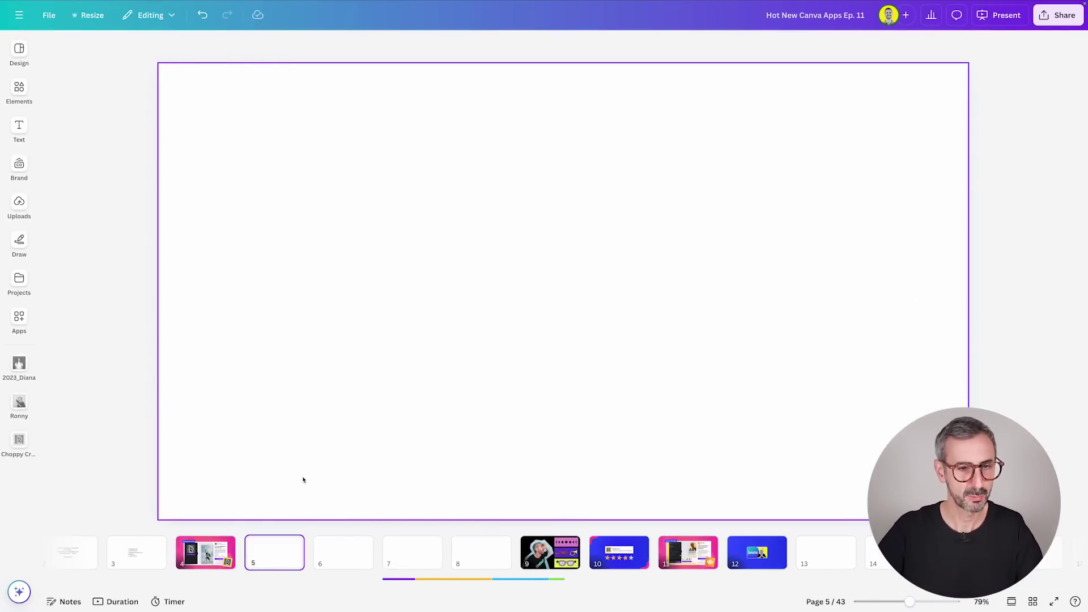
click(19, 403)
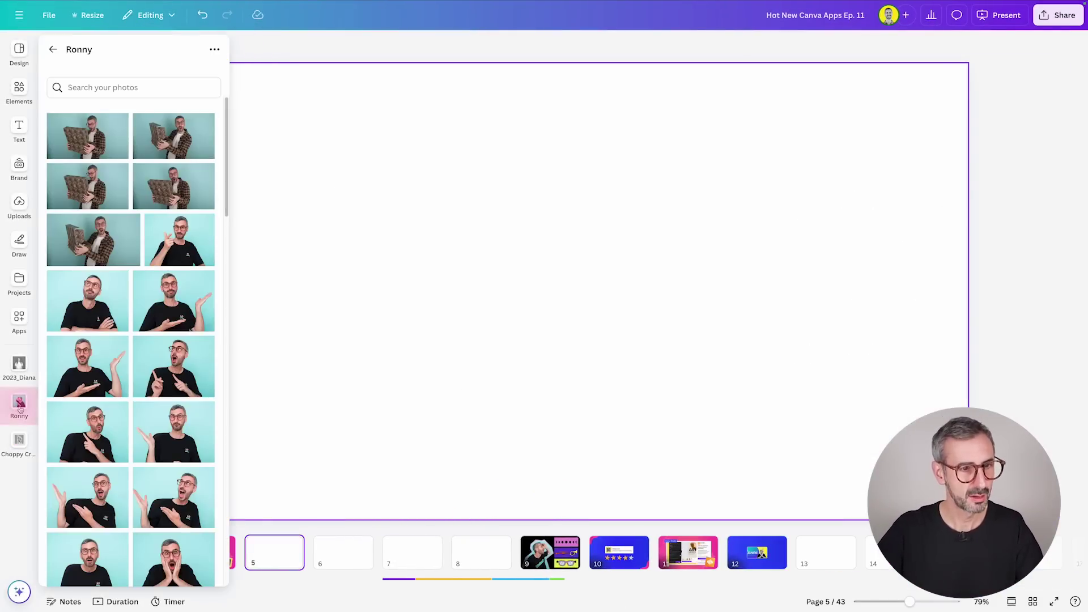
scroll(119, 380, down, 6)
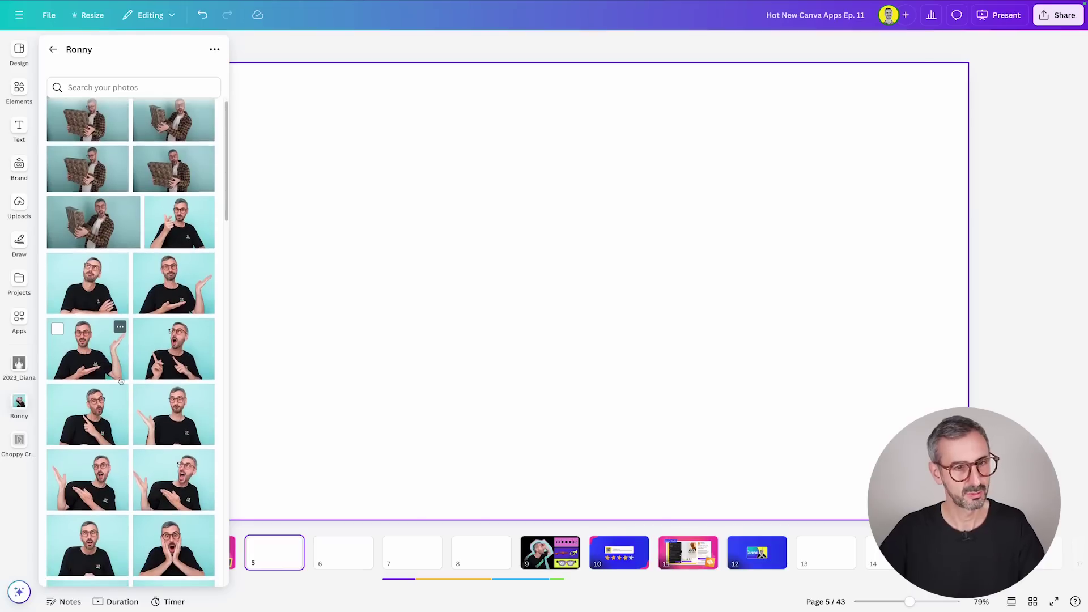
scroll(129, 391, down, 10)
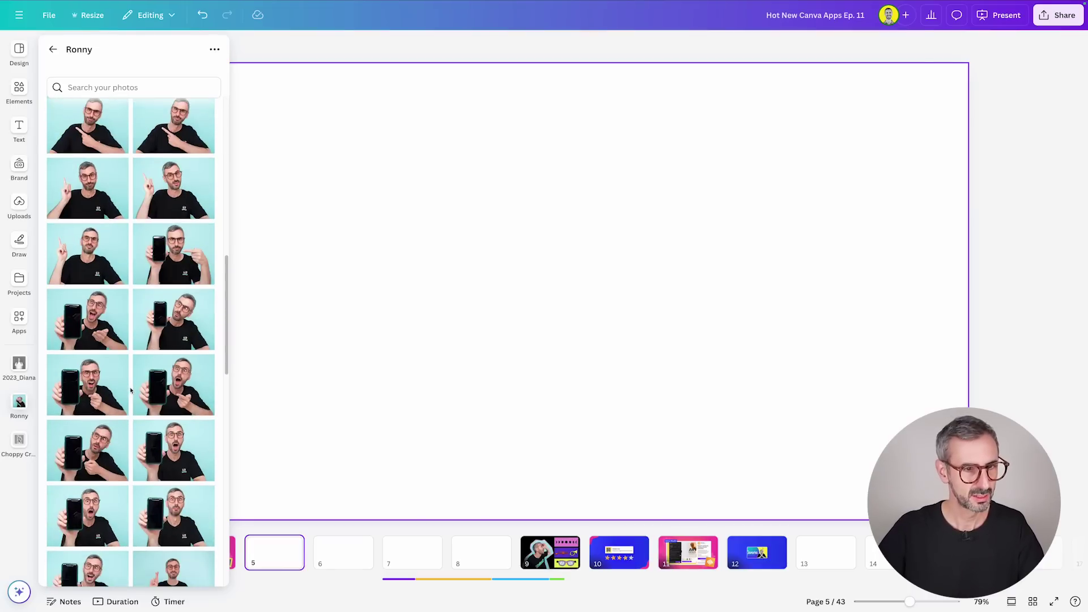
scroll(132, 392, down, 10)
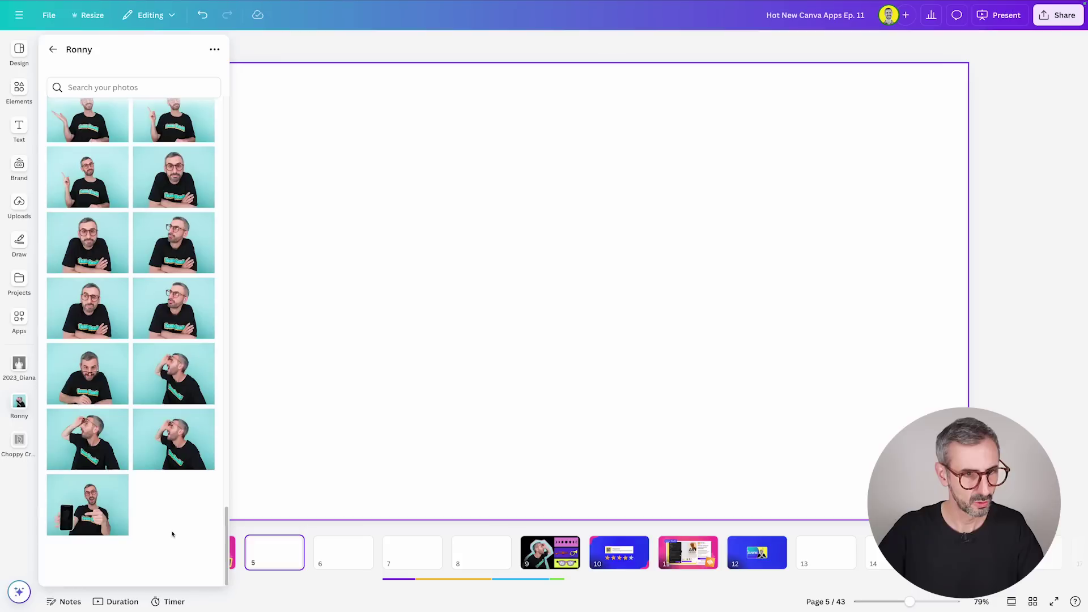
click(163, 442)
drag(589, 311, 577, 306)
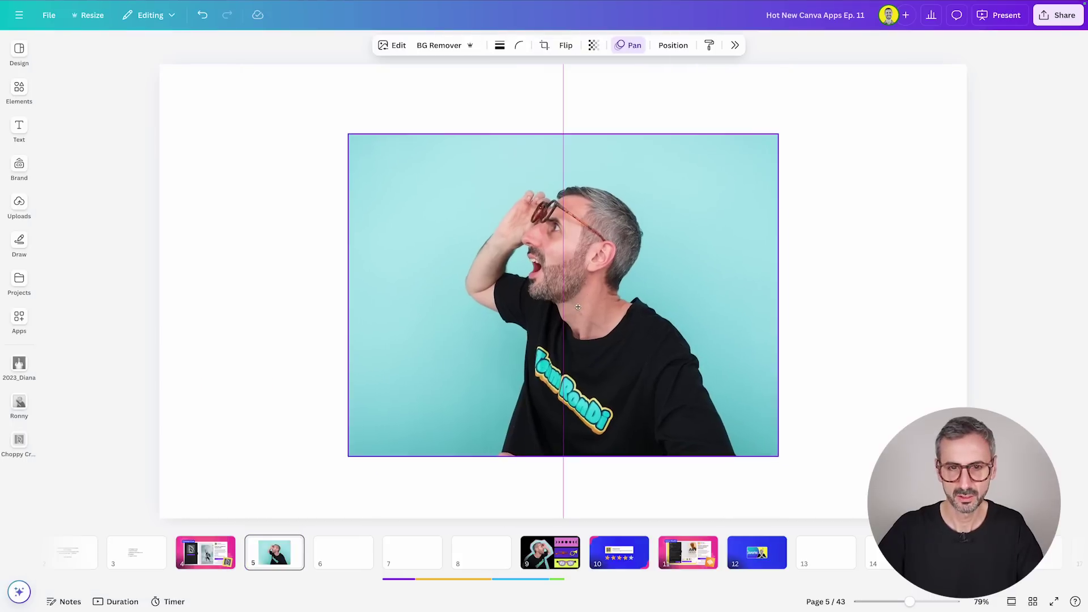
- Trace a loose, angular crop outline around the man in Choppy Crop, closing it at the first point along the photo's lower edge
click(21, 444)
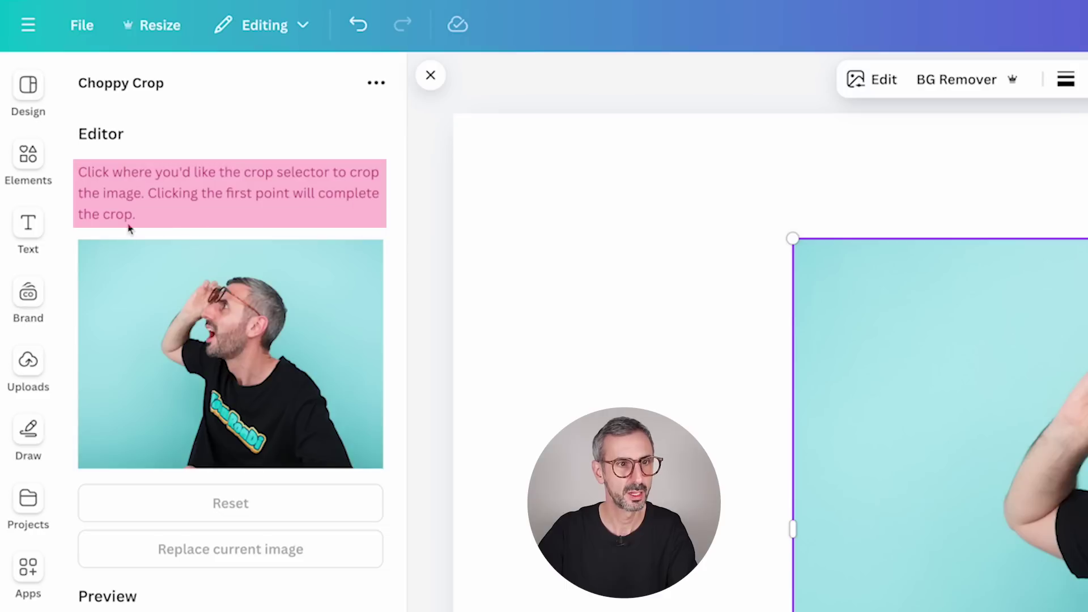
click(173, 464)
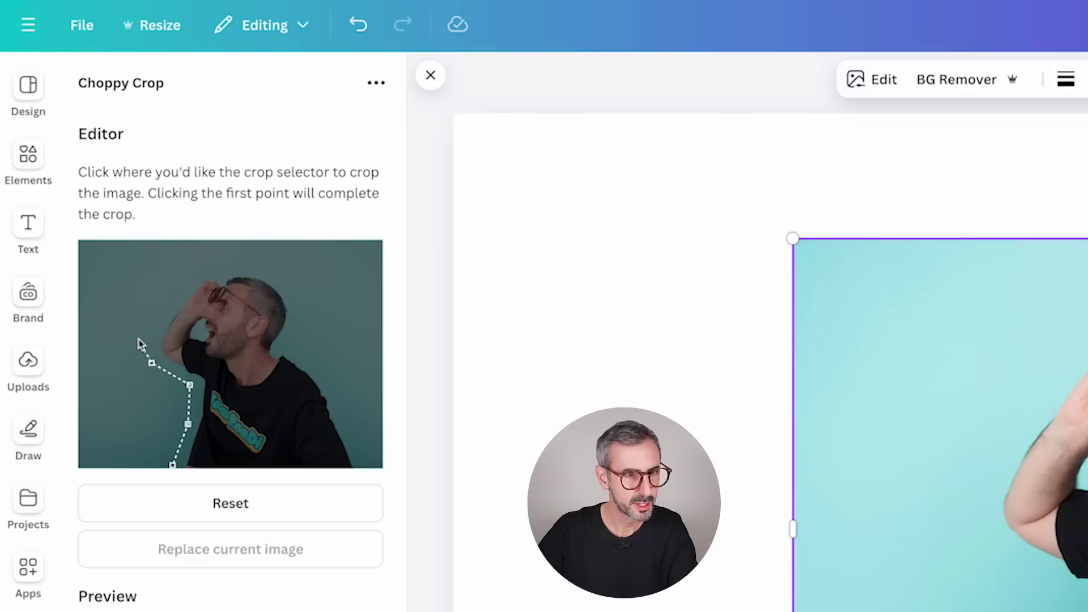
click(211, 256)
click(237, 266)
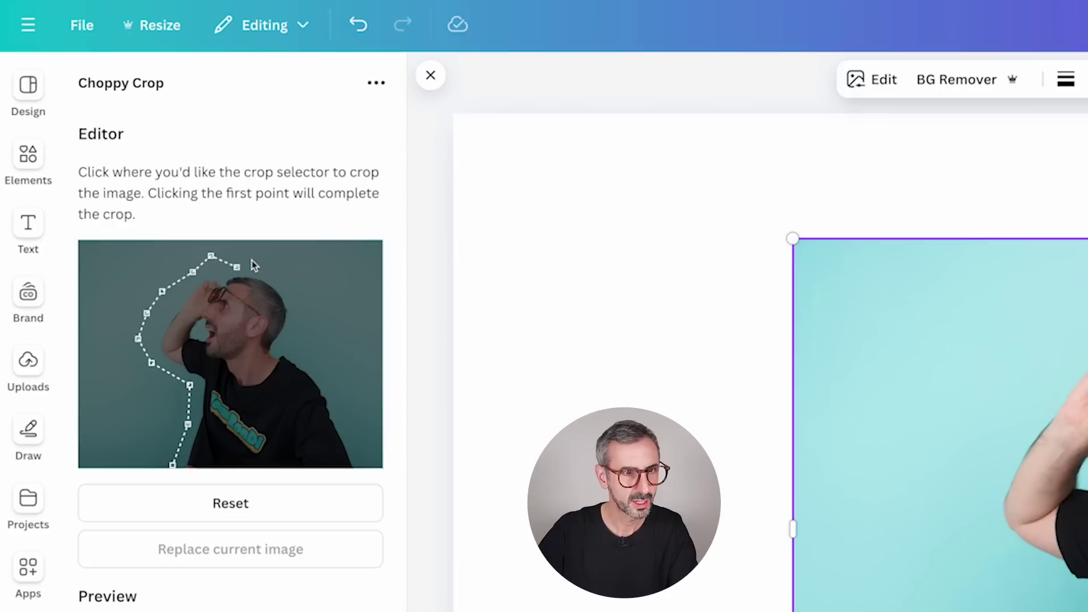
click(272, 263)
click(307, 279)
click(297, 309)
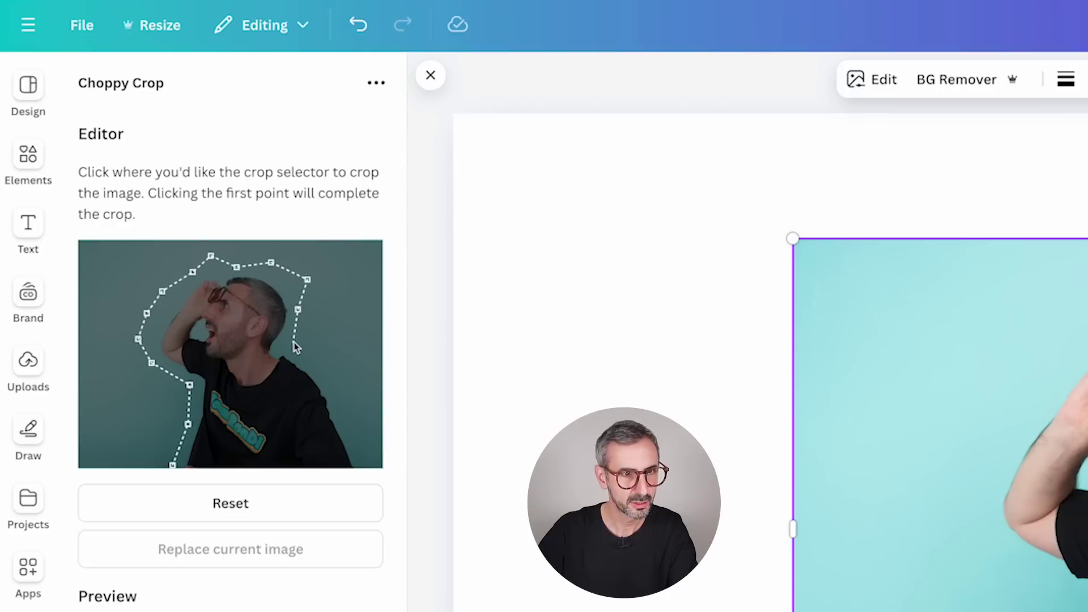
click(294, 341)
click(320, 346)
click(327, 368)
click(342, 392)
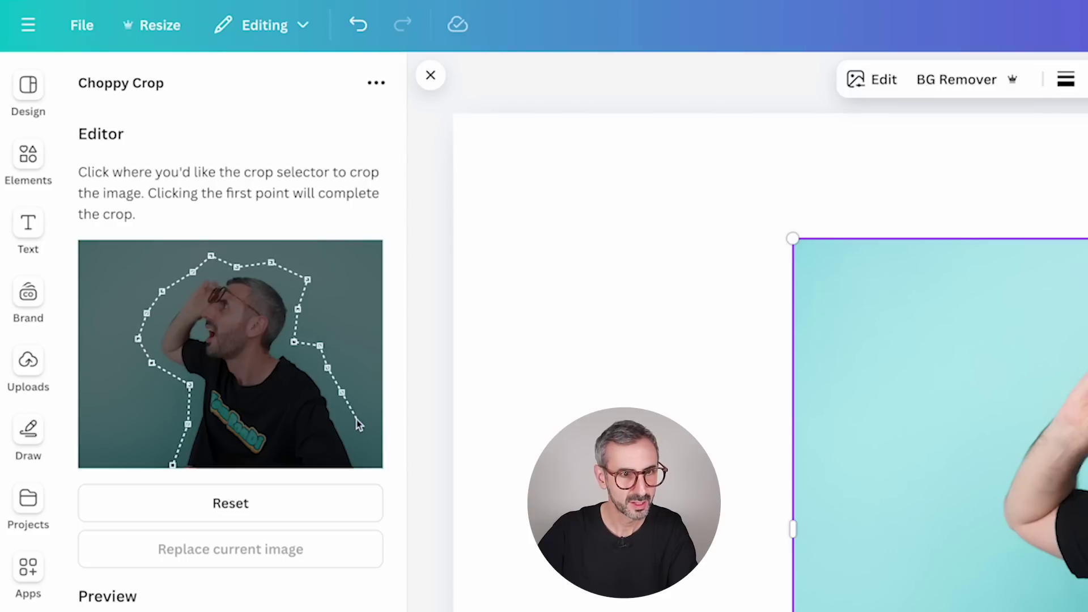
click(356, 420)
click(370, 462)
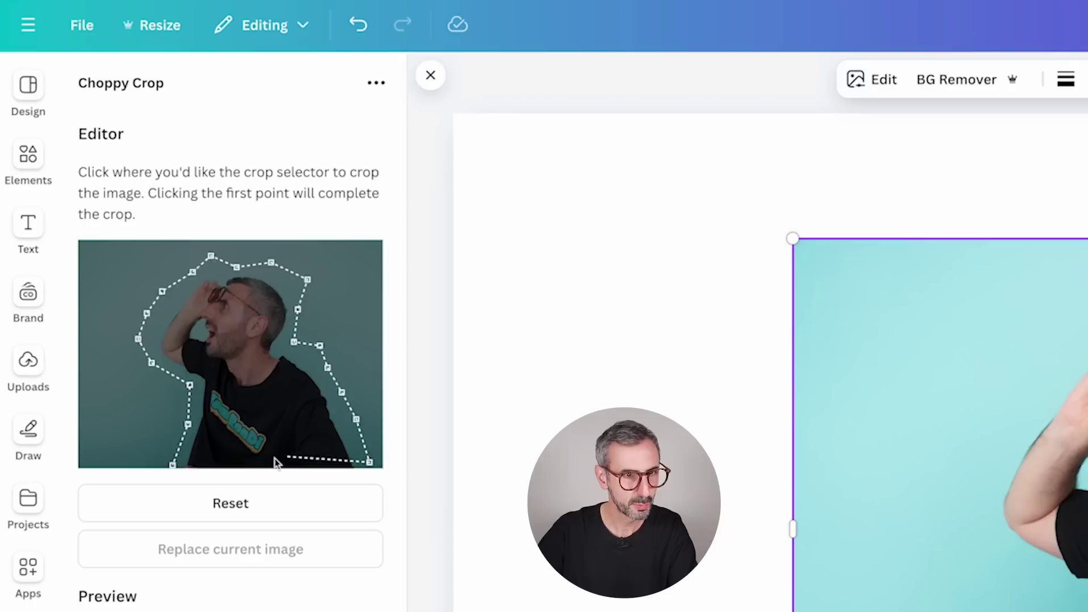
click(358, 466)
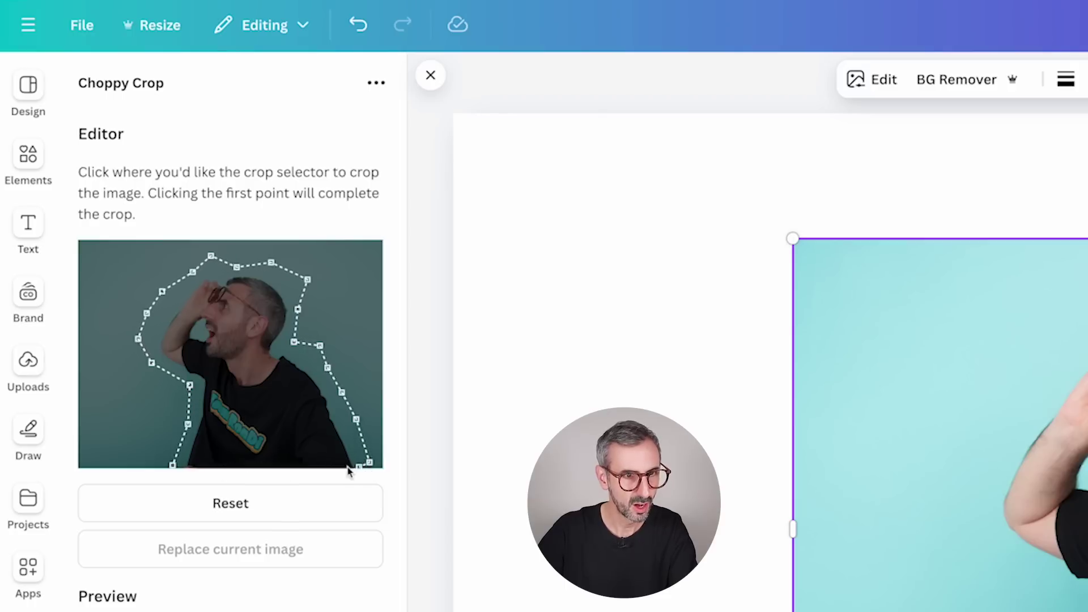
click(172, 466)
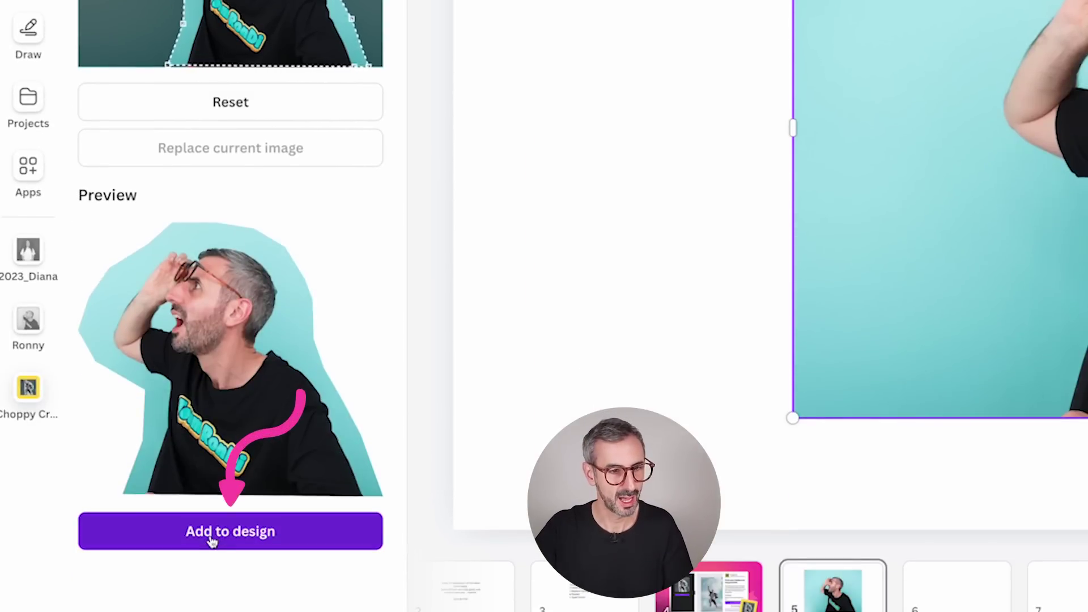
- Add the cropped cutout to the design and delete the original rectangular photo from page 5
click(233, 538)
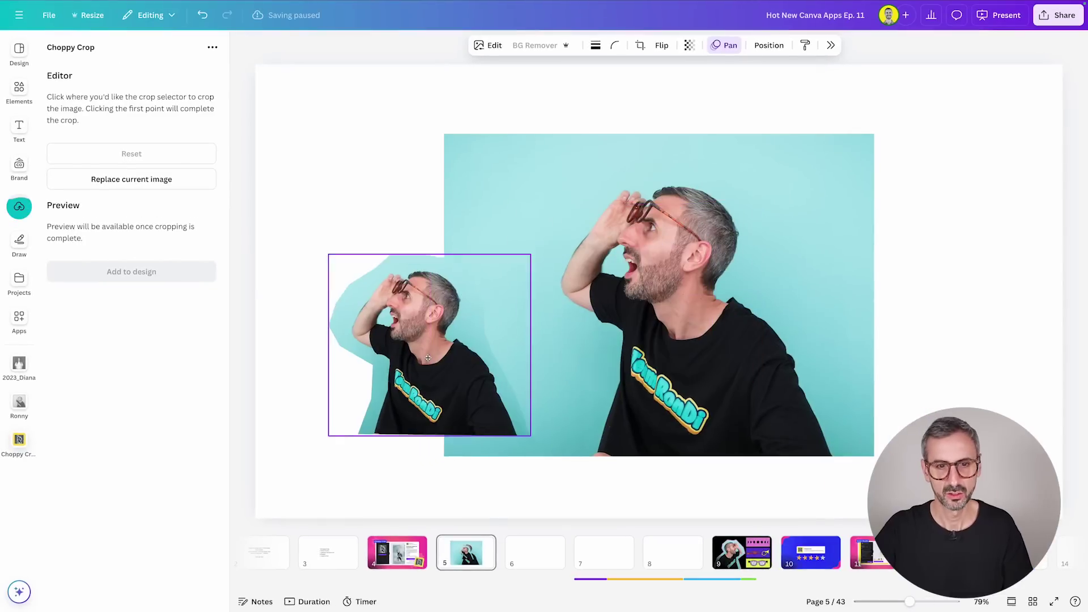
drag(428, 358, 418, 361)
drag(765, 297, 827, 293)
key(Delete)
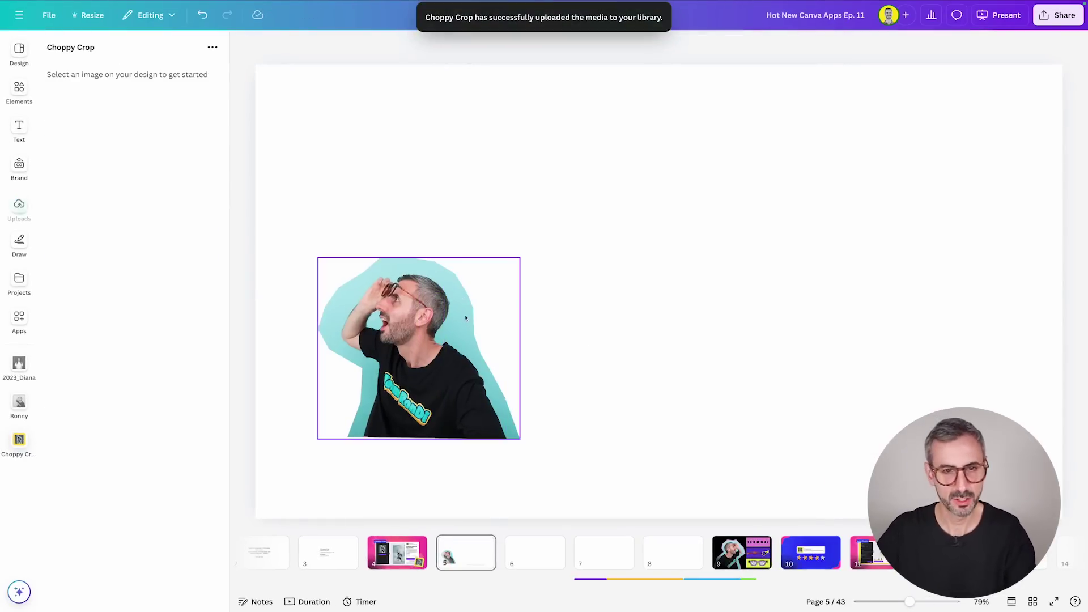
- Enlarge the cutout to most of the page height and place it near the page centre, slightly overlapping the bottom edge
drag(434, 345, 656, 426)
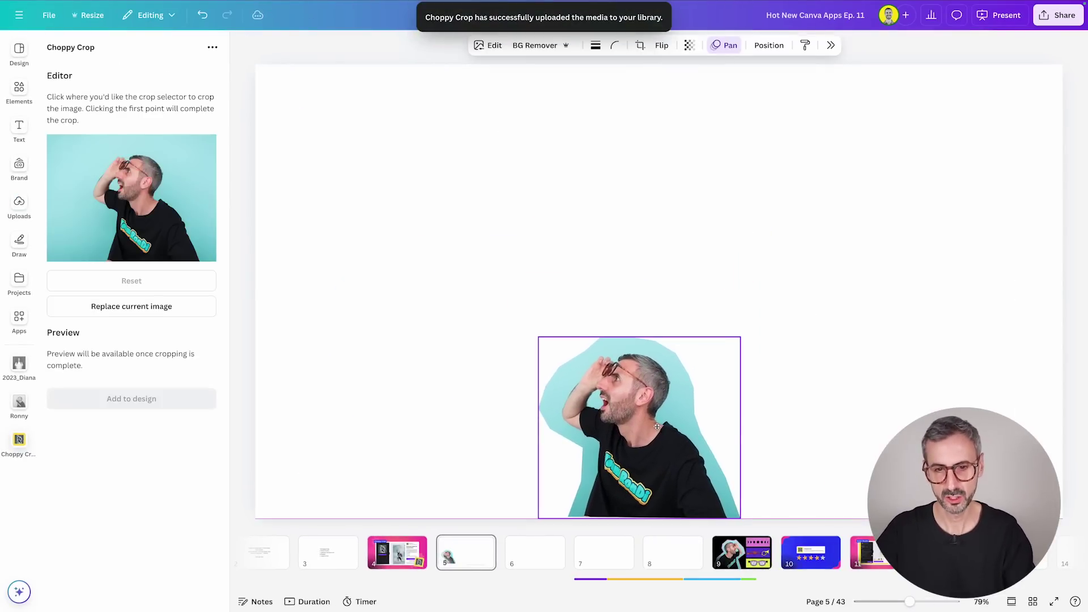
drag(739, 337, 965, 116)
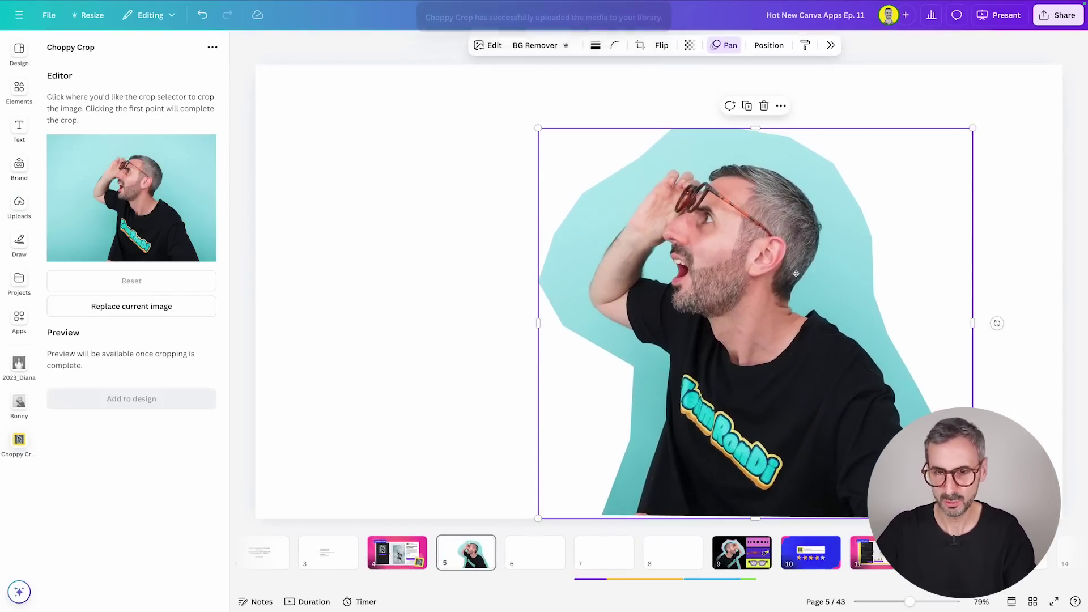
drag(813, 271, 670, 271)
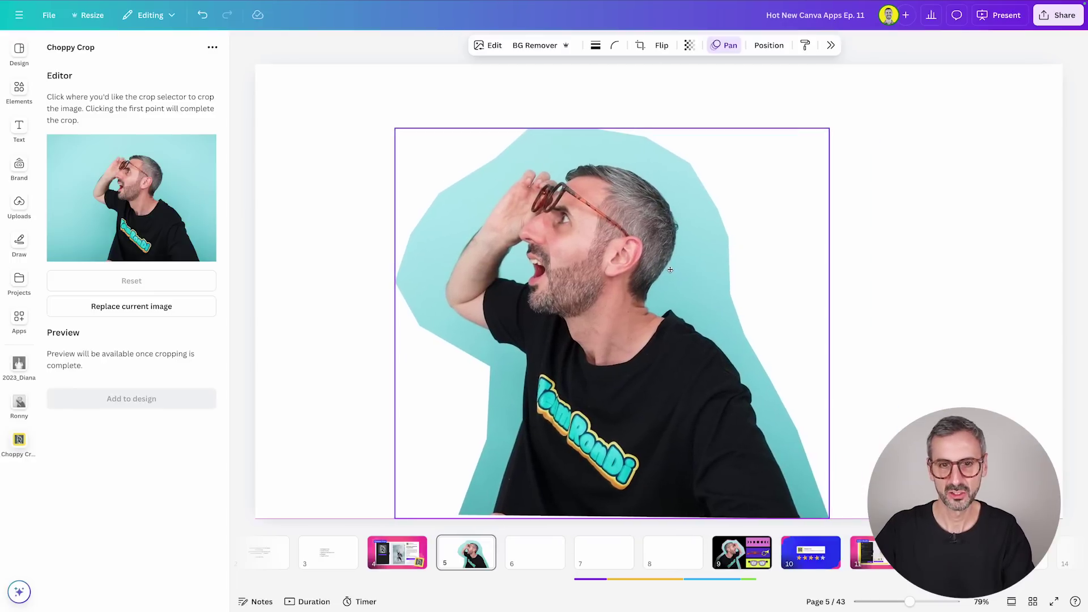
click(912, 283)
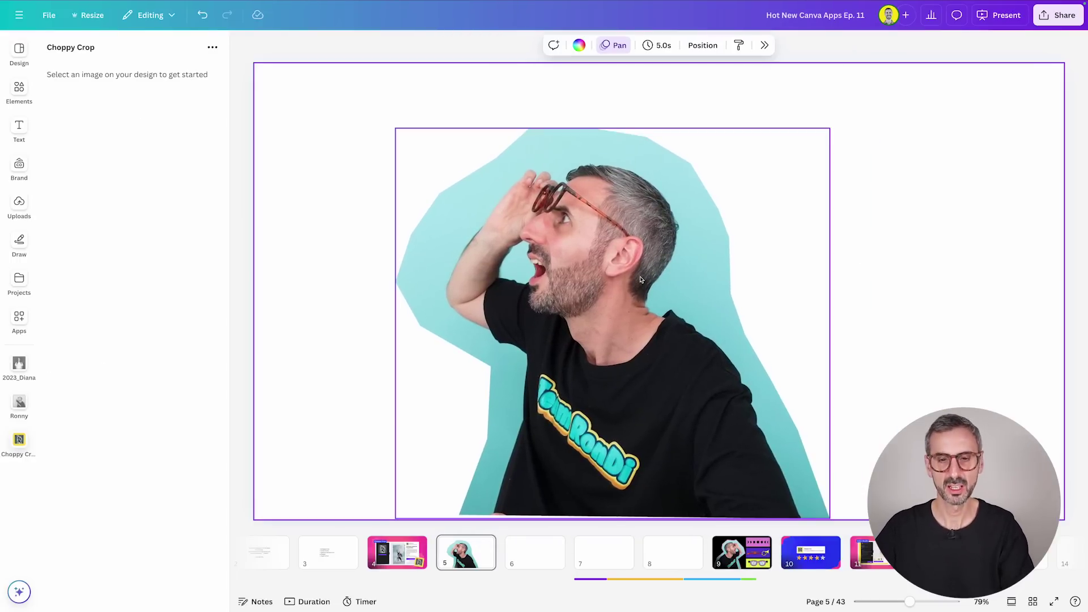
click(792, 361)
drag(702, 387, 712, 393)
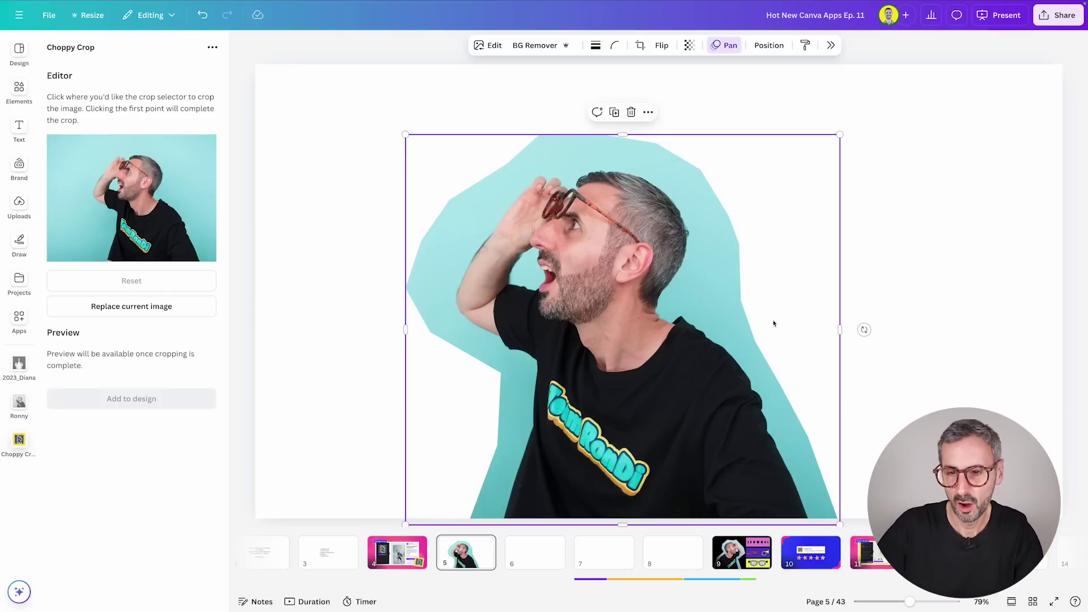
click(872, 245)
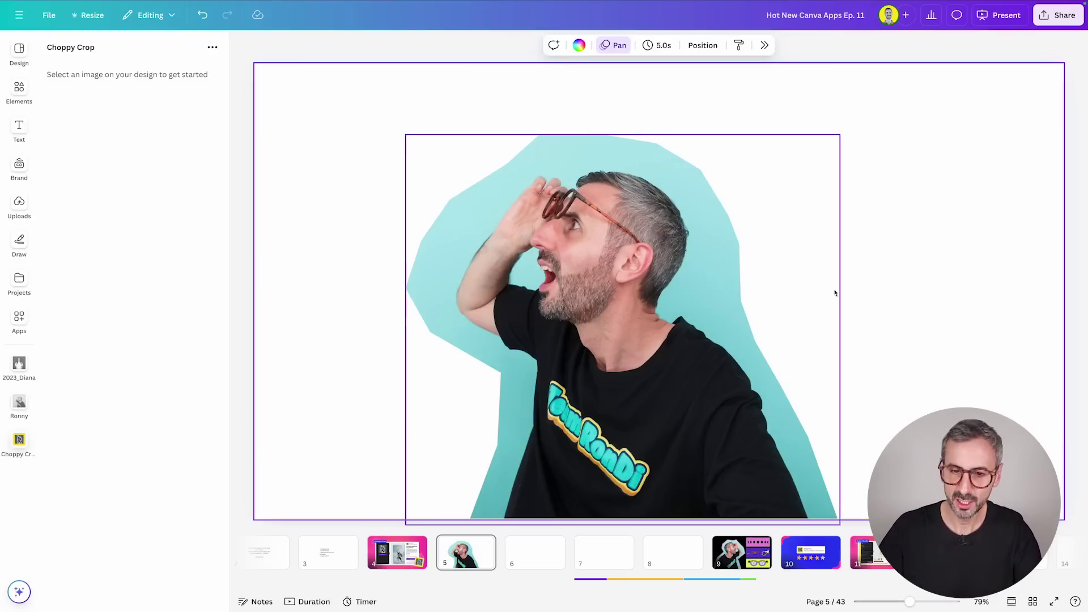
- Check the finished example on page 9, and flip the cutout on page 5 horizontally
click(741, 553)
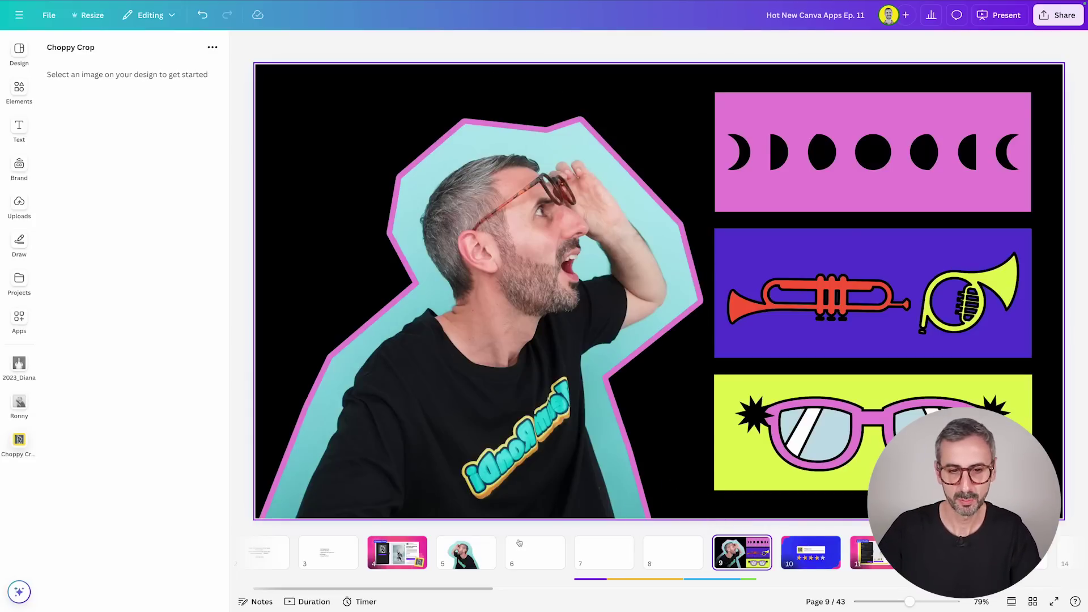
click(486, 549)
click(619, 371)
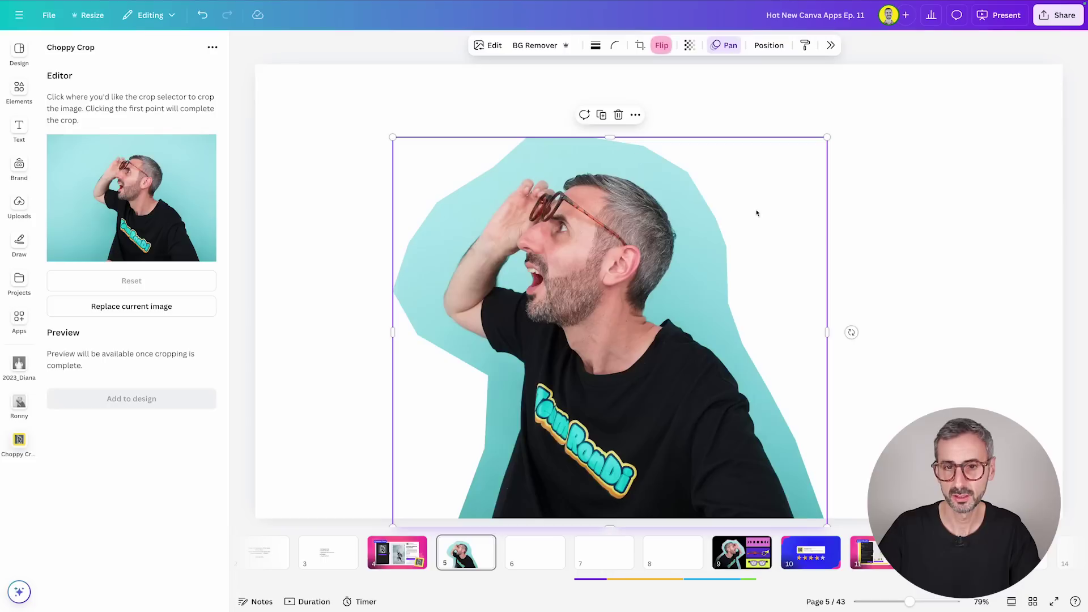
click(661, 46)
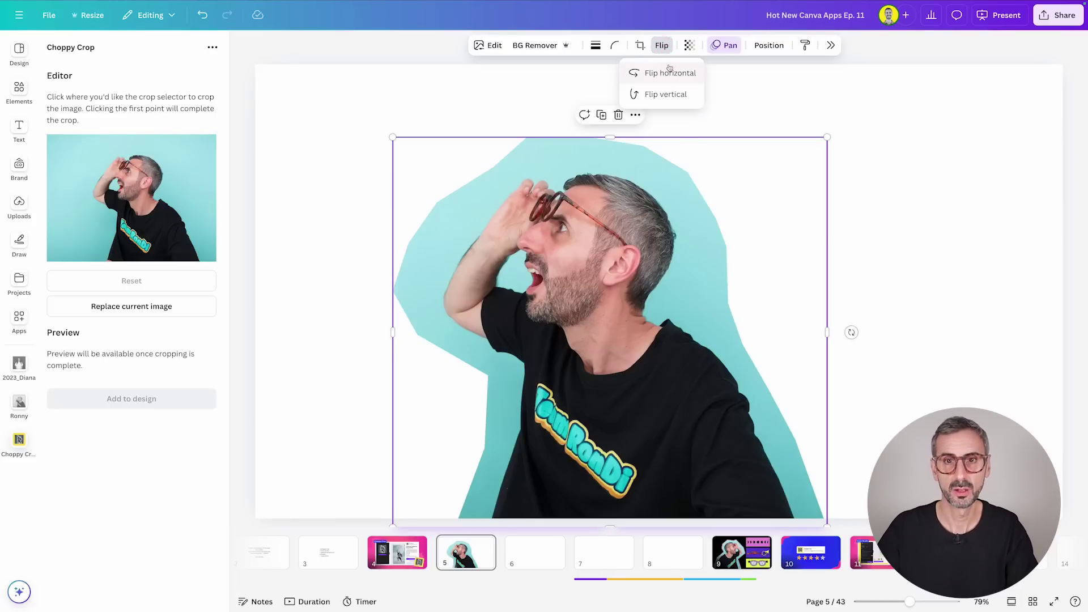
click(669, 73)
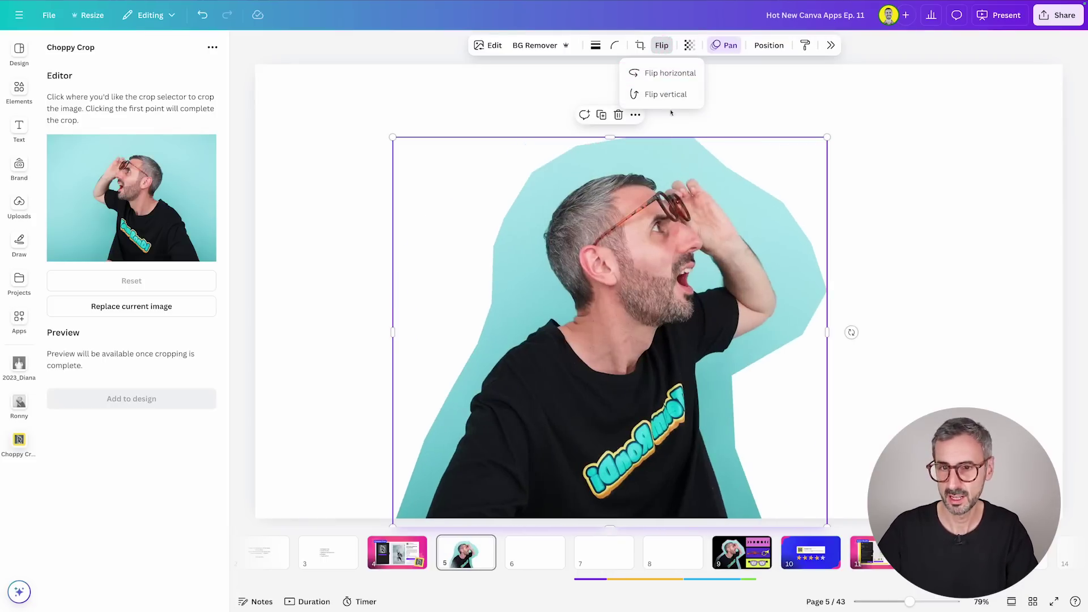
- Apply the Outline shadow effect to the flipped cutout
click(486, 39)
click(492, 49)
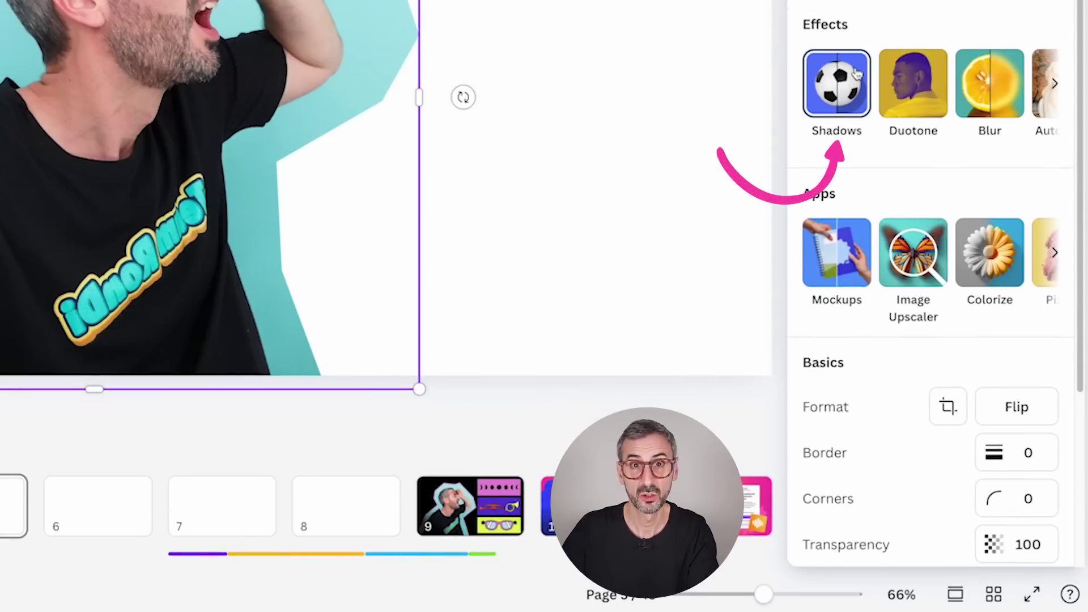
click(849, 85)
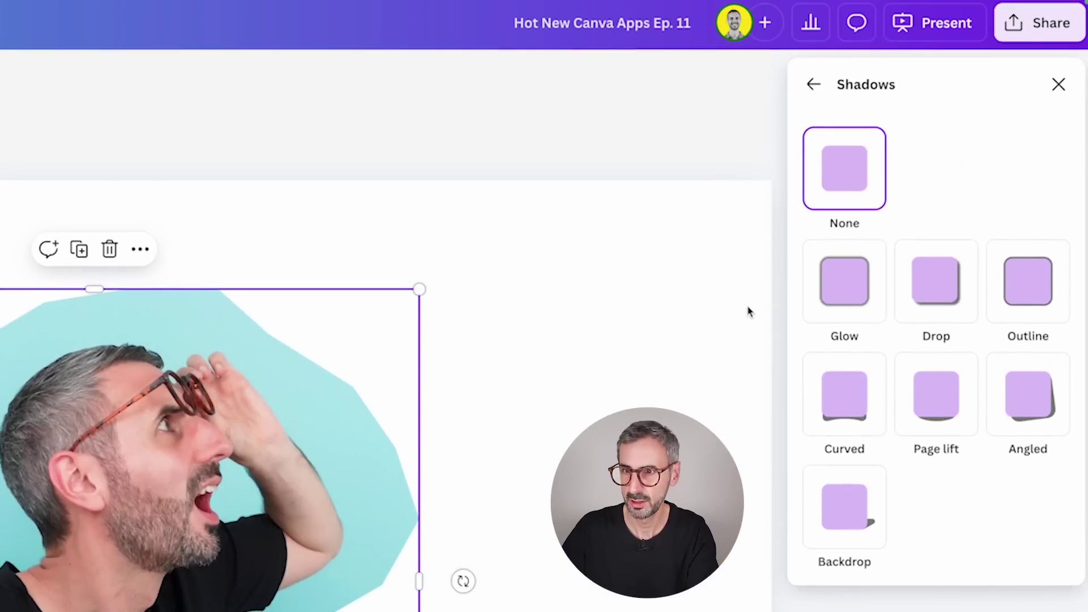
click(1030, 302)
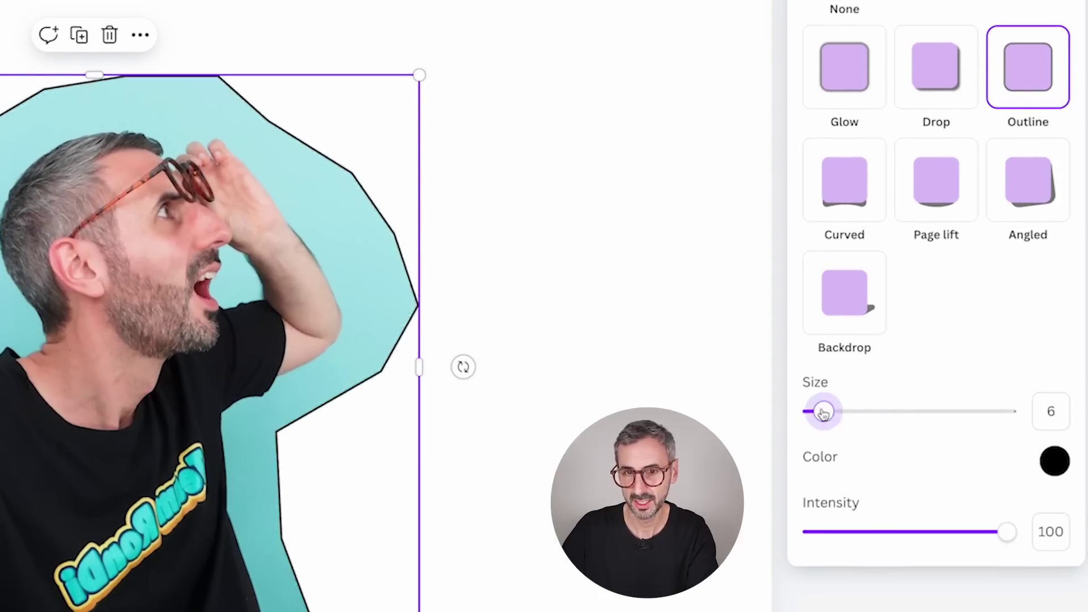
- Increase the outline size of the flipped cutout on page 5
drag(823, 412, 874, 412)
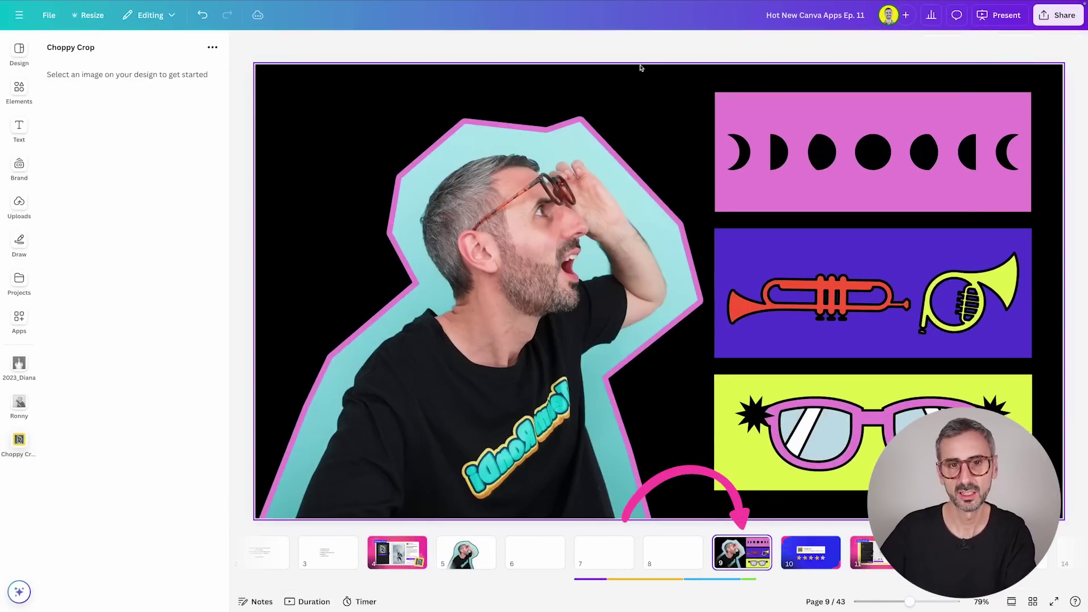
- Select the cutout on page 9 and view the pages of the recently used Neon Outline Introduction to Visual Arts template
click(624, 150)
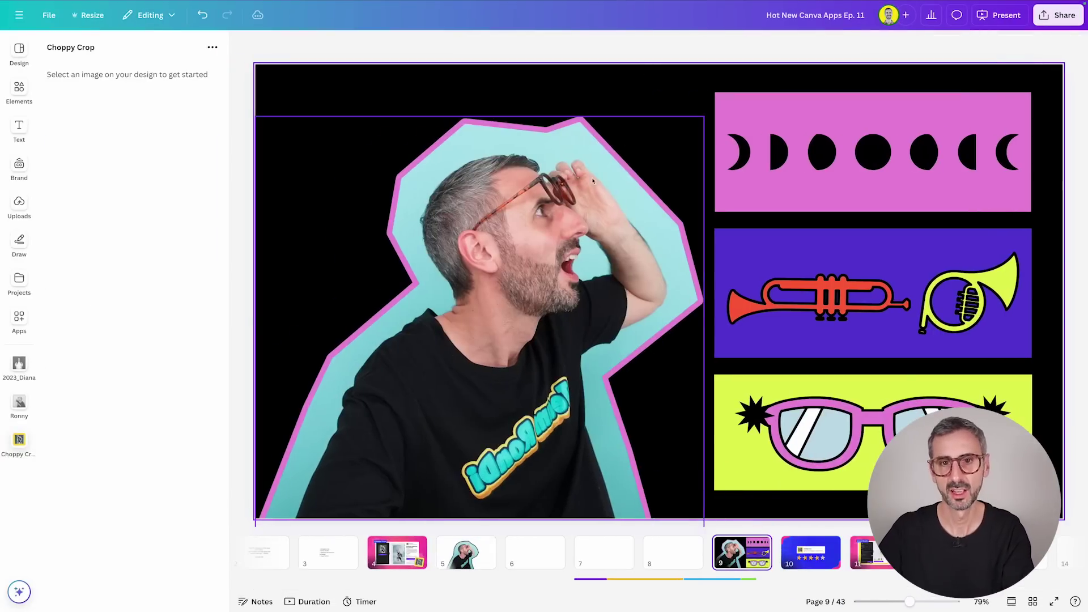
click(20, 51)
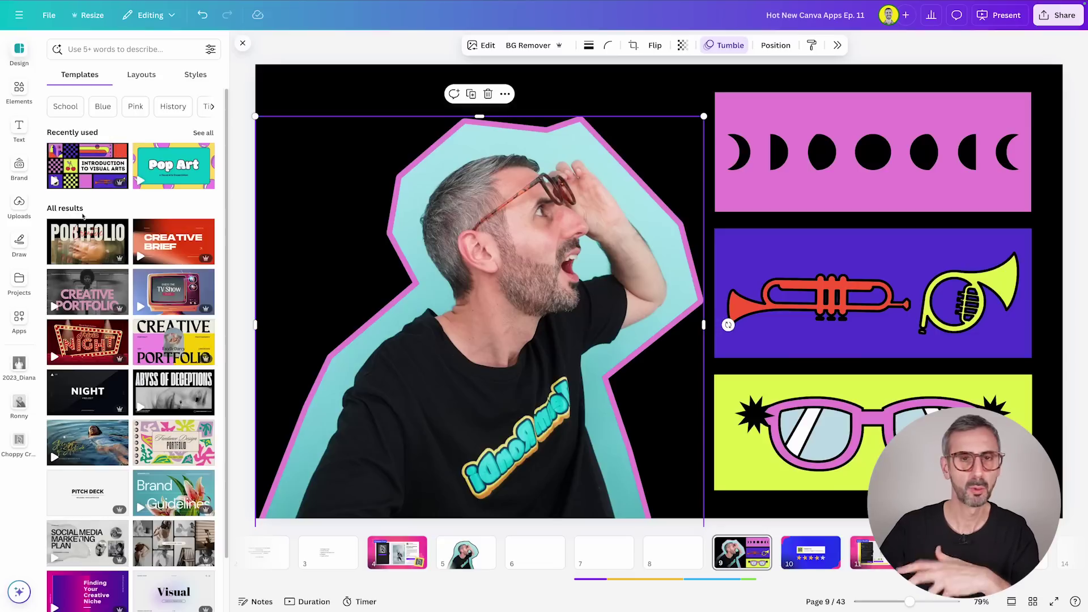
click(89, 166)
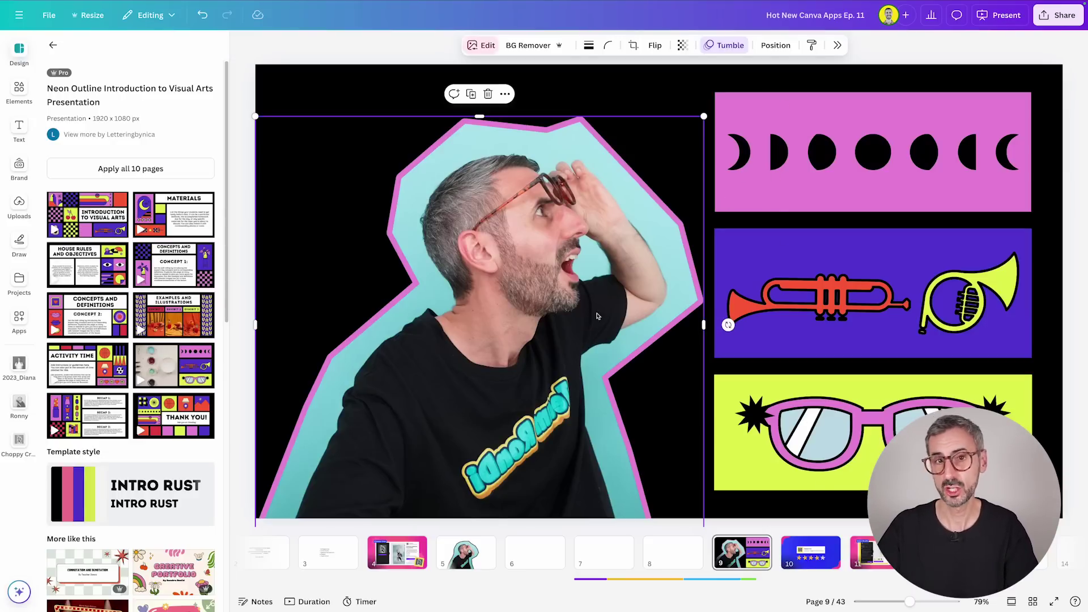
- Examine the shadow outline settings and outline colour code of the cutout on page 9
click(487, 45)
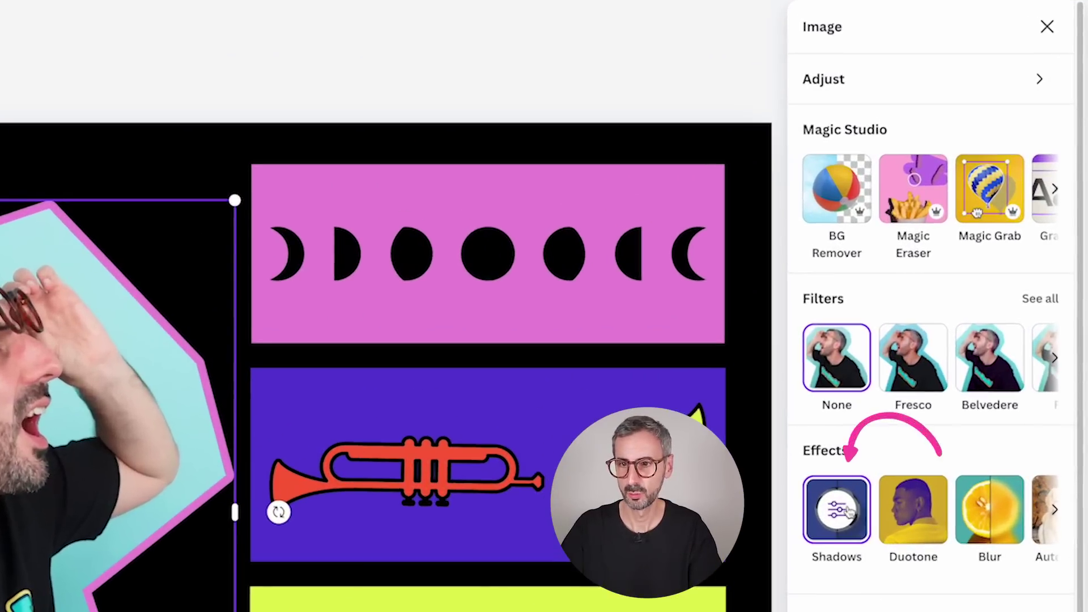
click(937, 316)
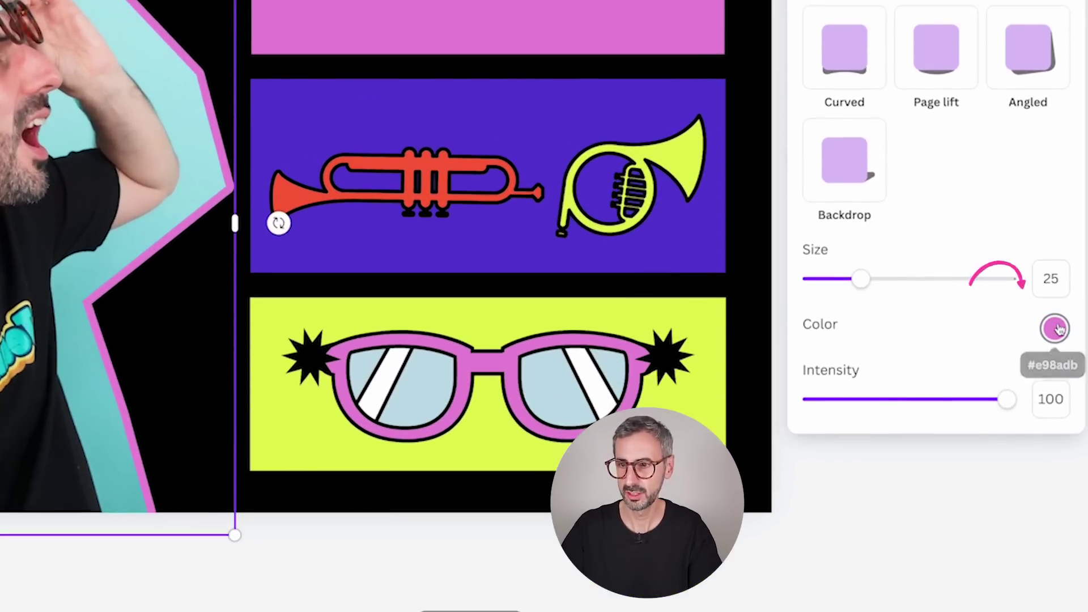
click(1053, 332)
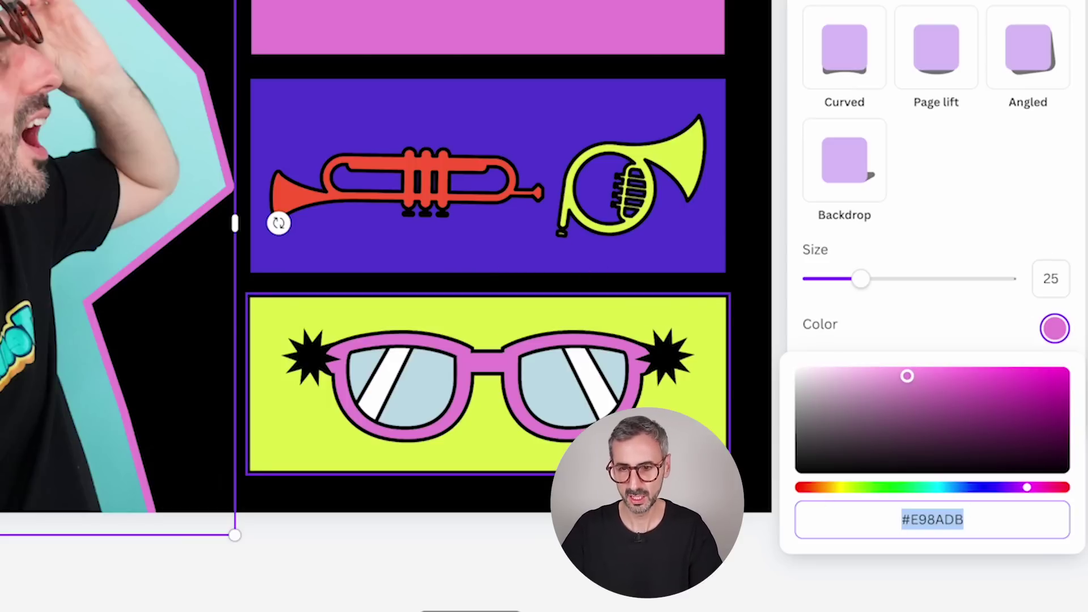
click(688, 448)
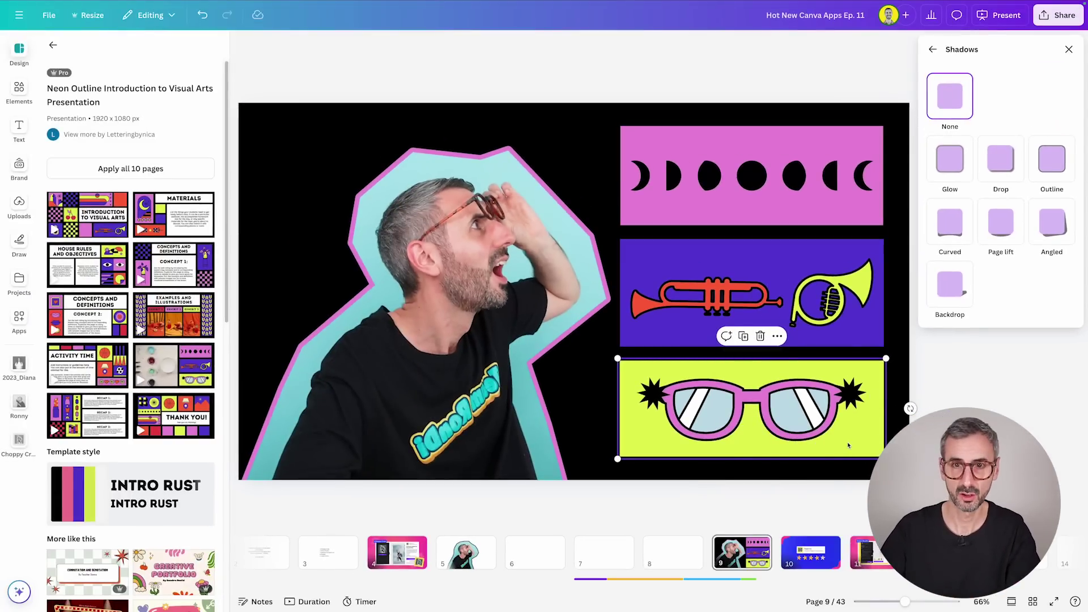
- Add a circle shape to page 9, shrink it and place it over the cutout's lower-right edge
click(752, 521)
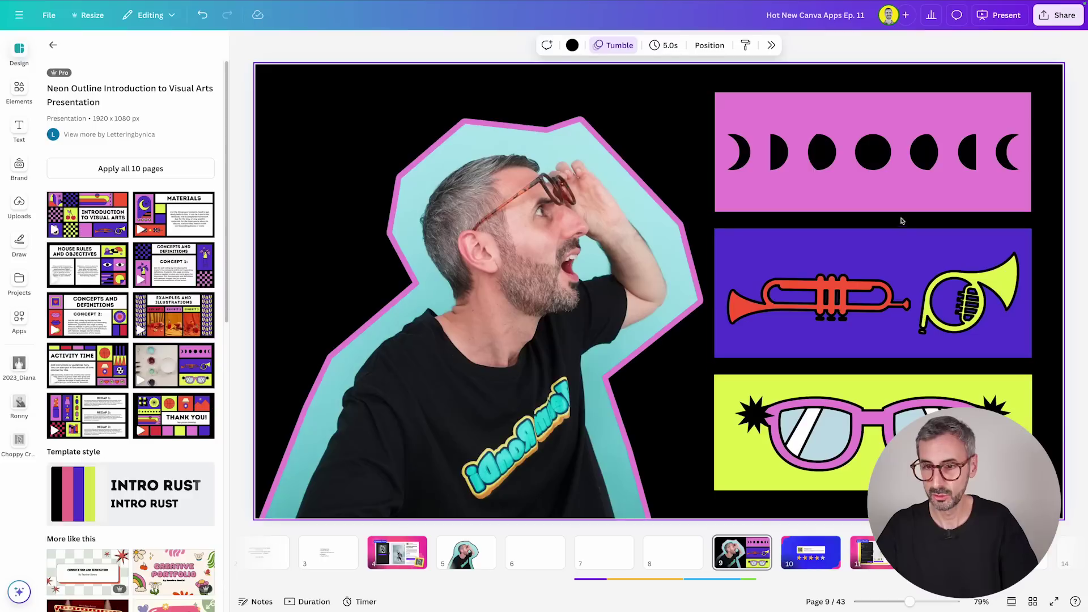
key(c)
drag(657, 291, 661, 429)
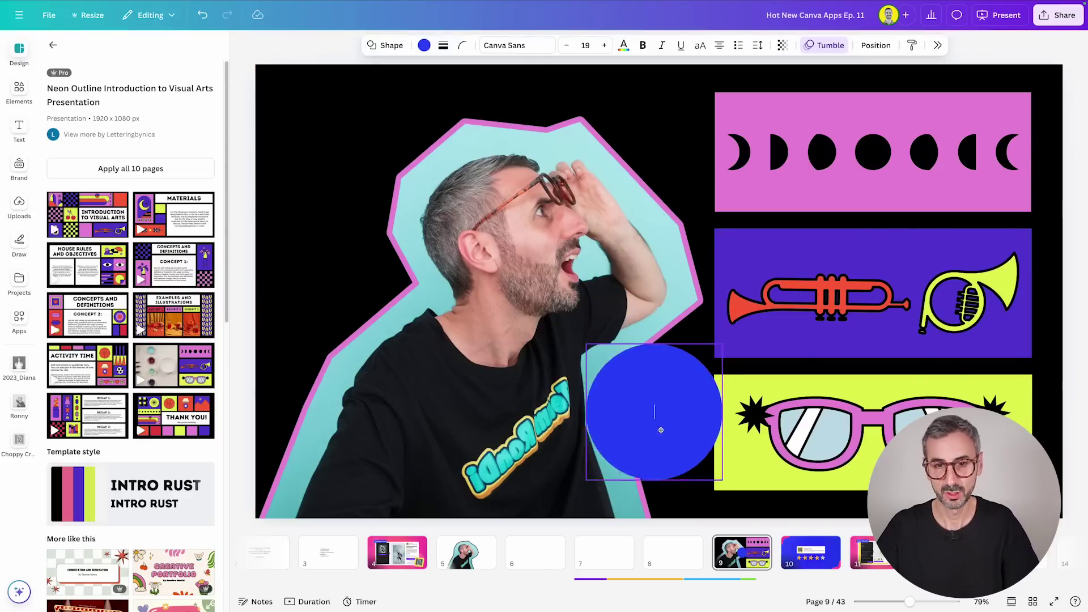
drag(728, 354, 668, 411)
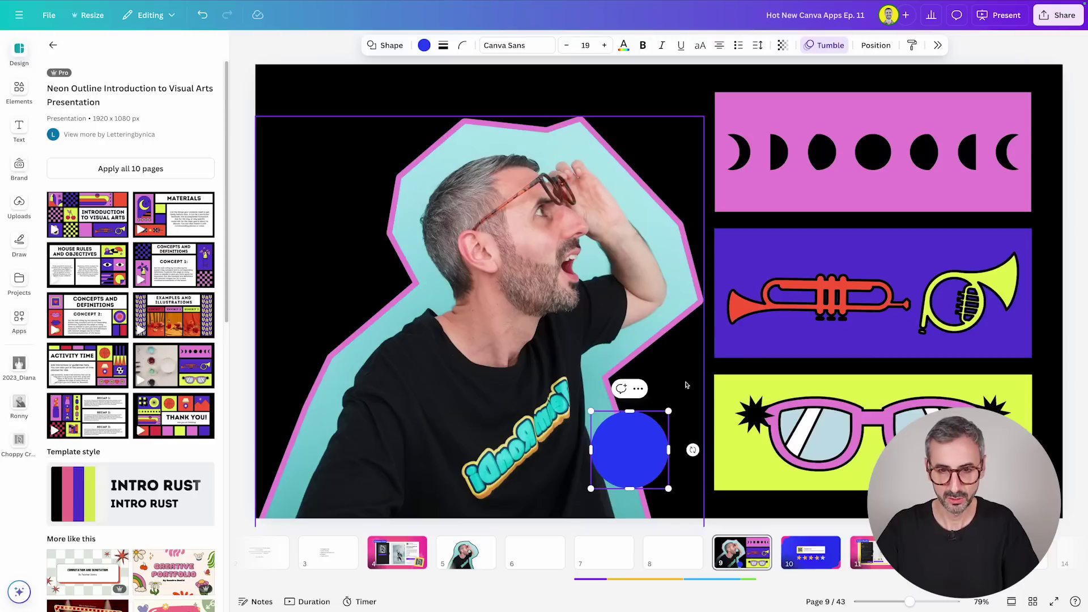
- Fill the circle with the yellow-green #E0F354 sampled from the glasses panel's background, and copy its colour code
click(424, 45)
click(994, 137)
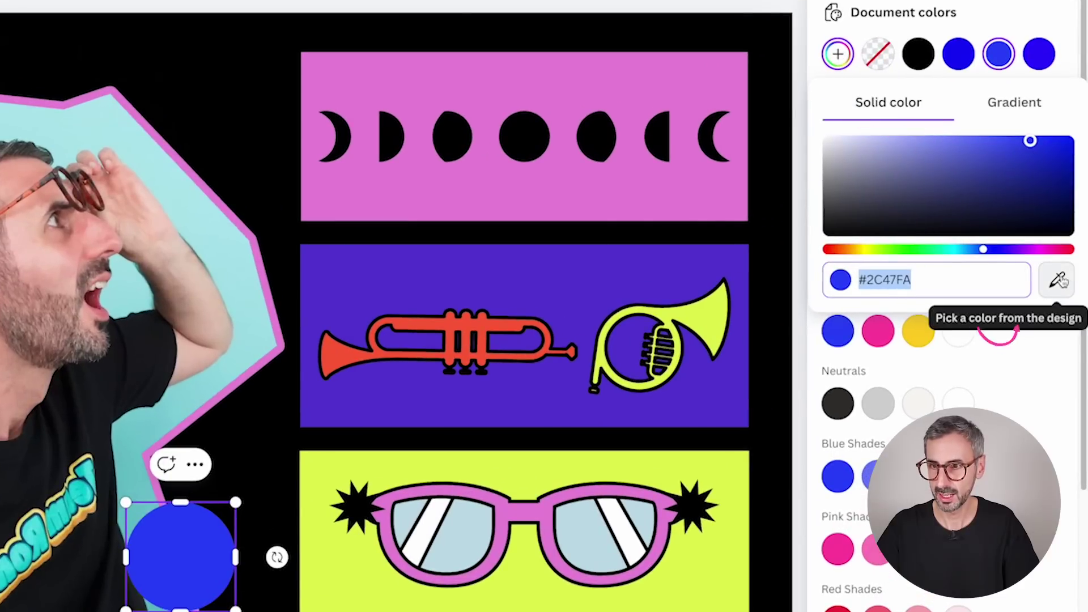
click(1057, 280)
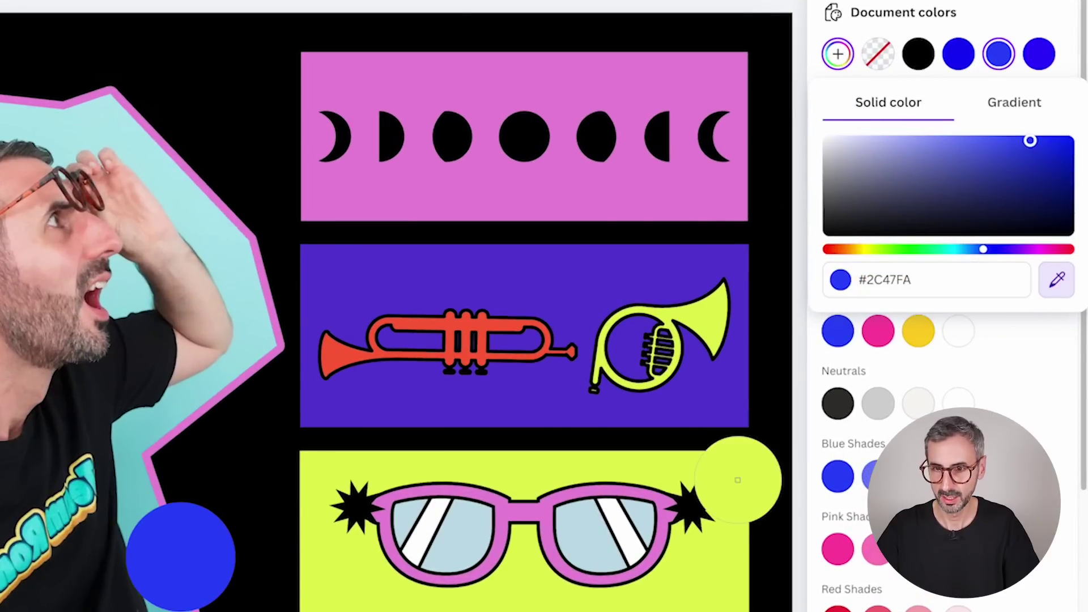
click(739, 486)
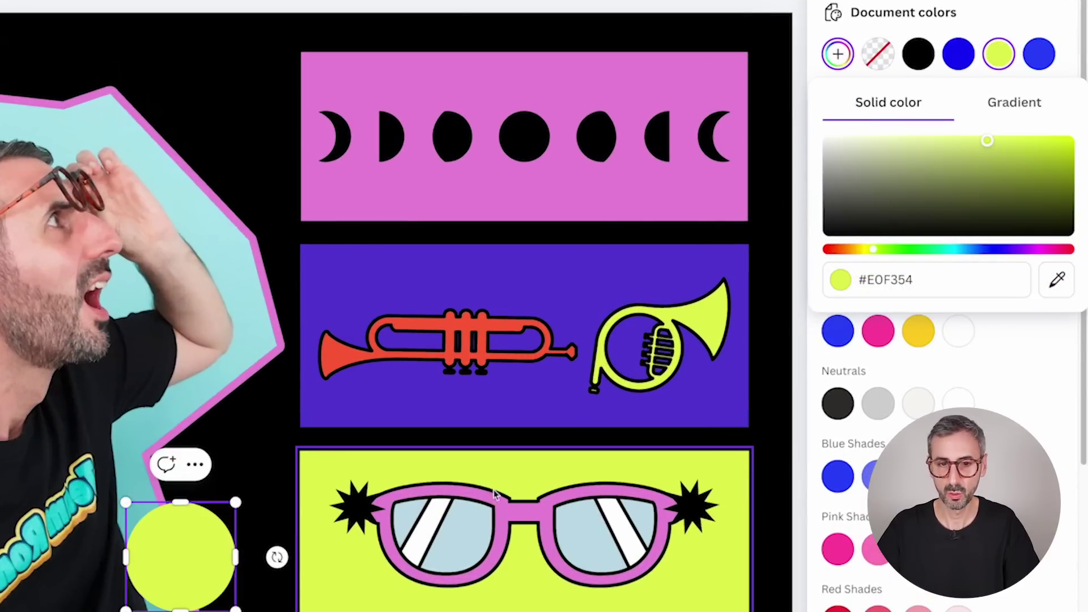
click(881, 282)
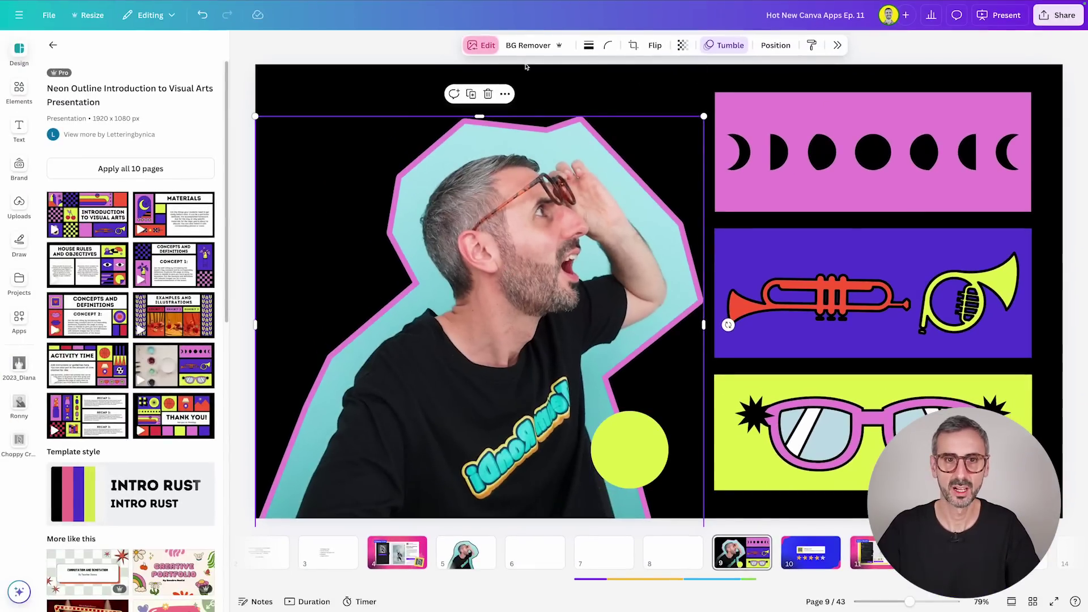
- Set the page 9 cutout's outline colour to #E0F354 and delete the circle
click(480, 46)
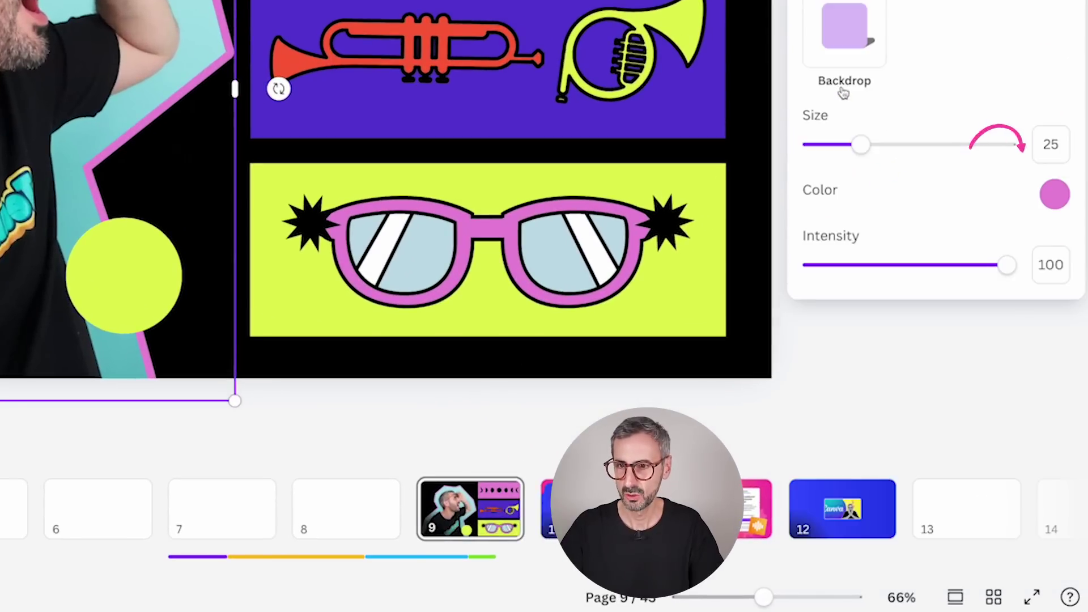
click(1057, 196)
key(ctrl+v)
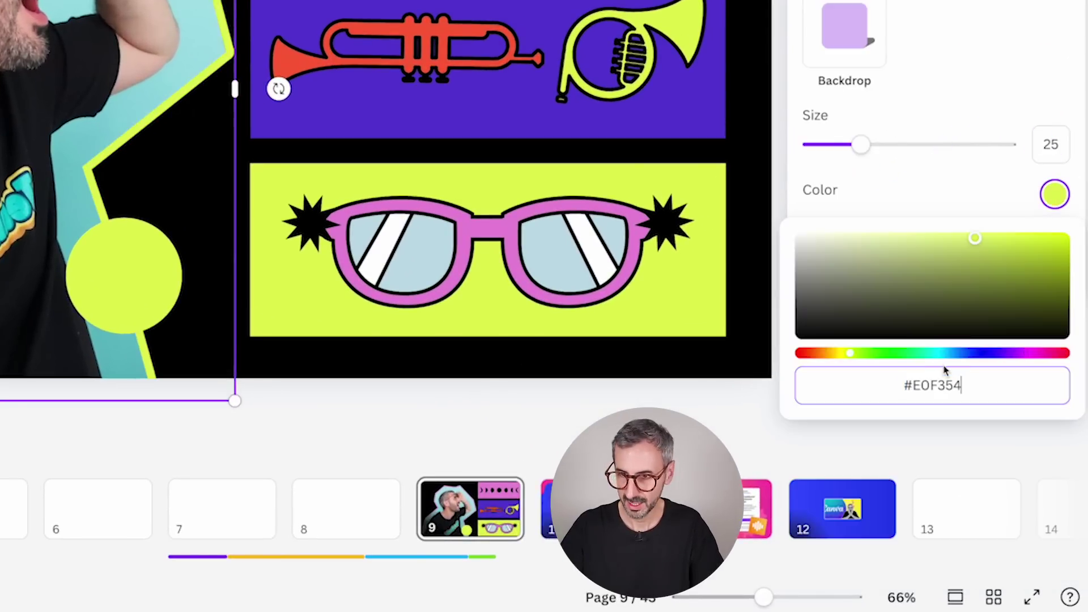
click(141, 284)
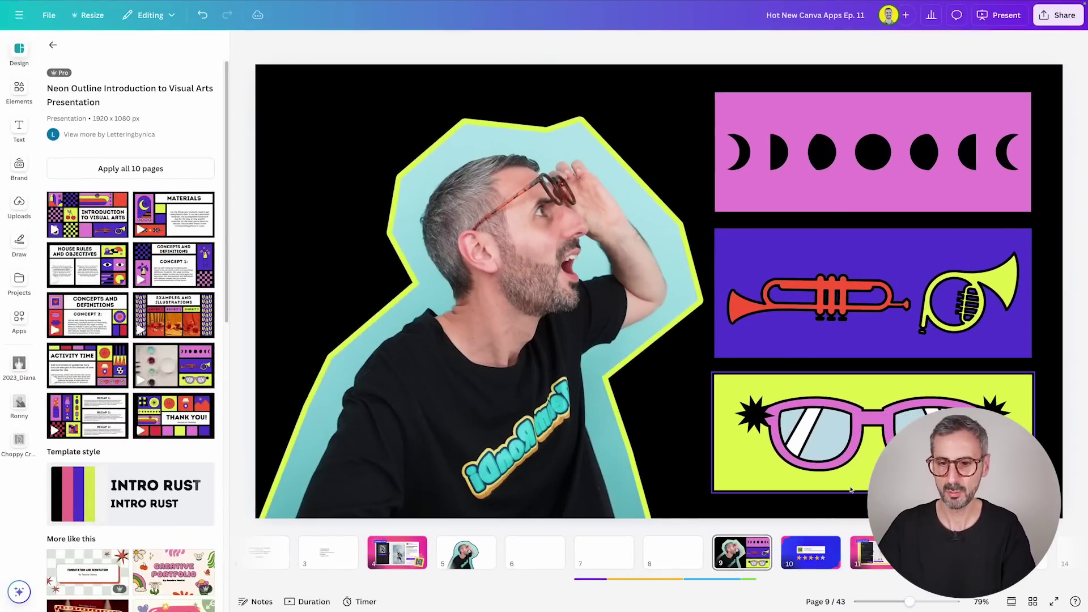
drag(922, 604, 910, 604)
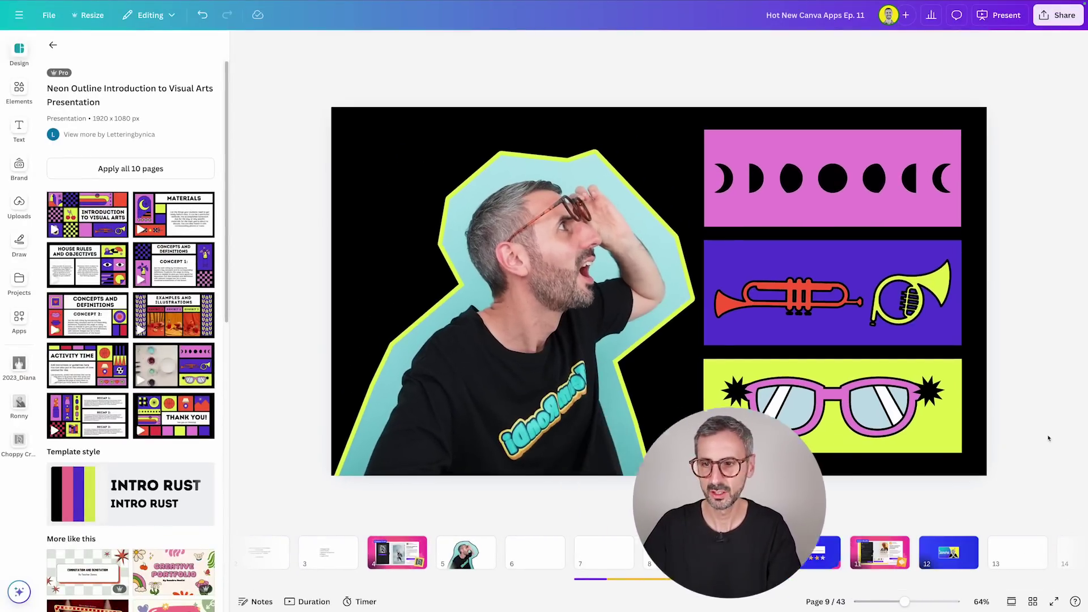
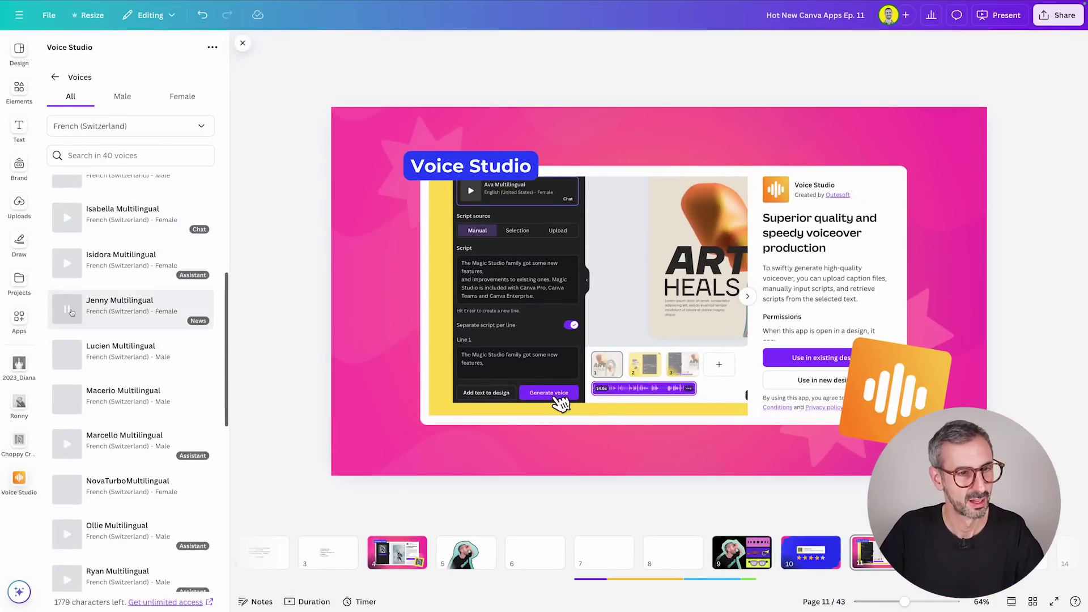
- Preview the Marcello Multilingual and Ryan Multilingual voices in Voice Studio's French (Switzerland) list
scroll(79, 326, down, 3)
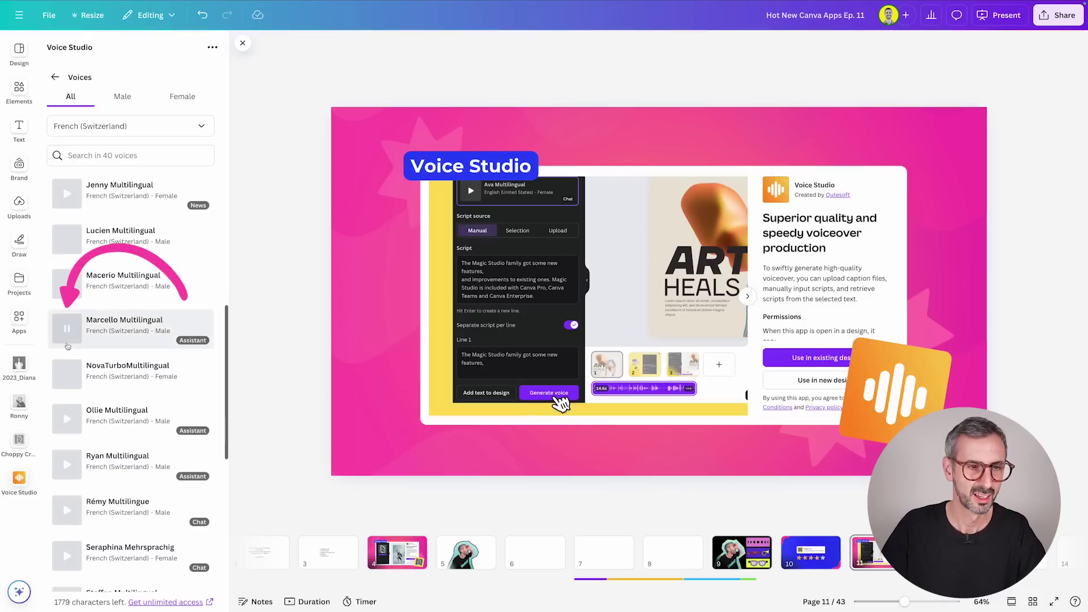
scroll(67, 385, down, 1)
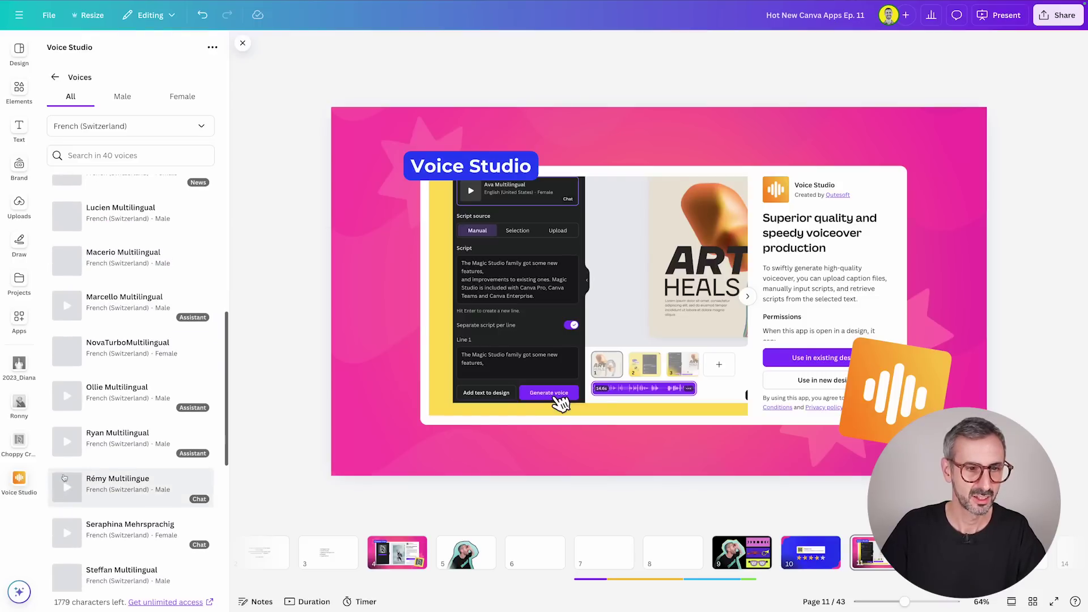
click(66, 443)
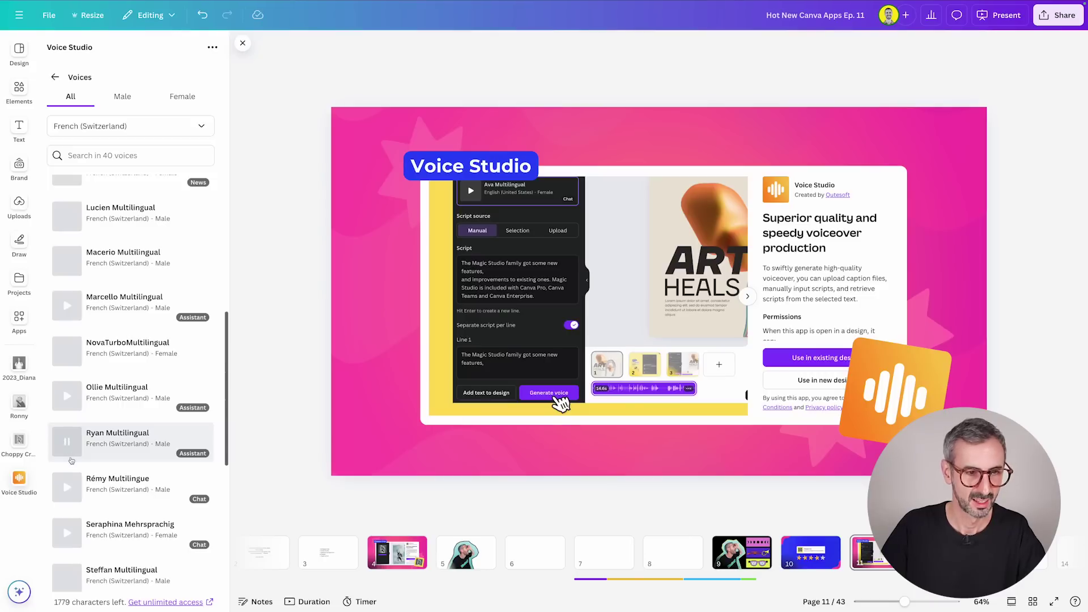
- Filter the French (Switzerland) voices by male and by female
scroll(130, 351, up, 10)
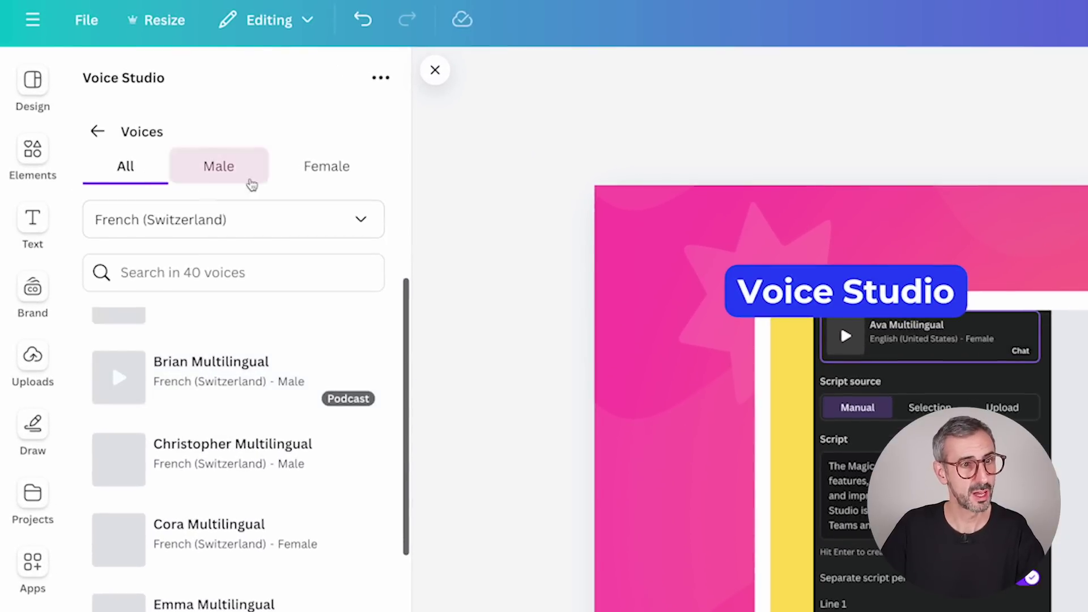
click(205, 166)
click(299, 179)
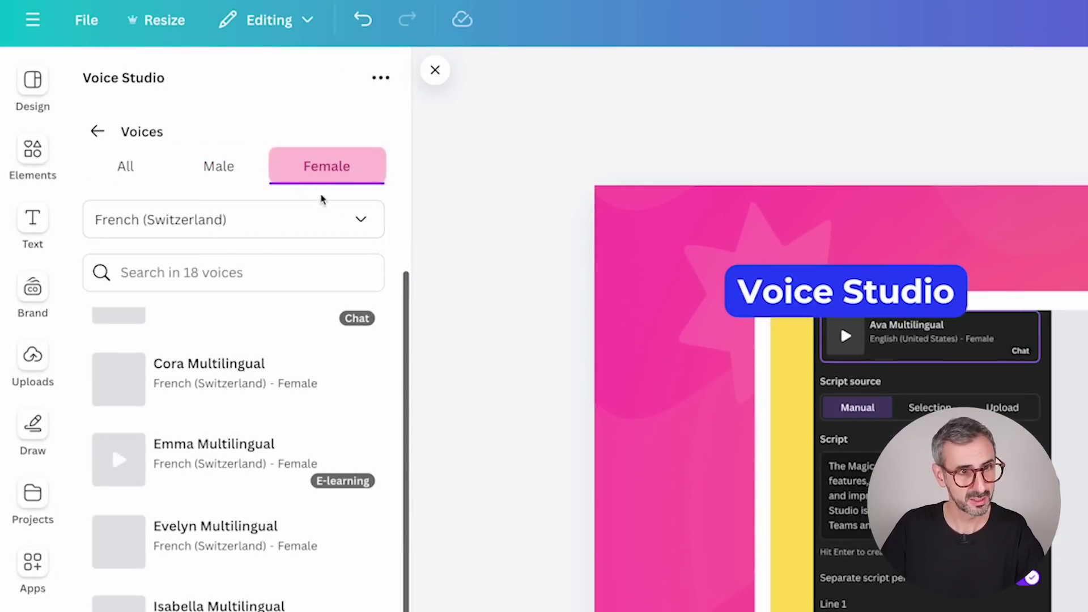
- Switch the voice language to Gujarati (India), preview its female voice and return to the main Voice Studio view
click(321, 207)
scroll(169, 399, down, 5)
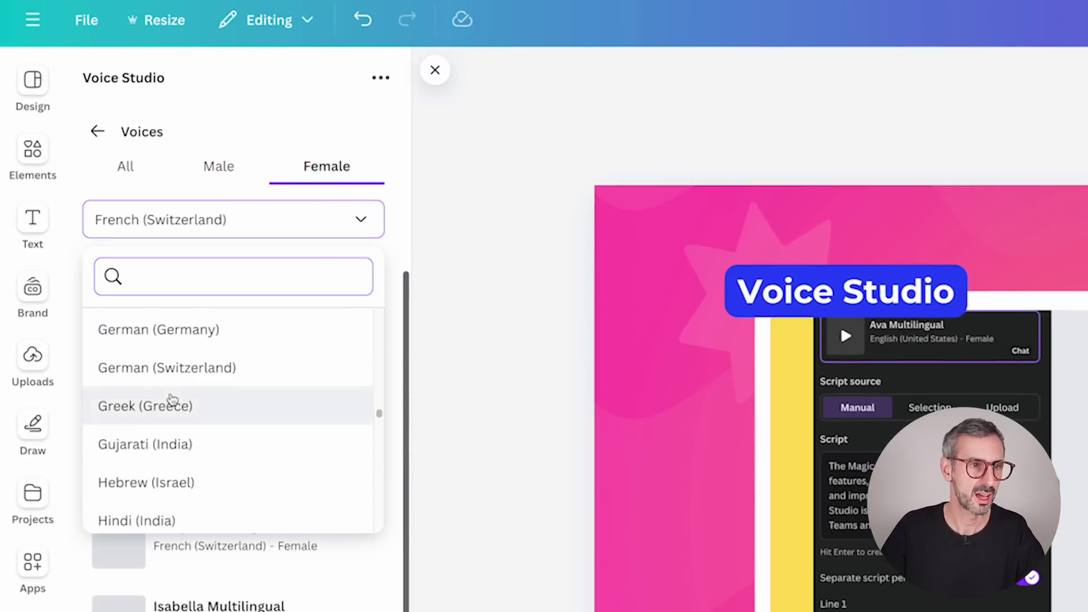
scroll(169, 400, down, 1)
click(163, 412)
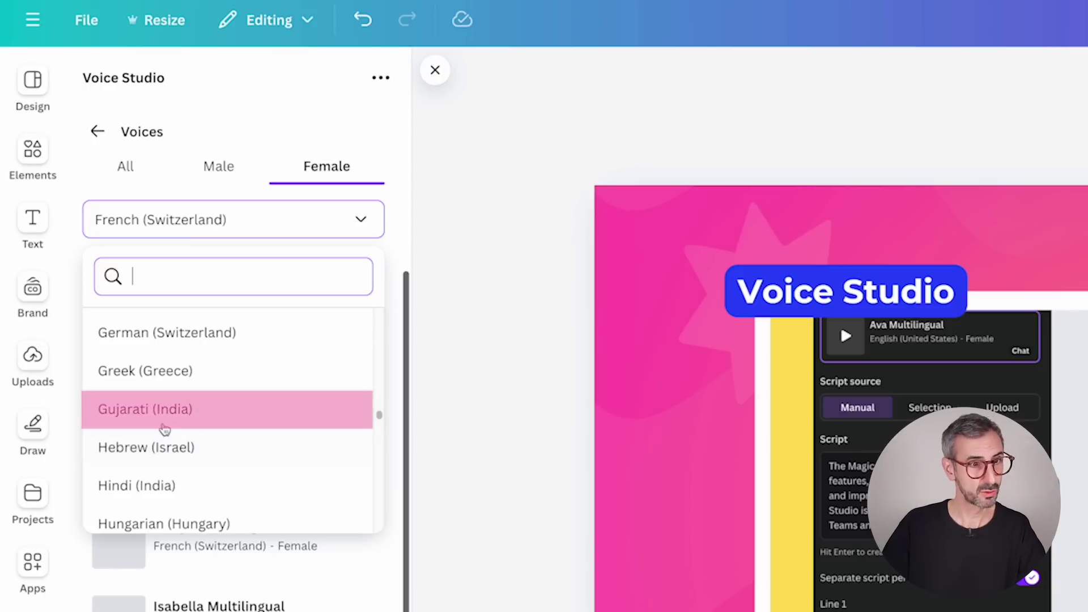
click(130, 353)
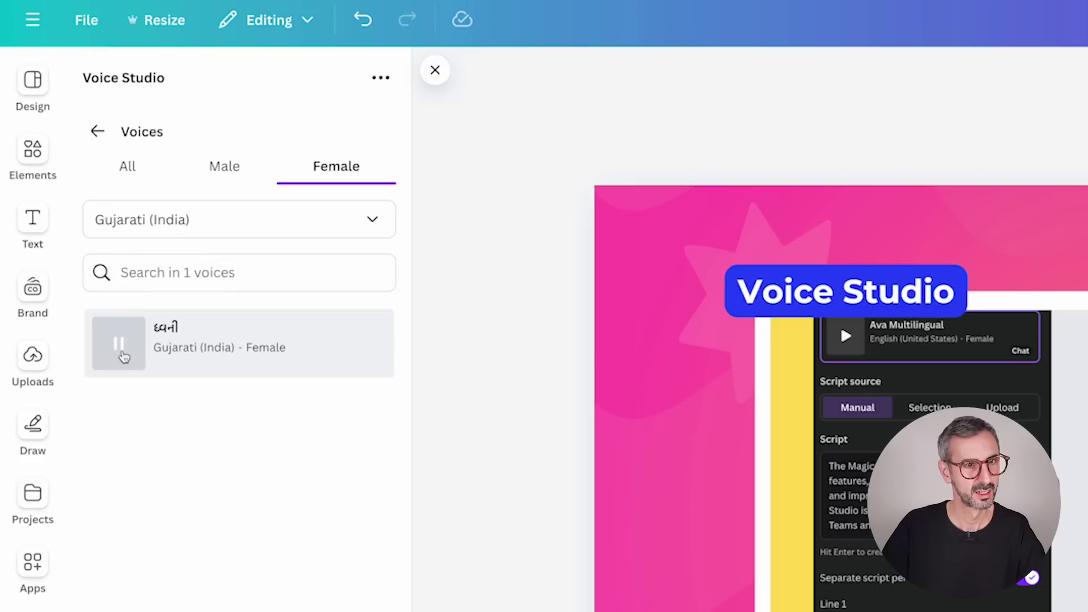
click(118, 343)
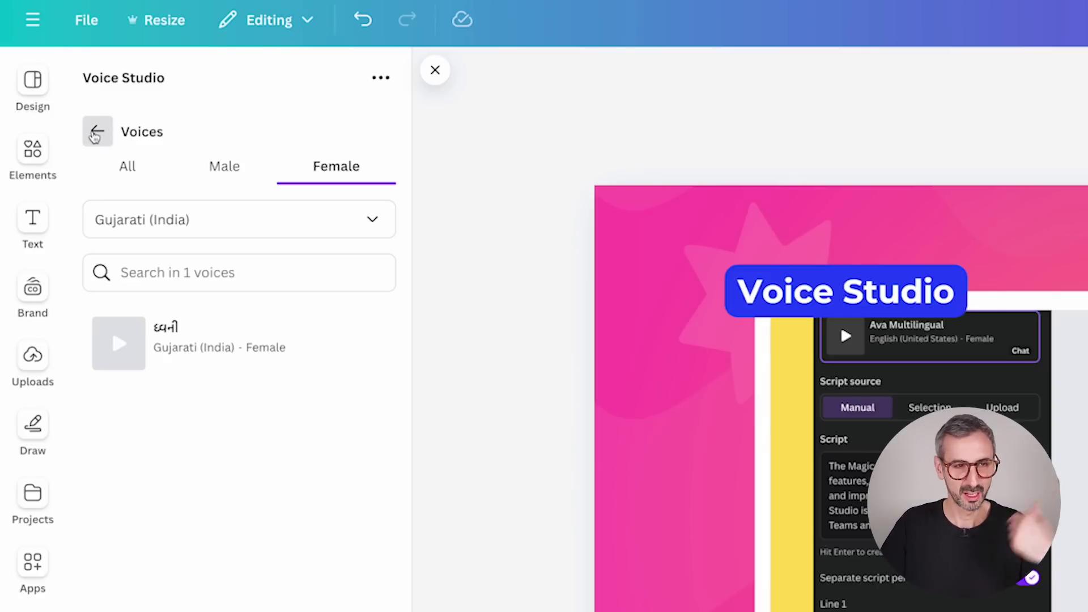
click(100, 141)
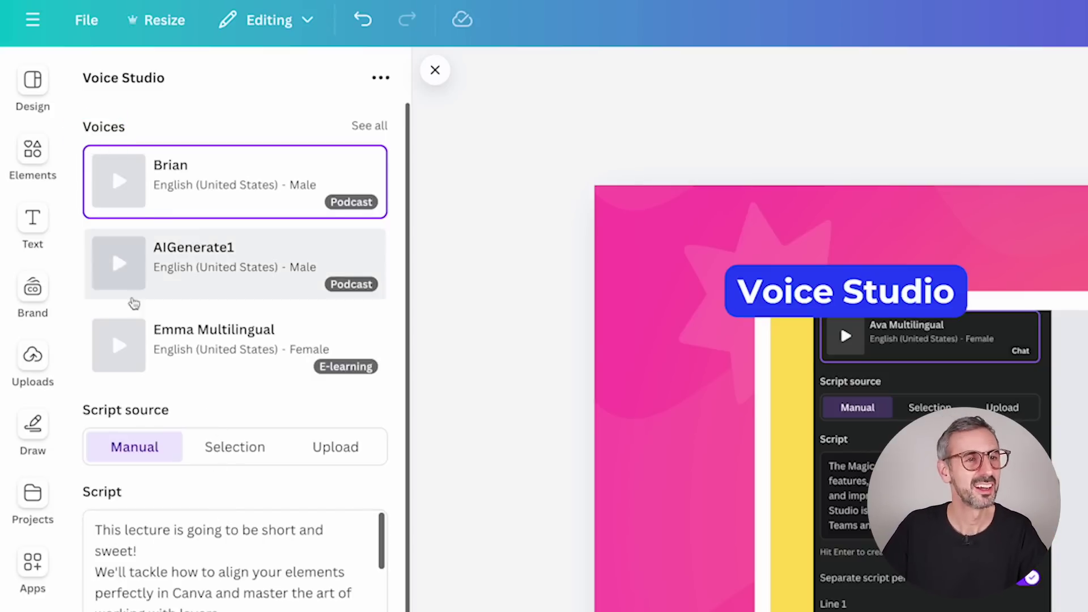
- Browse the full voice list for male voices in Nepali (Nepal)
click(367, 125)
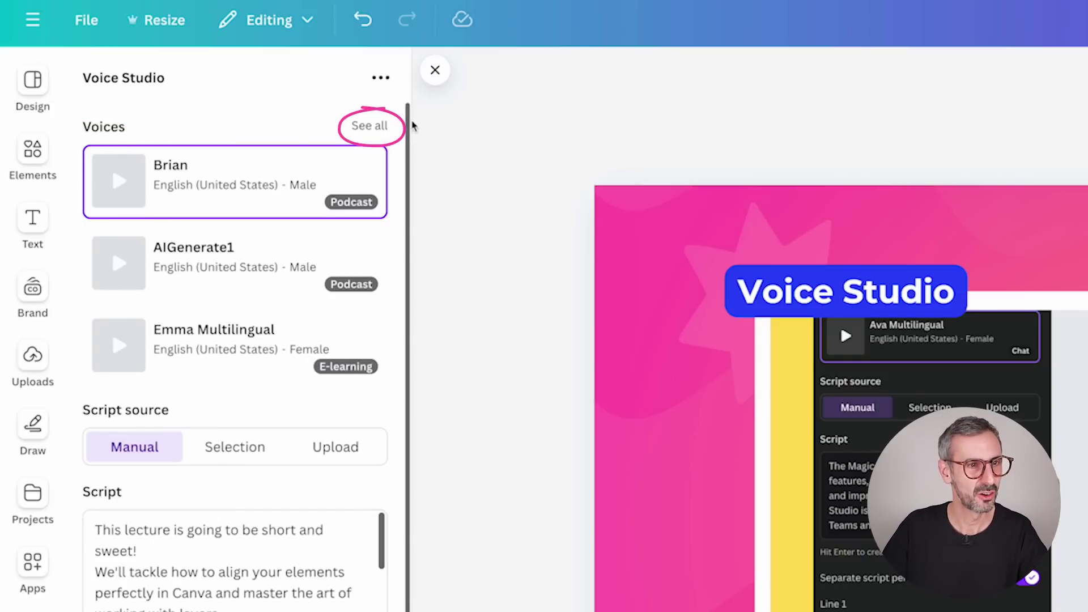
click(244, 238)
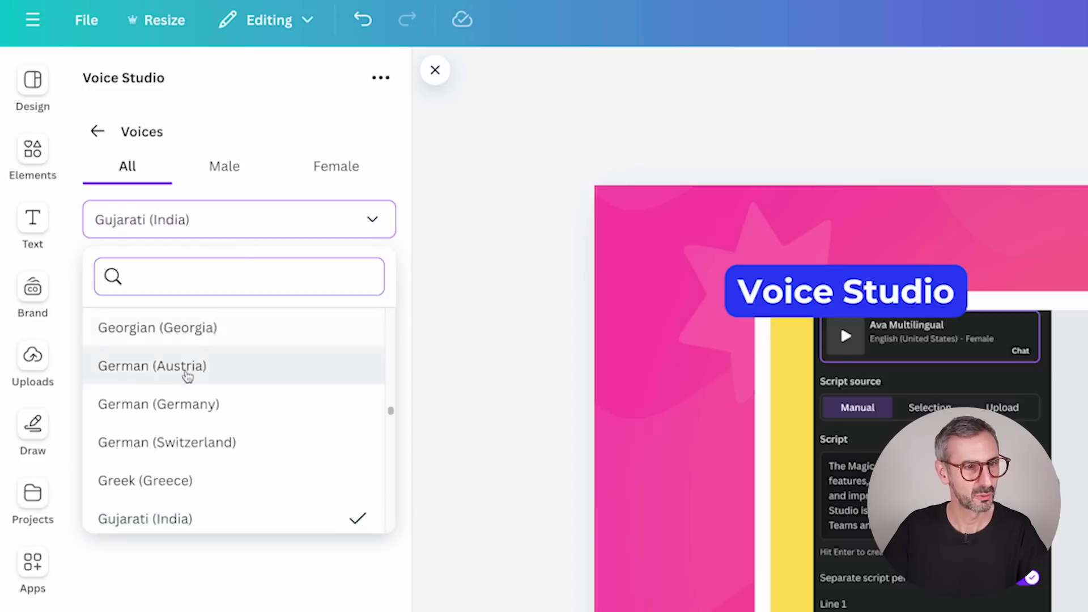
scroll(187, 396, down, 15)
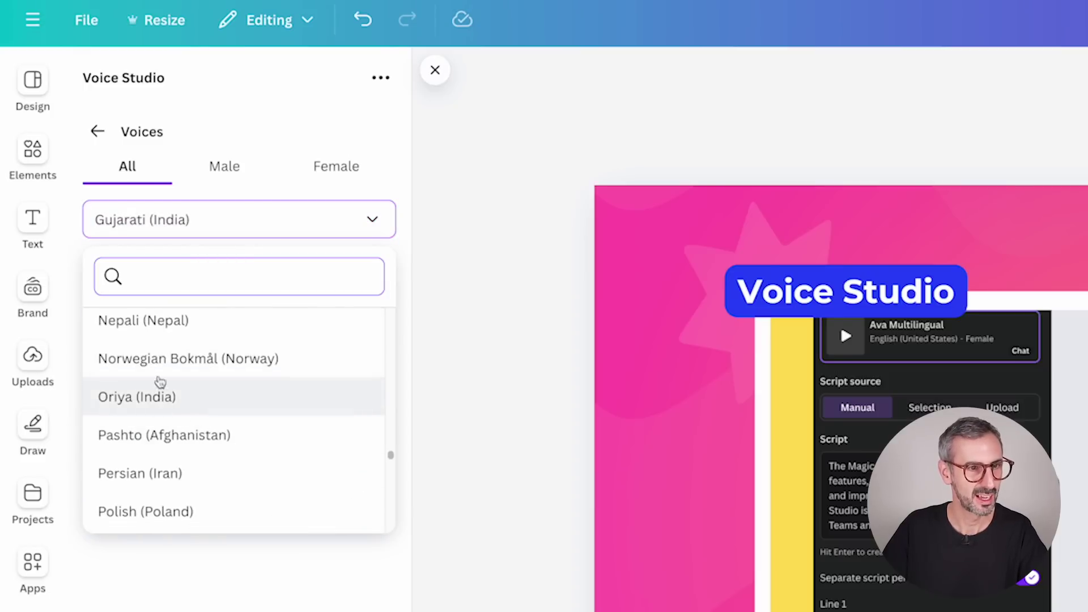
scroll(160, 354, up, 1)
click(162, 356)
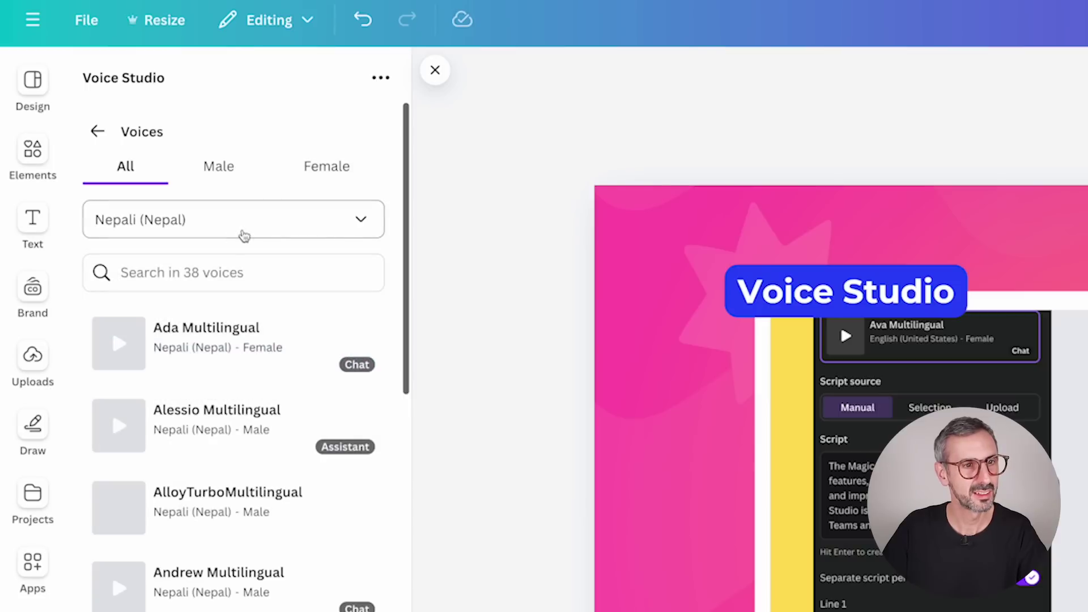
click(225, 170)
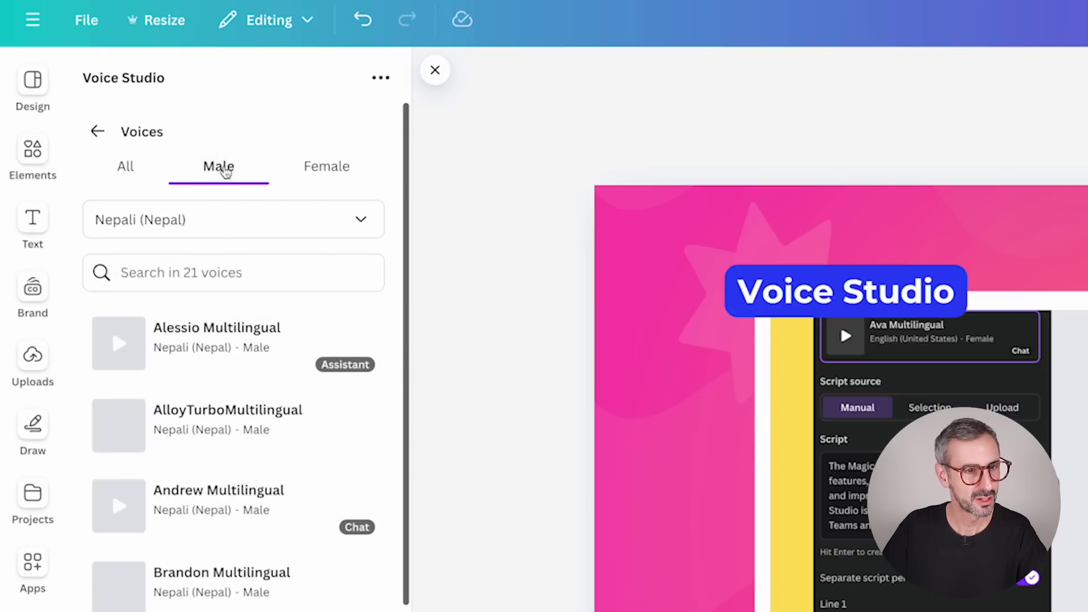
- Filter the Nepali (Nepal) voices by female and switch the voice language to English (United States)
click(327, 167)
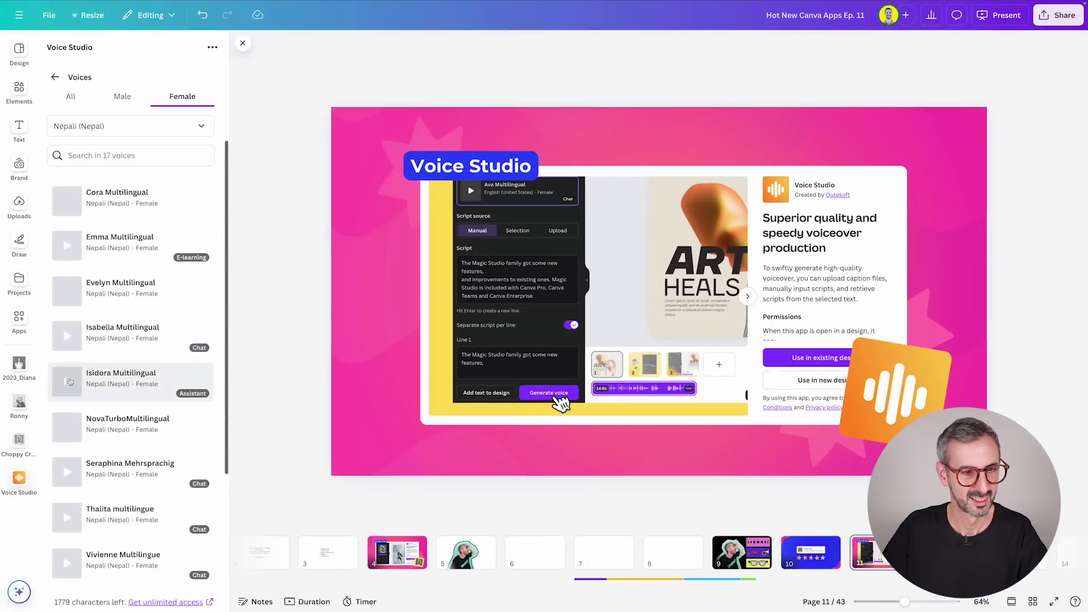
scroll(113, 294, up, 3)
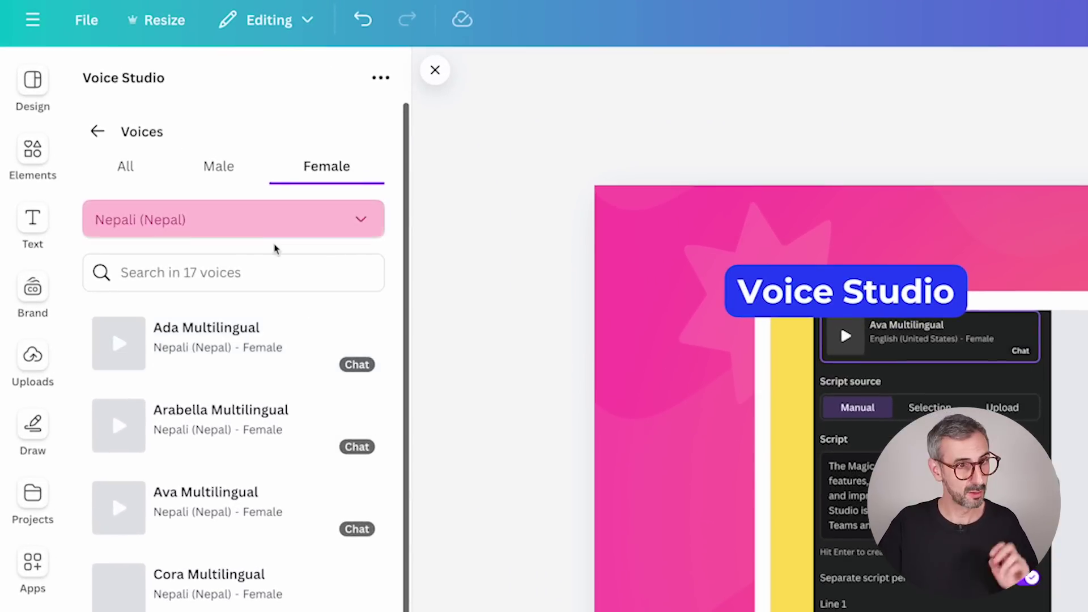
click(279, 222)
scroll(150, 400, down, 3)
scroll(151, 389, up, 20)
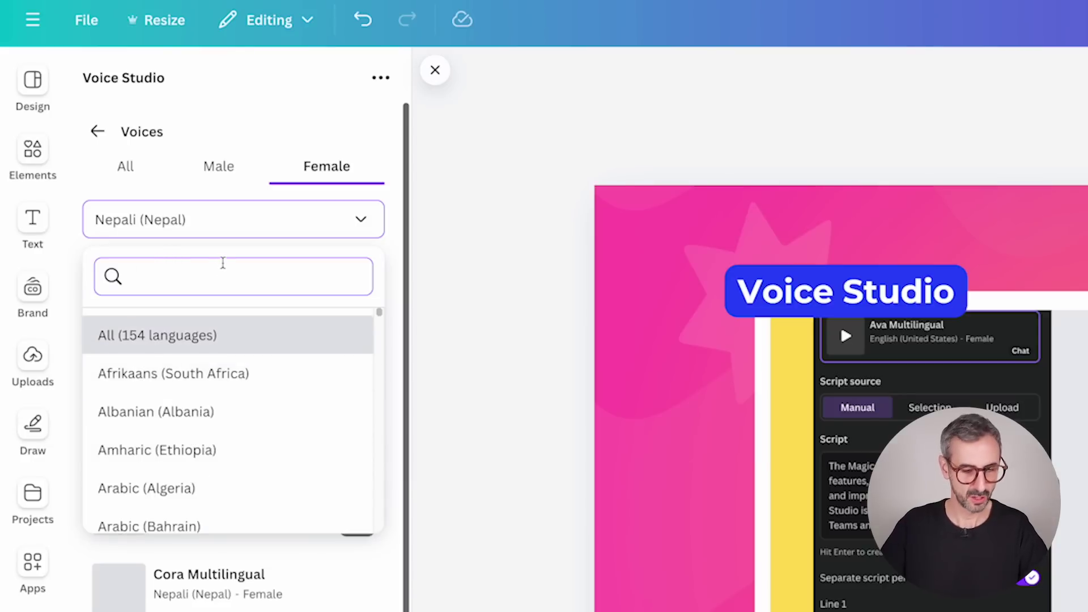
text(engl)
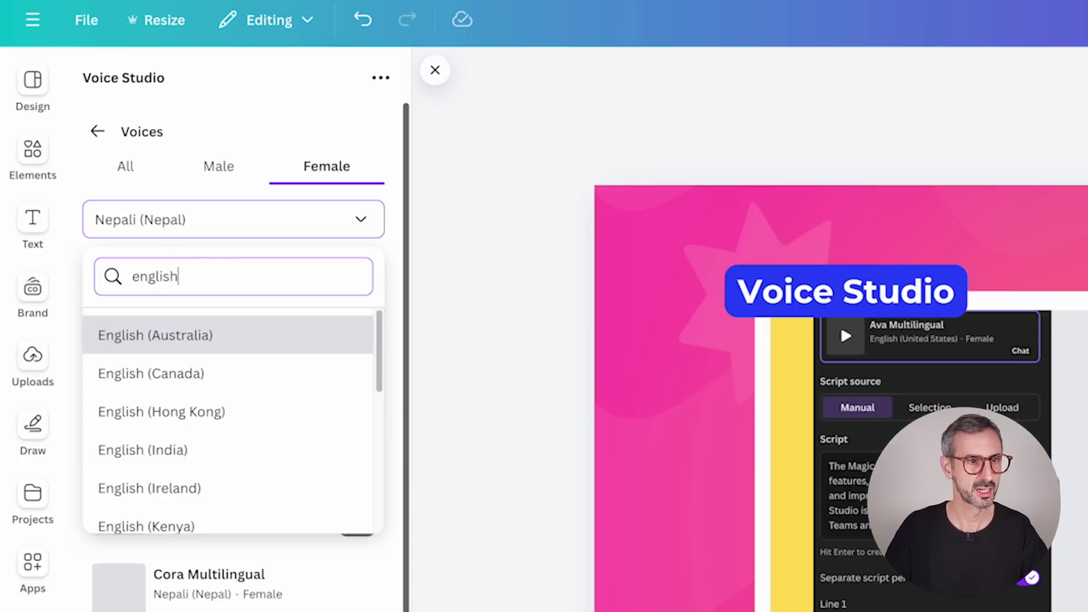
text(ish)
scroll(213, 425, down, 2)
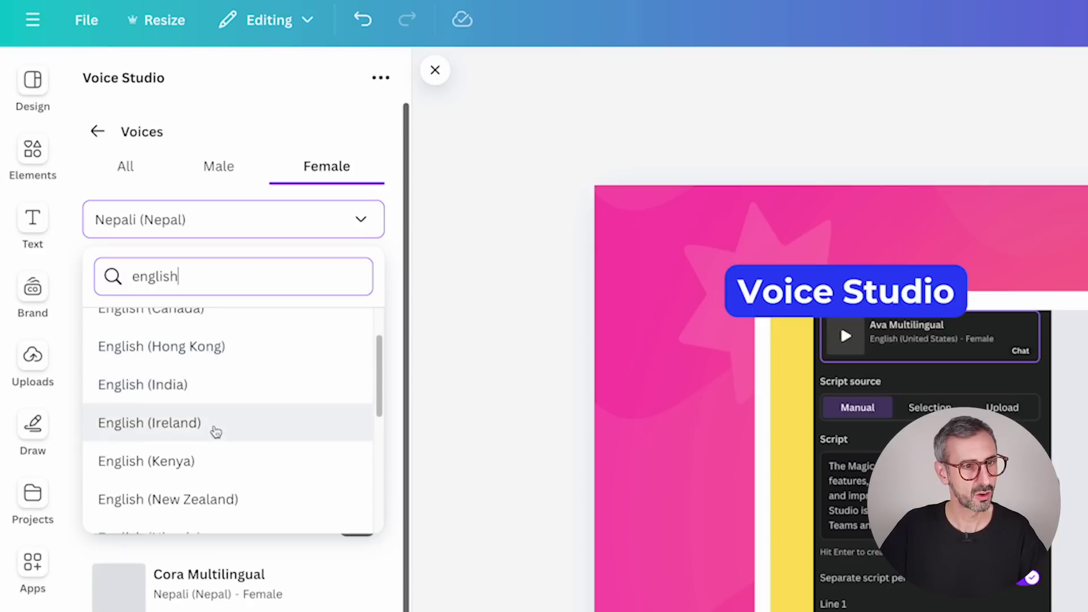
scroll(210, 450, down, 5)
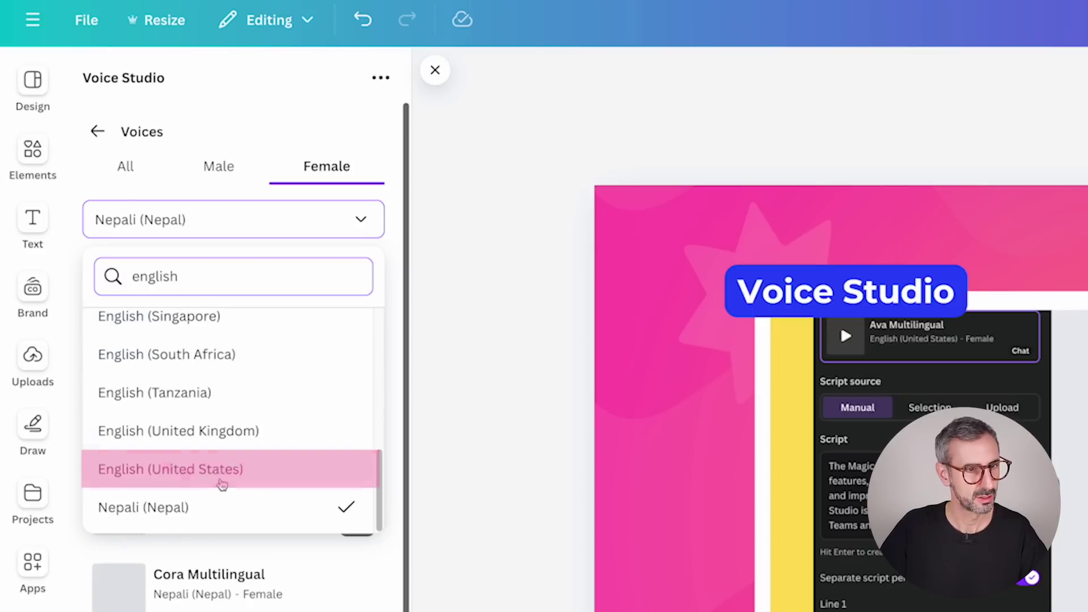
click(221, 483)
- Filter the English (United States) voices by male, preview Brian and Christopher, and select the Davis voice
scroll(267, 375, down, 2)
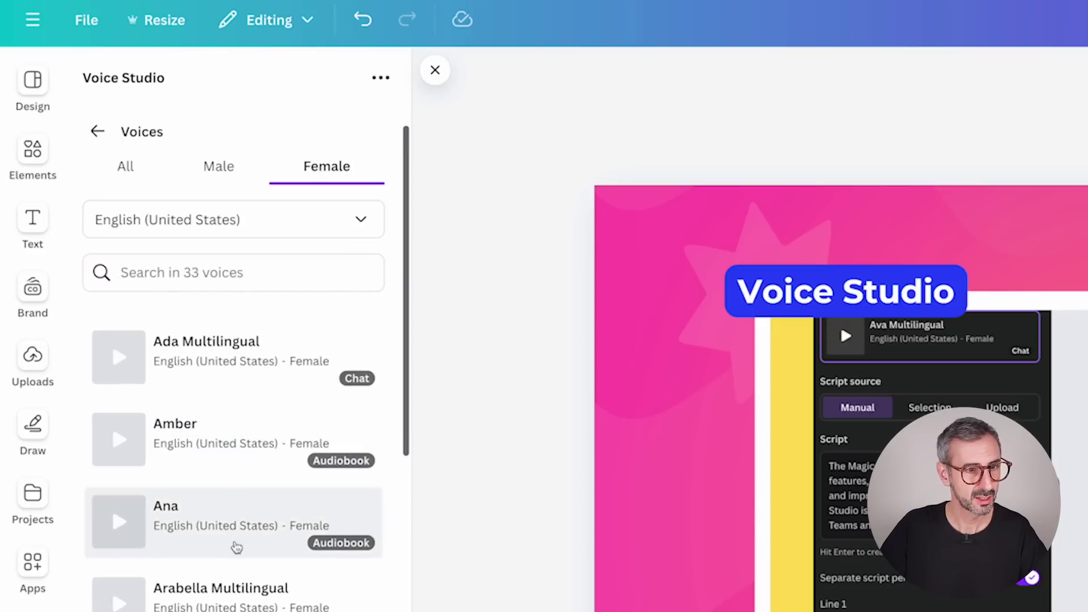
click(218, 166)
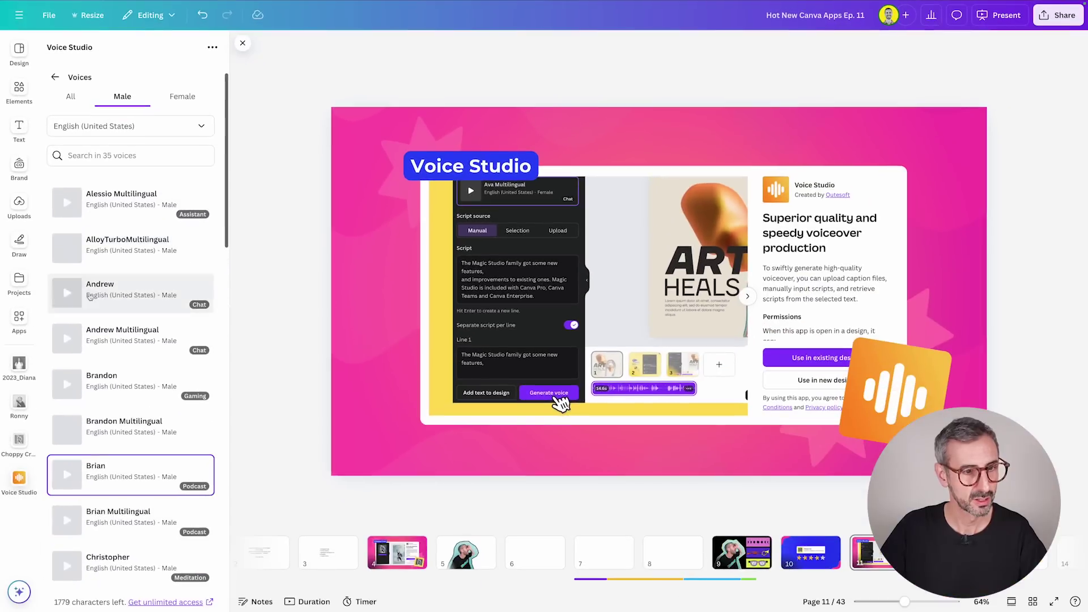
click(66, 475)
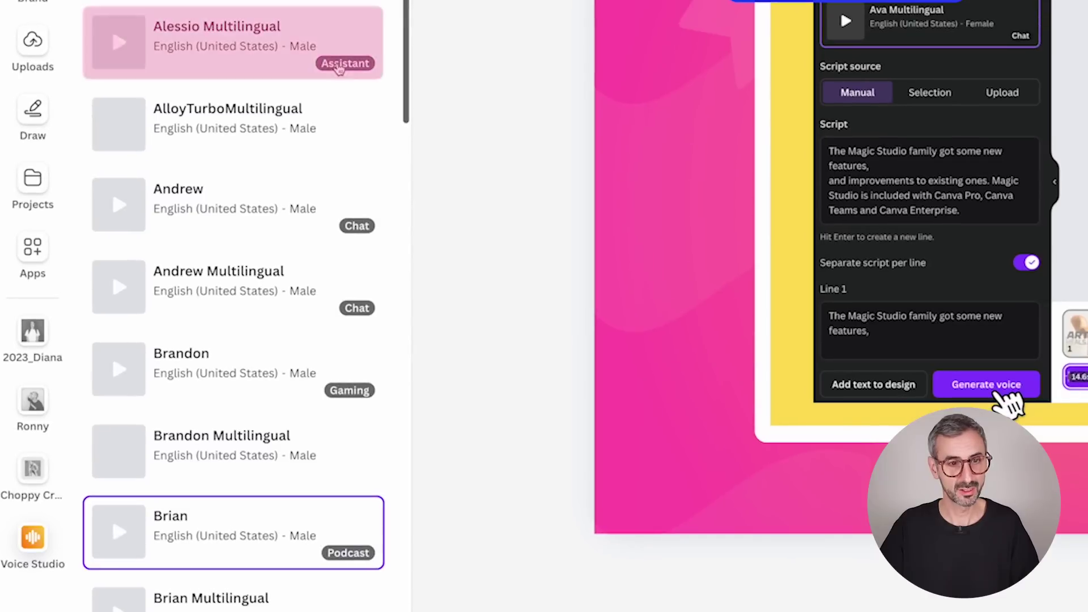
scroll(315, 593, down, 1)
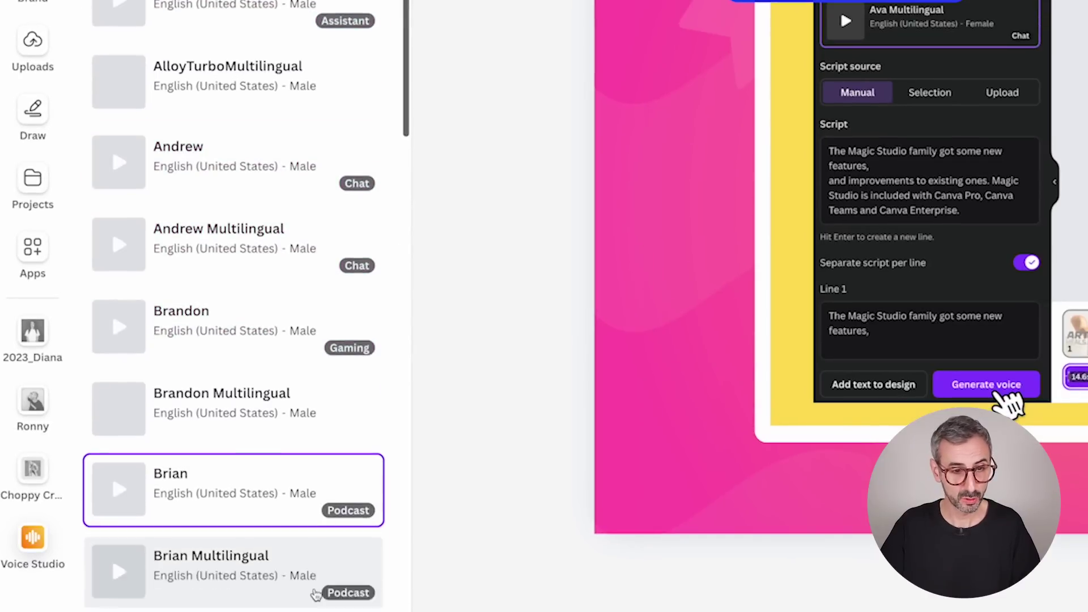
scroll(316, 594, down, 3)
click(116, 531)
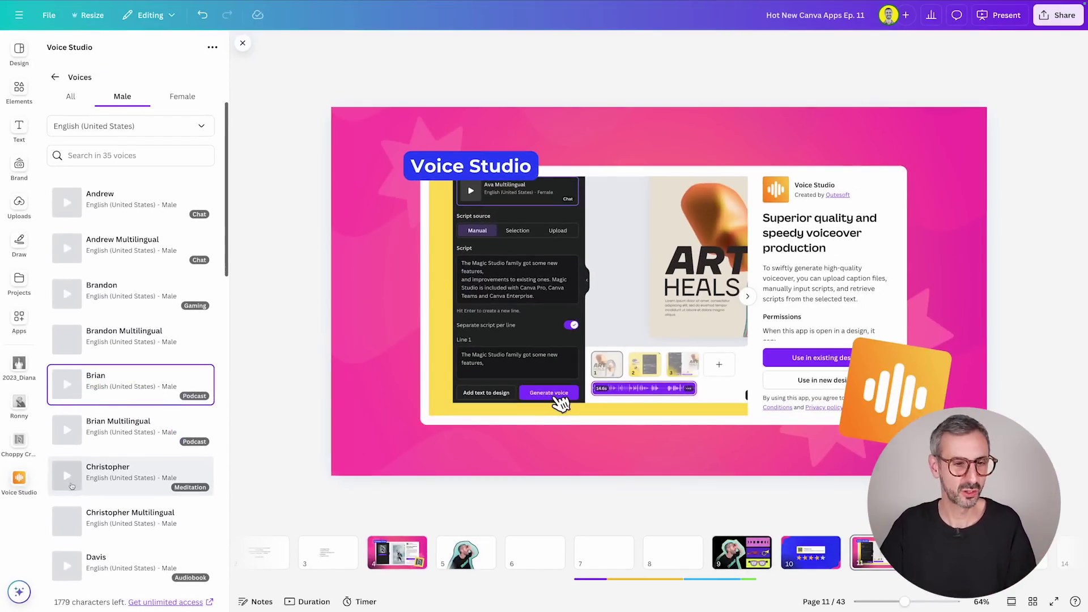
scroll(71, 482, down, 3)
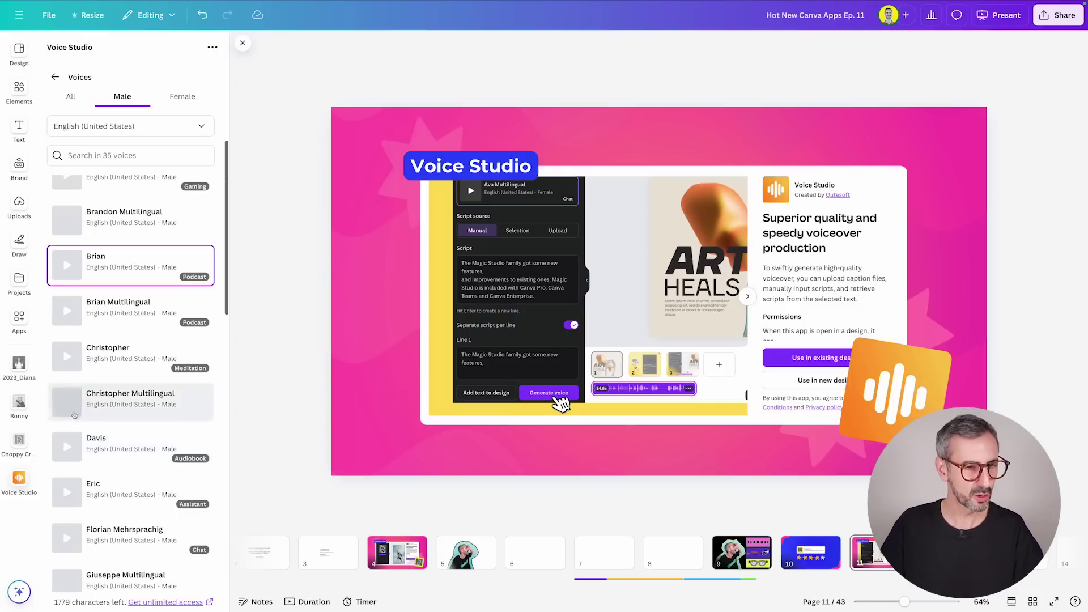
click(65, 436)
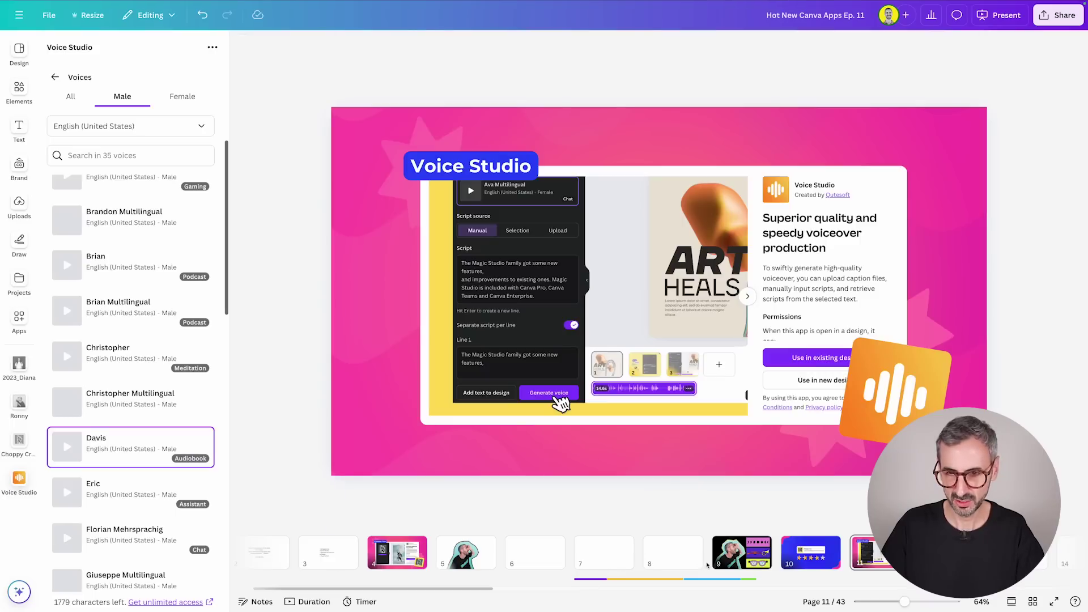
- Open blank page 6 of the design and return to the main Voice Studio view
click(632, 552)
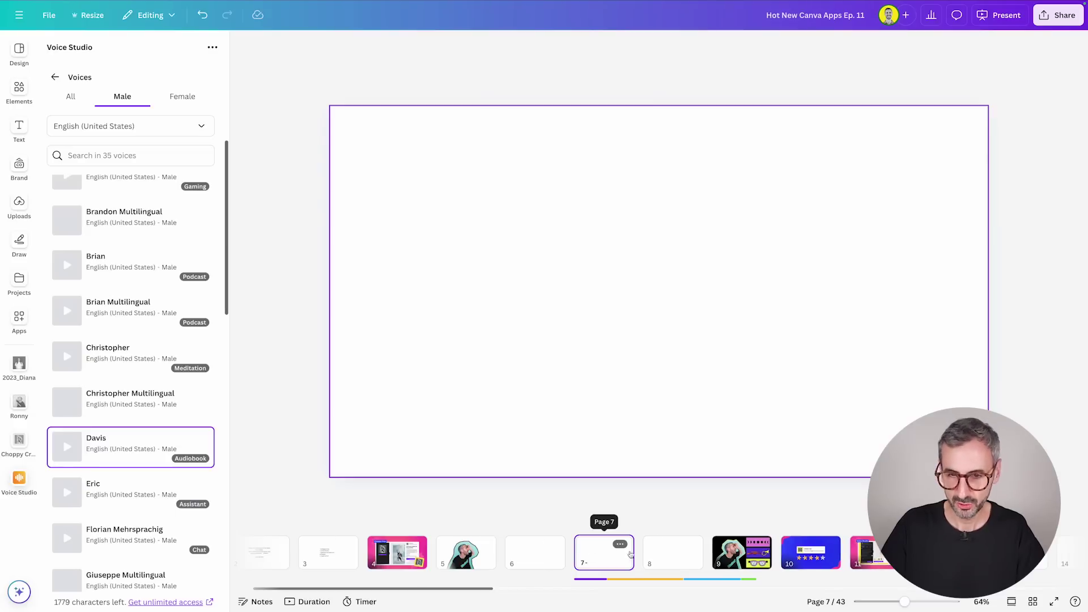
click(536, 560)
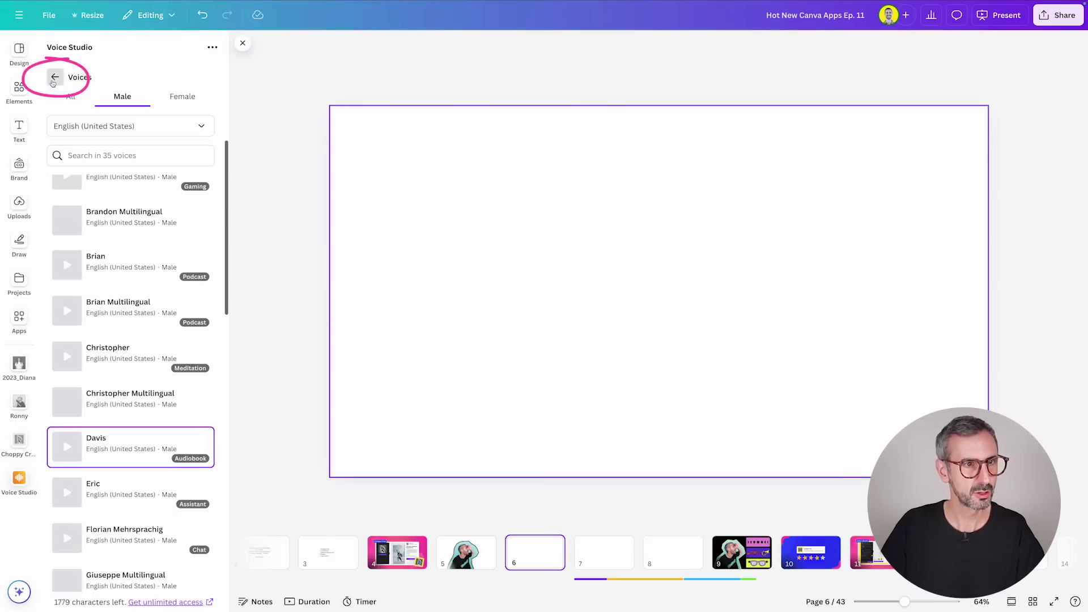
click(55, 76)
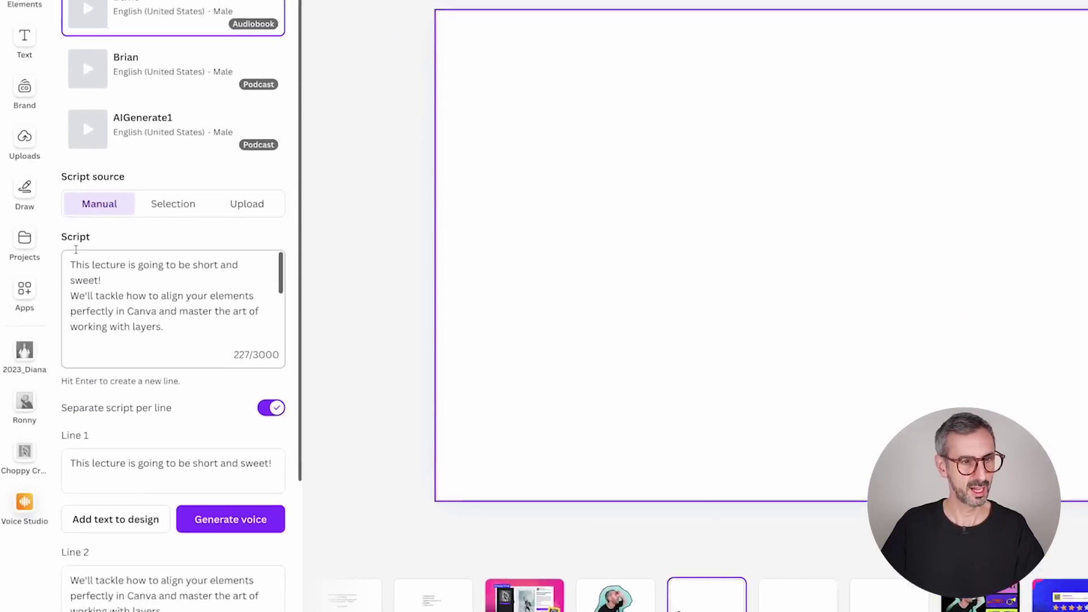
- Turn the Separate script per line option off and back on
scroll(117, 289, down, 4)
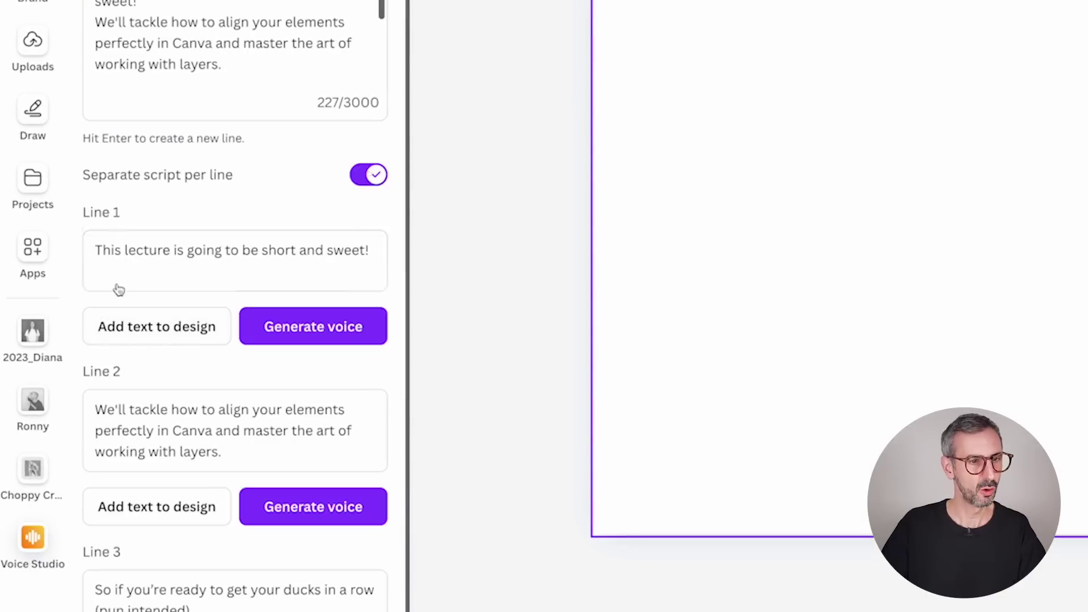
click(360, 177)
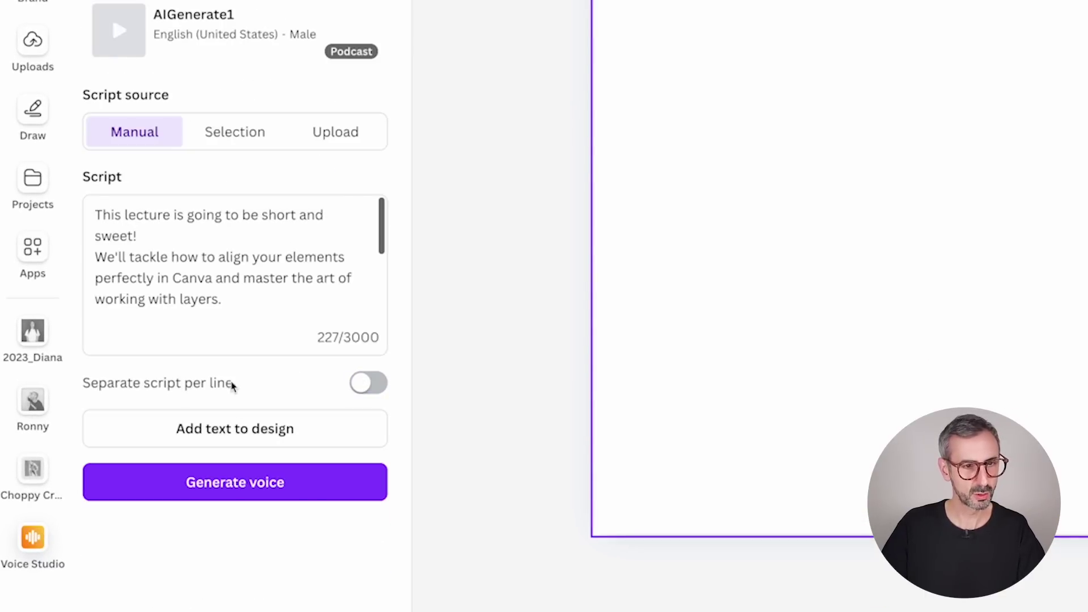
click(368, 383)
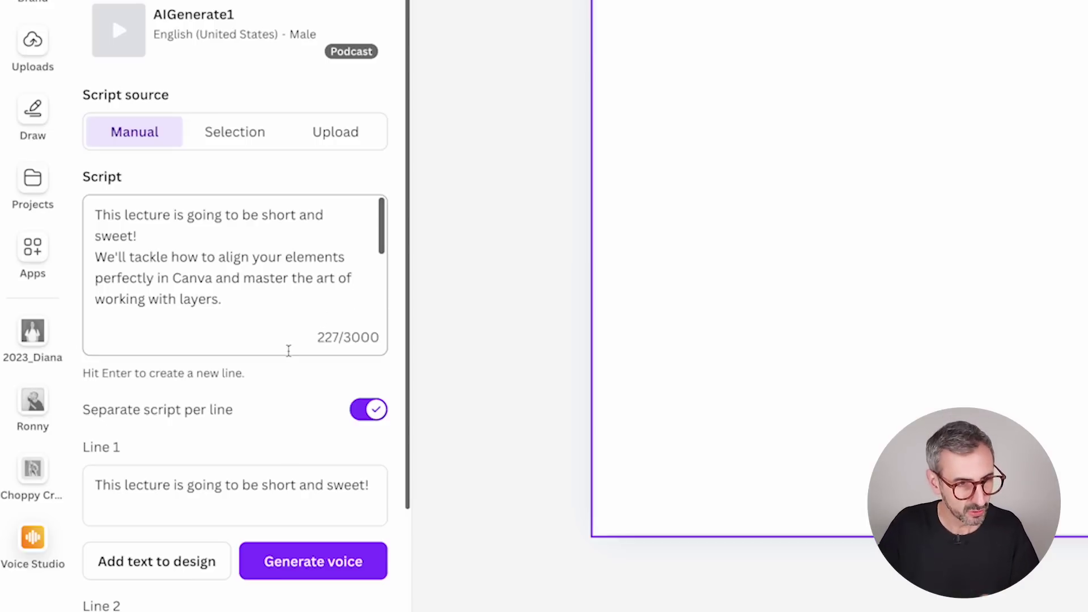
- Review the script's separate lines and generate the voice for line 1, "This lecture is going to be short and sweet!"
drag(274, 306, 121, 199)
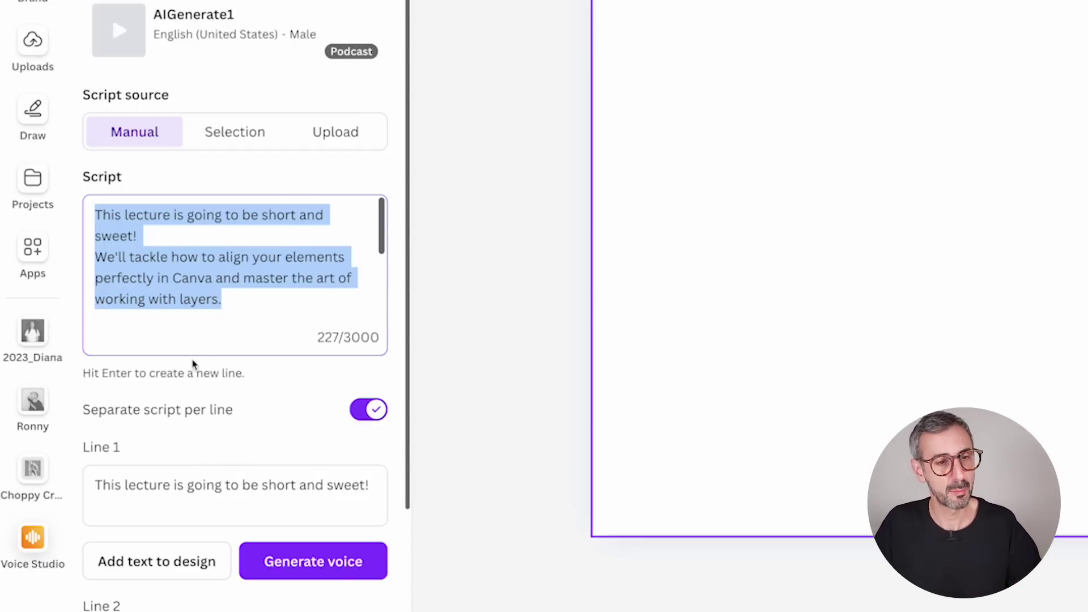
scroll(229, 510, down, 6)
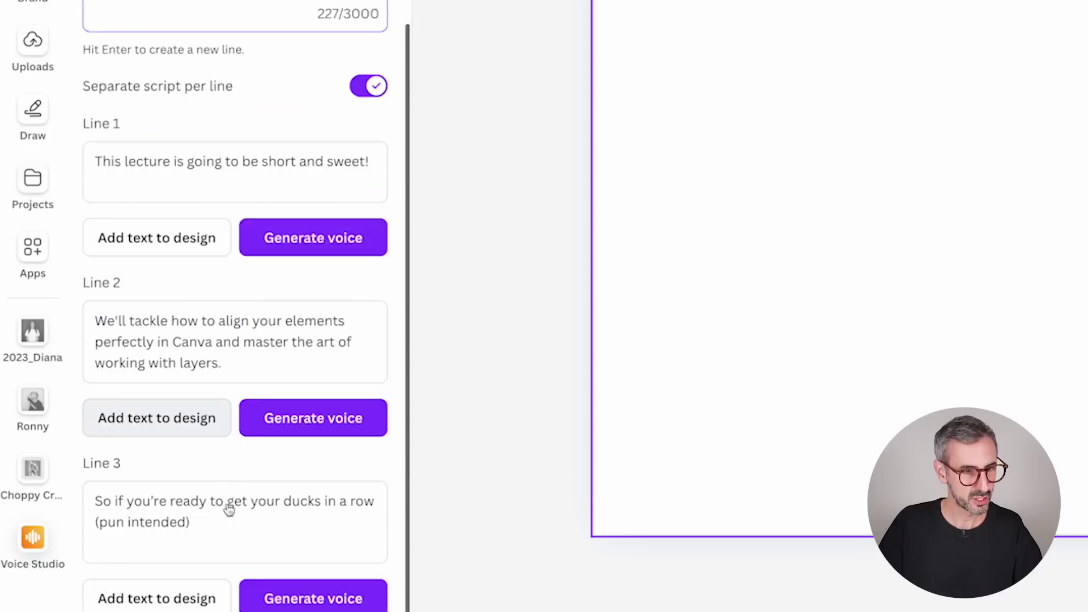
scroll(228, 505, up, 2)
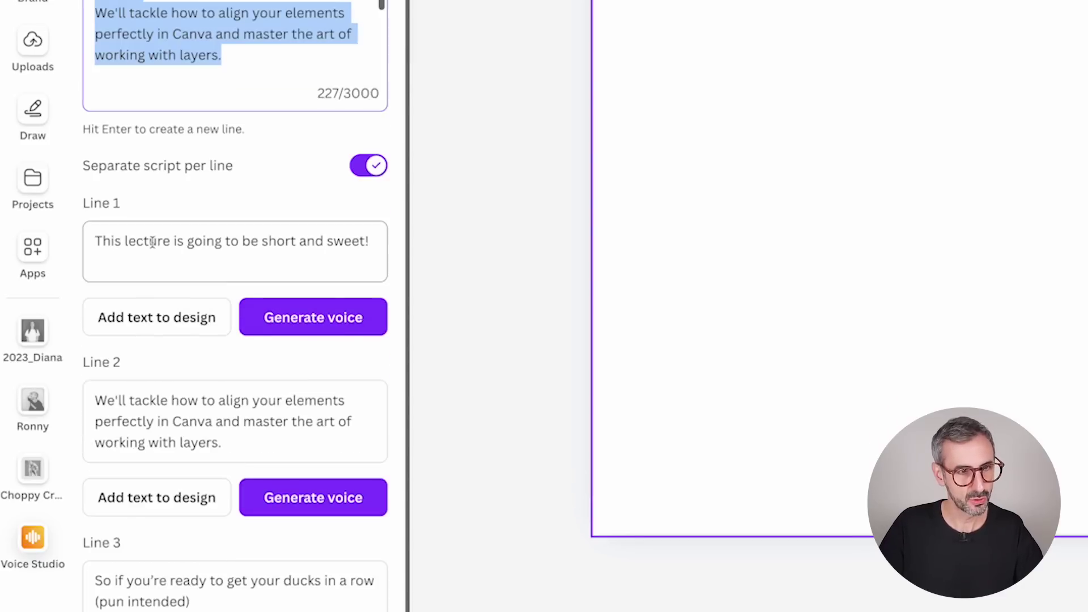
click(335, 318)
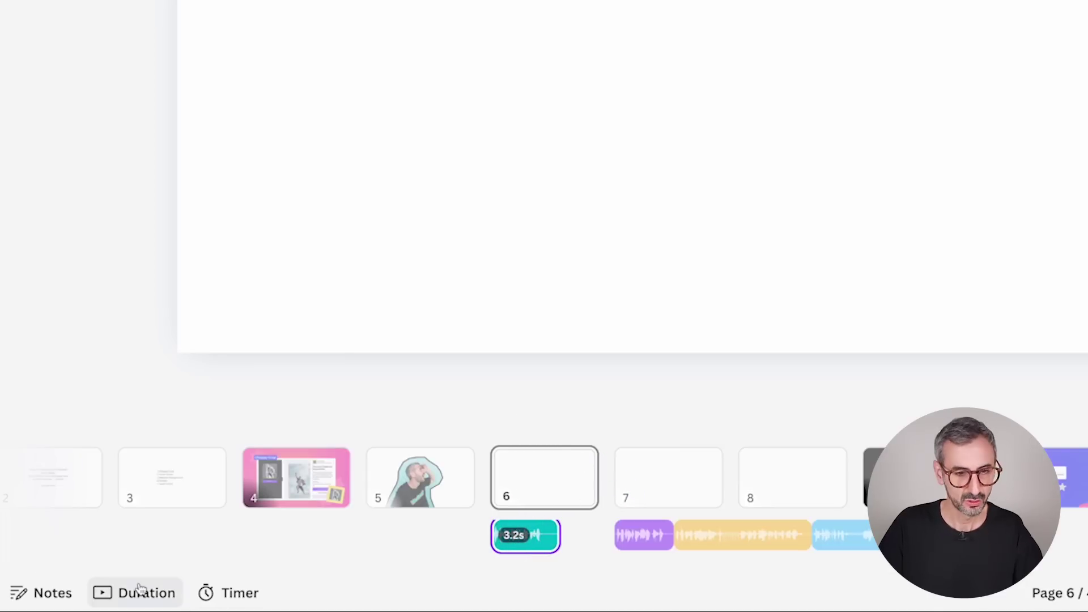
- Show the page durations in the timeline and play the line 1 audio clip from 25.0 s
click(139, 601)
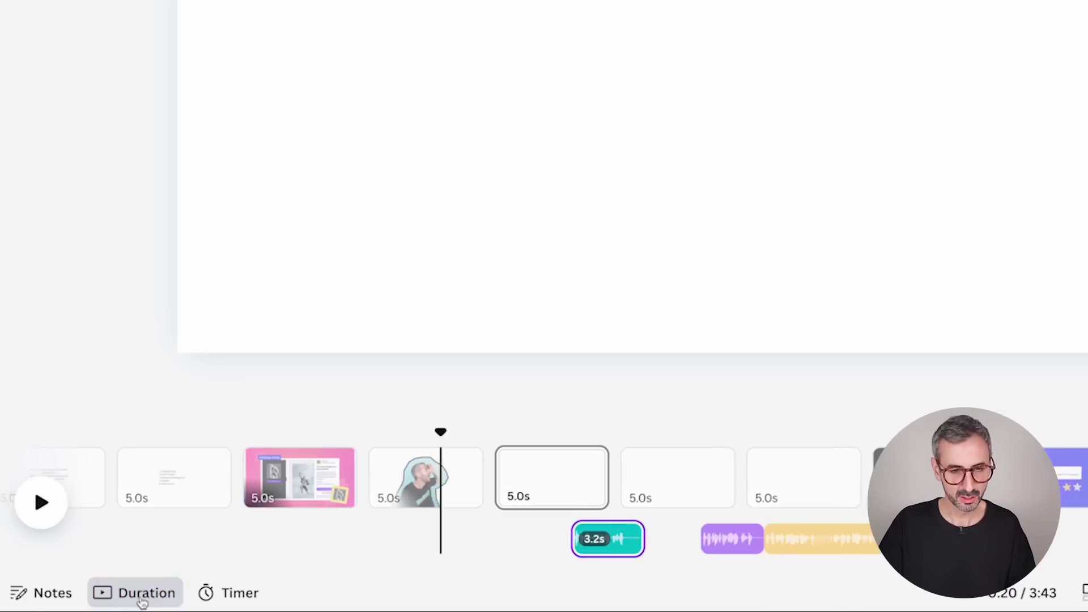
drag(442, 432, 572, 434)
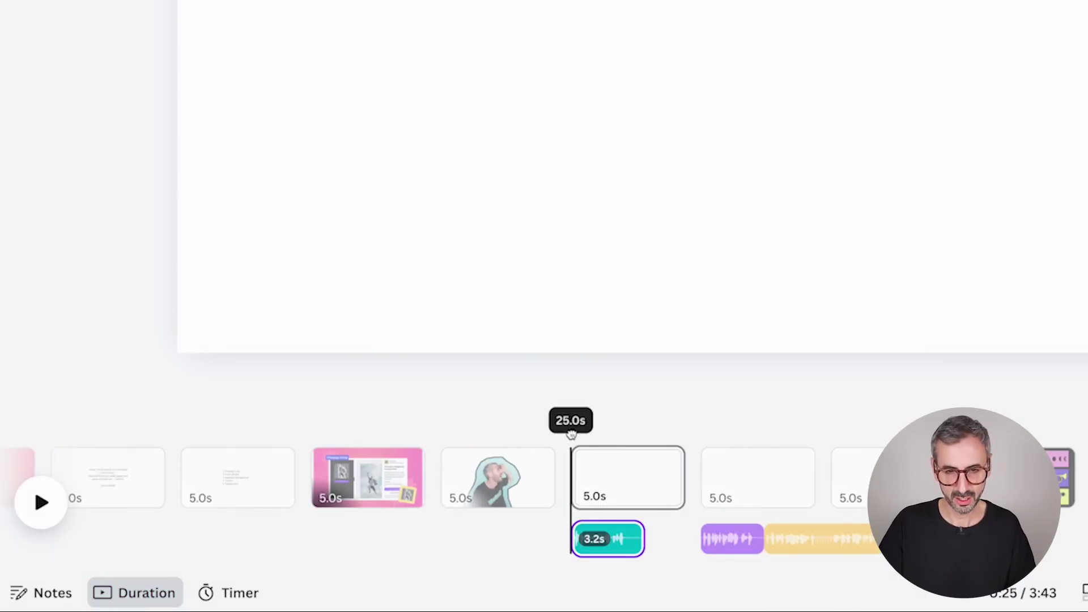
key(space)
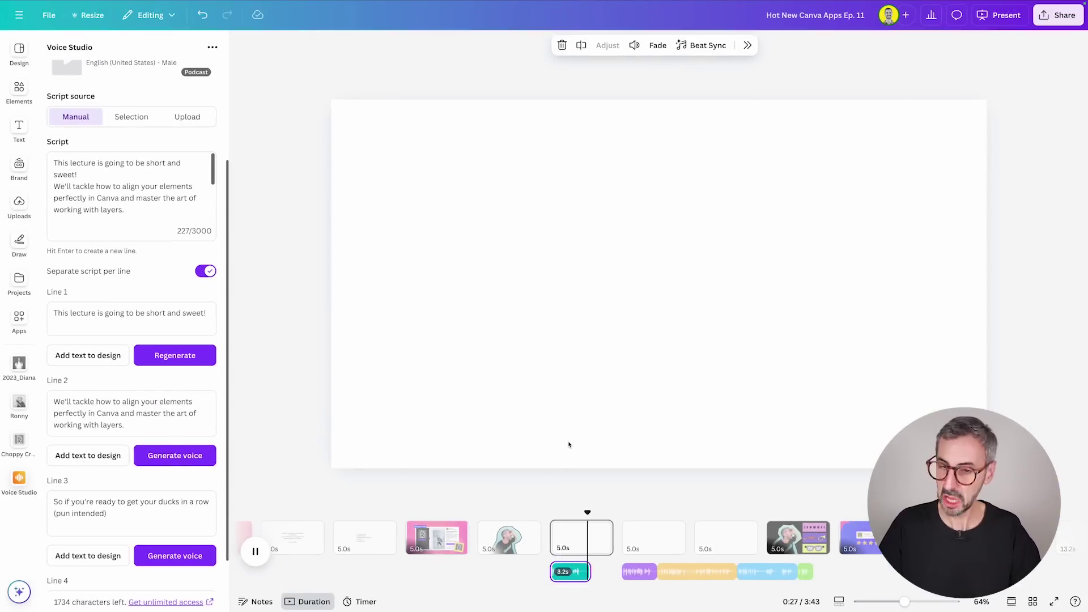
drag(602, 511, 589, 512)
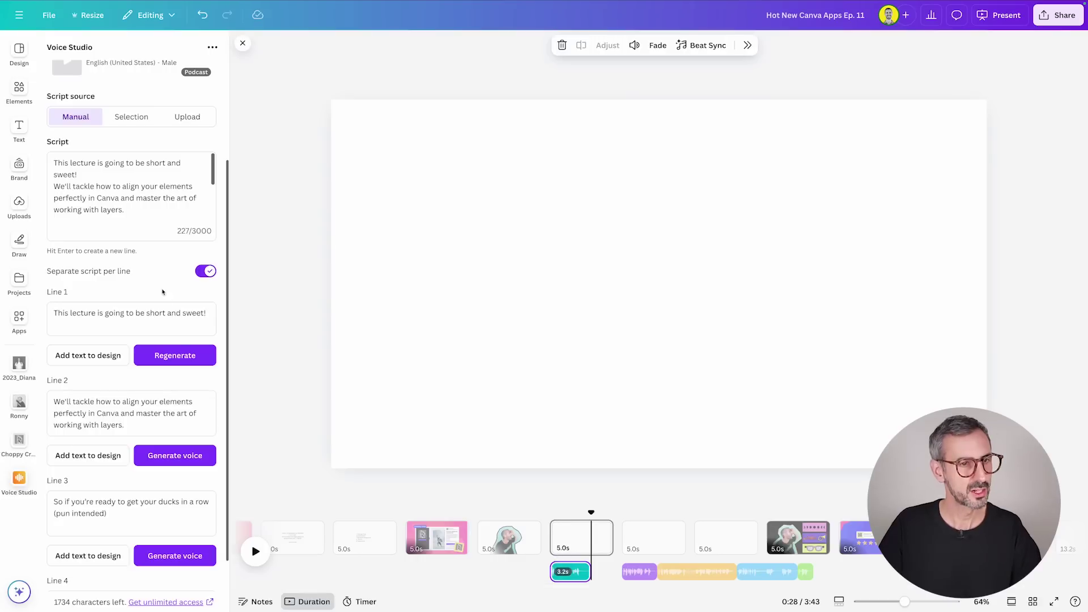
- Generate the voice for line 2 and move its audio clip behind the line 1 clip
click(154, 458)
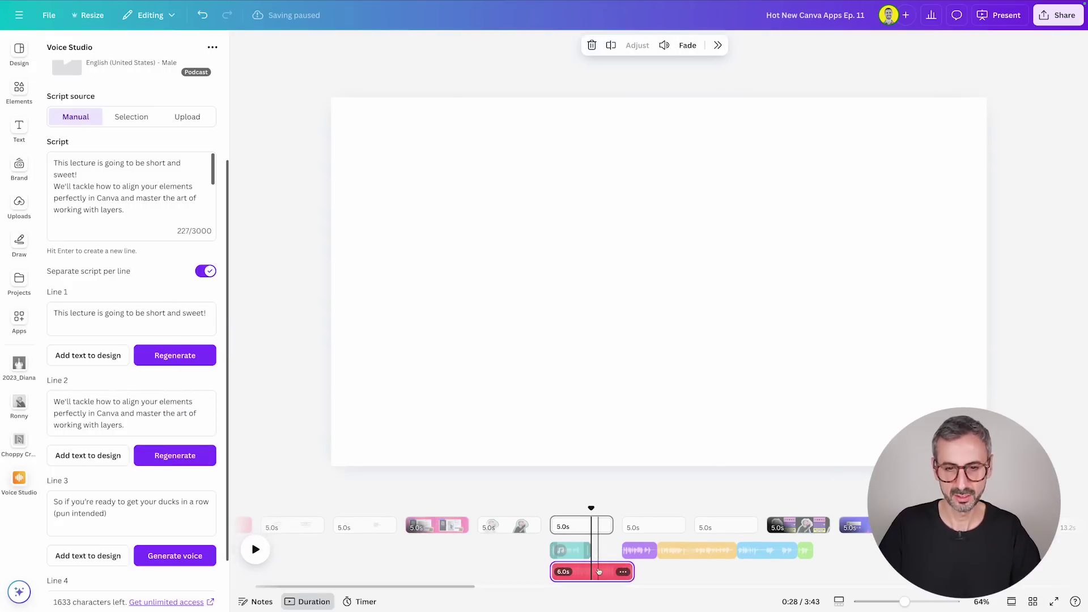
drag(581, 571, 622, 538)
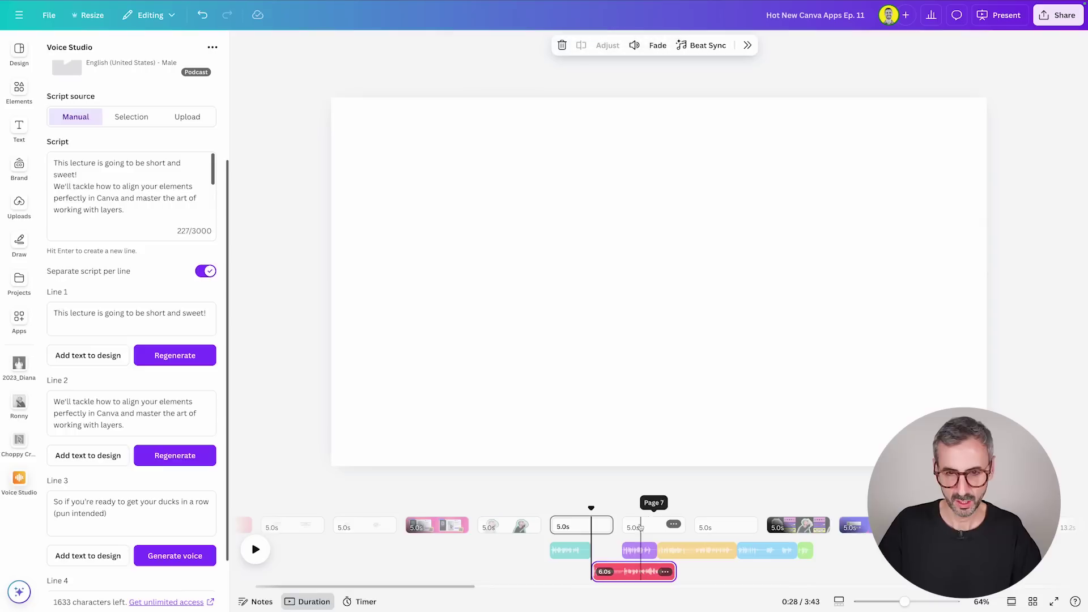
- Extend page 6 to 21.5 s and align the line 2 clip directly against the end of the line 1 clip
drag(822, 525, 824, 524)
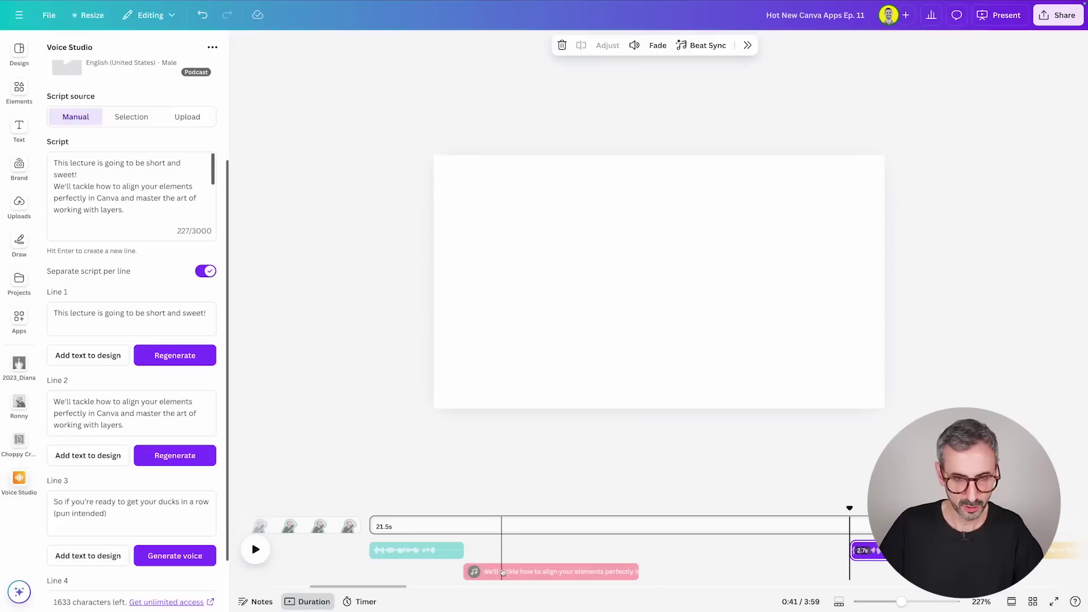
mouse_move(495, 571)
mouse_down()
mouse_move(459, 571)
mouse_move(488, 571)
mouse_up()
drag(522, 489, 517, 466)
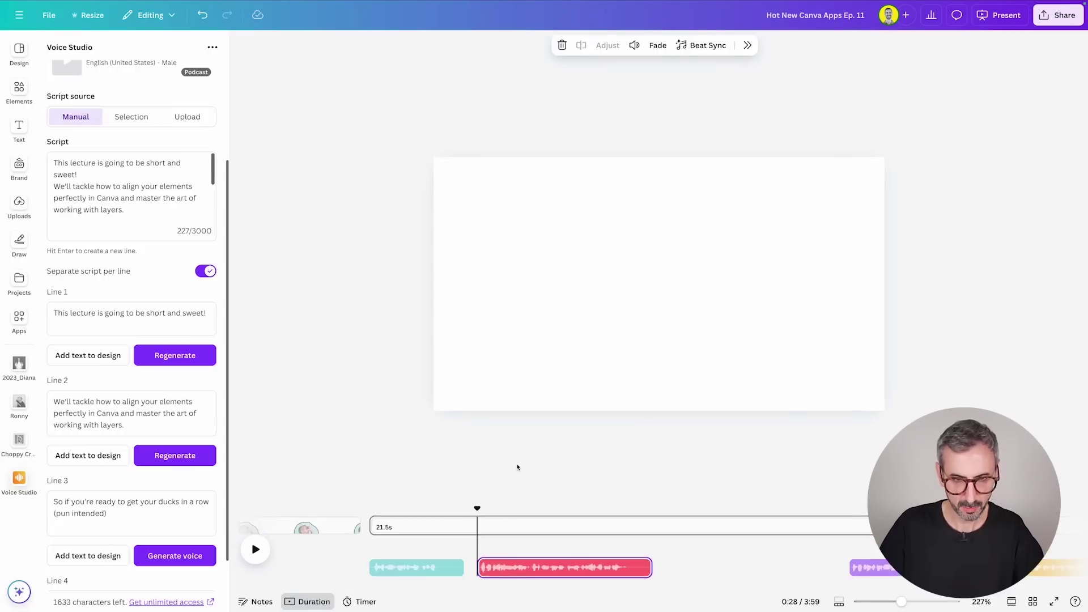
drag(508, 574, 494, 572)
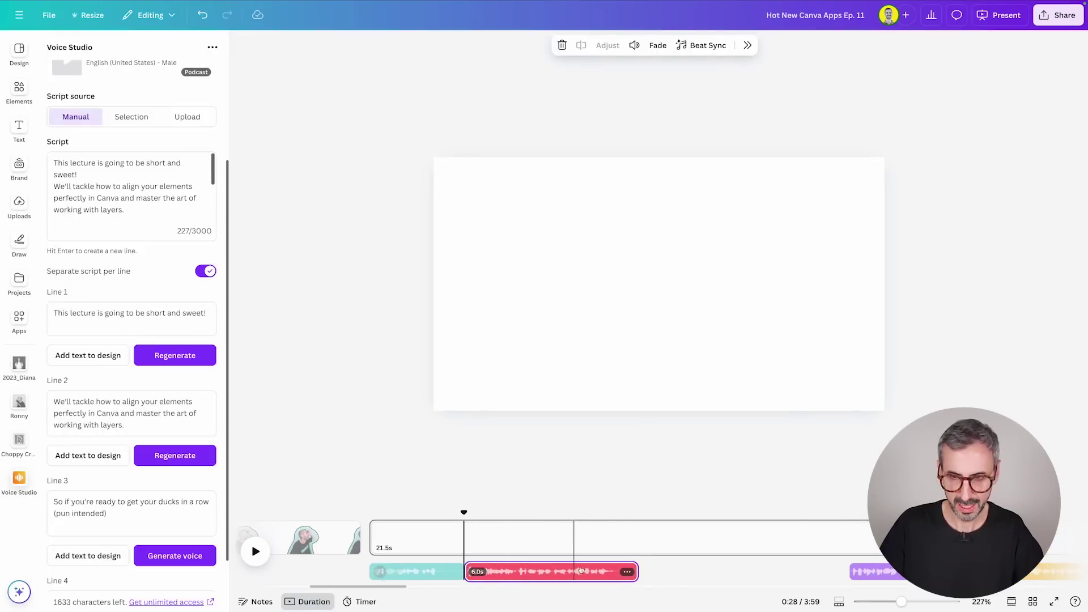
- Generate the voices for lines 3 and 4 and arrange their clips in order after the line 2 clip
scroll(152, 471, down, 3)
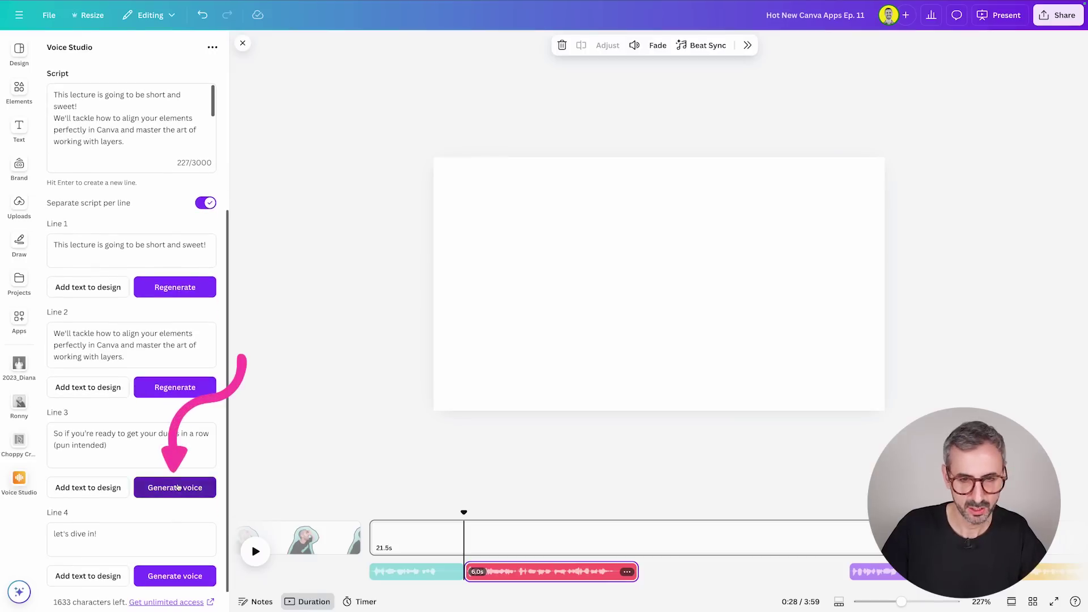
click(175, 488)
click(175, 575)
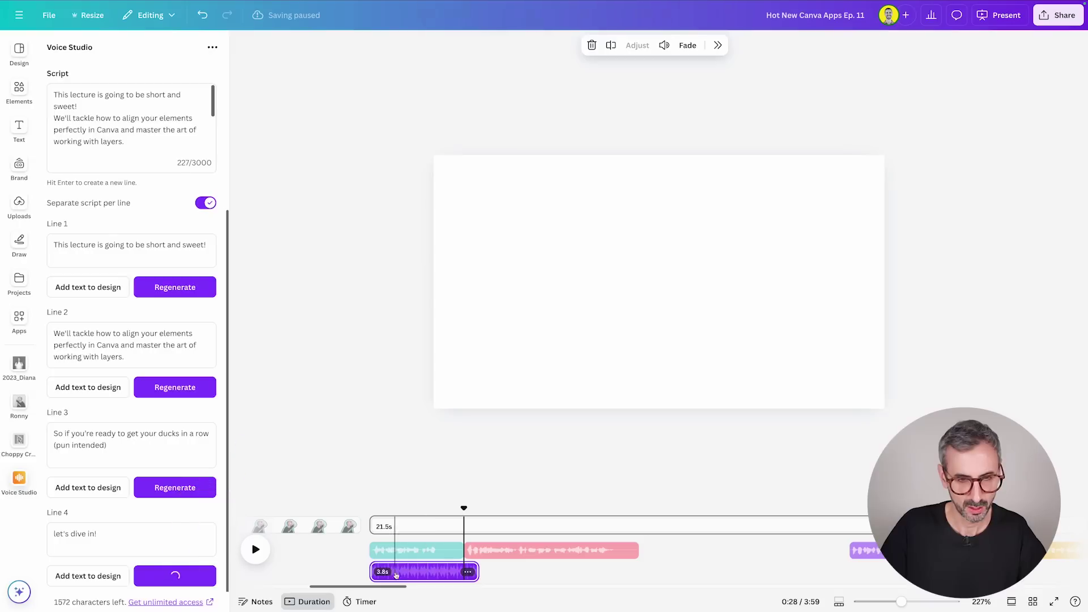
drag(401, 554, 774, 566)
drag(687, 571, 687, 559)
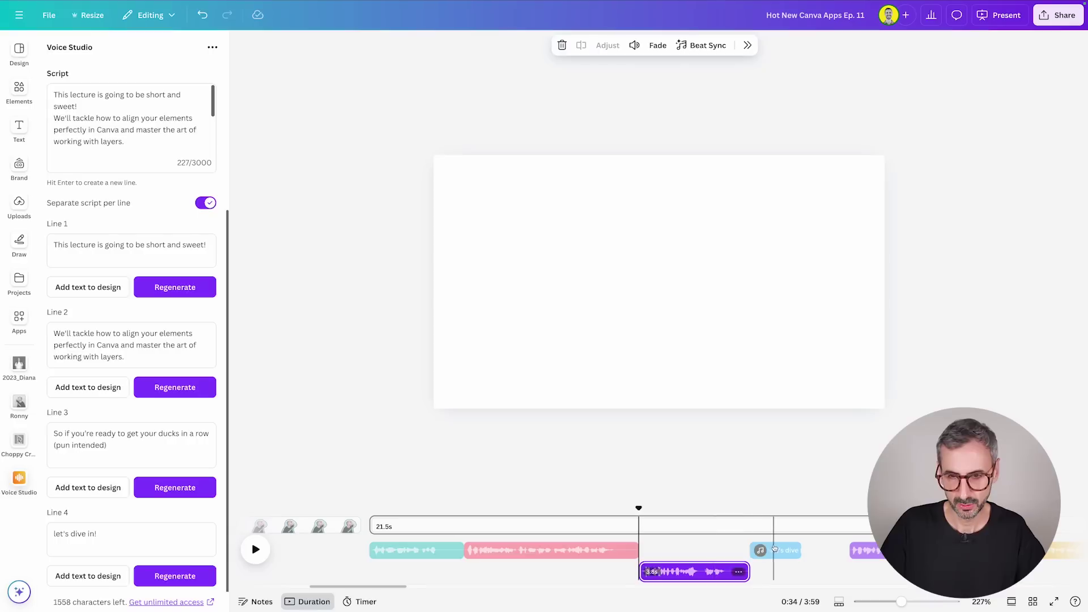
- Align the line 4 clip directly behind the line 3 clip and play the assembled voiceover from 0:25
drag(771, 549, 776, 572)
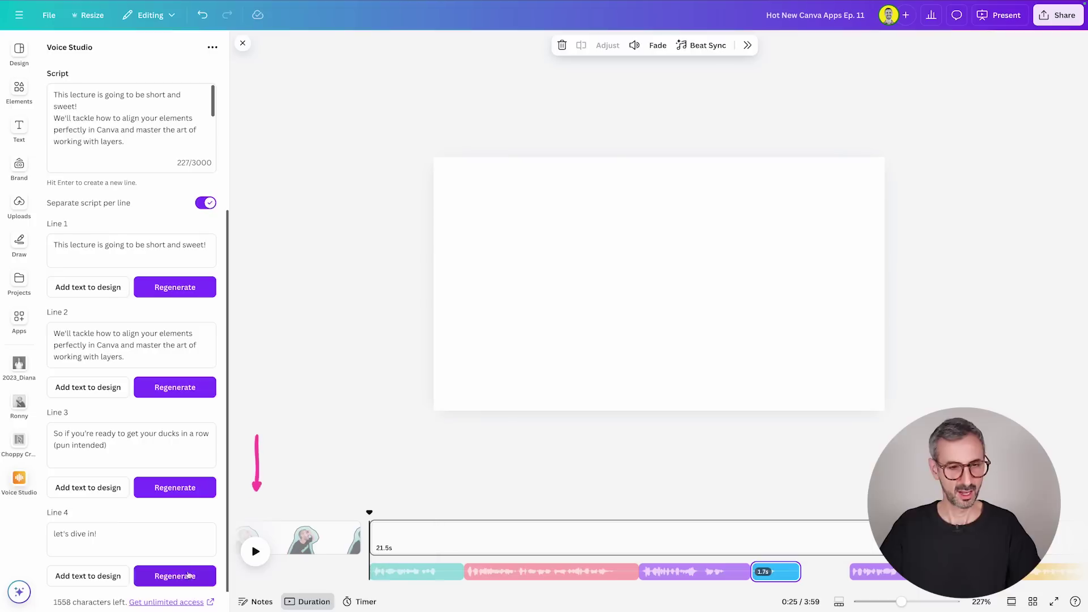
click(256, 552)
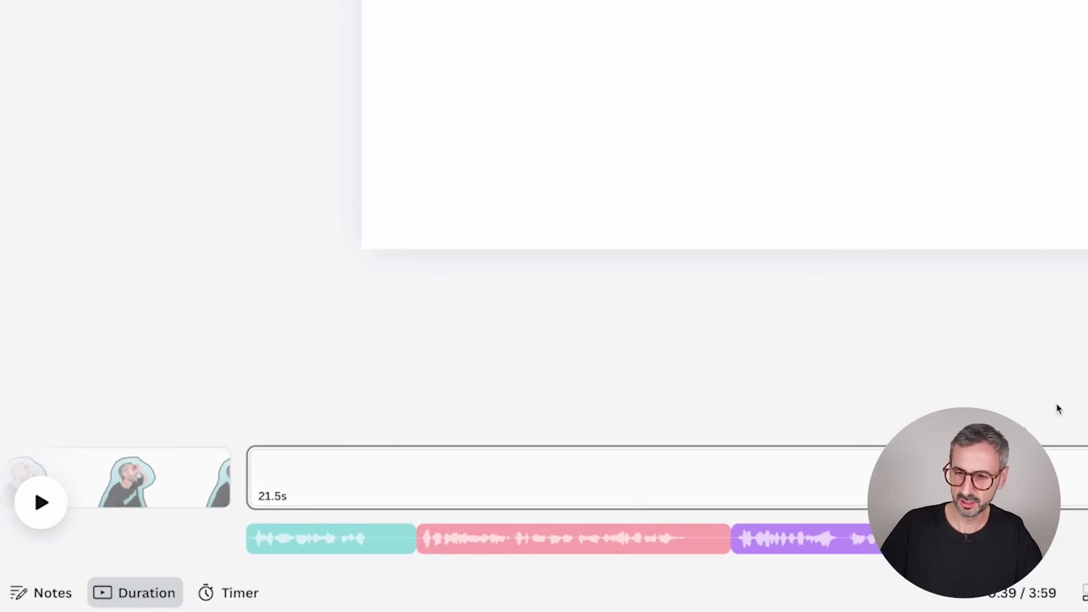
- Trim the trailing silence from the line 1 clip to 2.7 s and the line 2 clip to 5.4 s
click(375, 512)
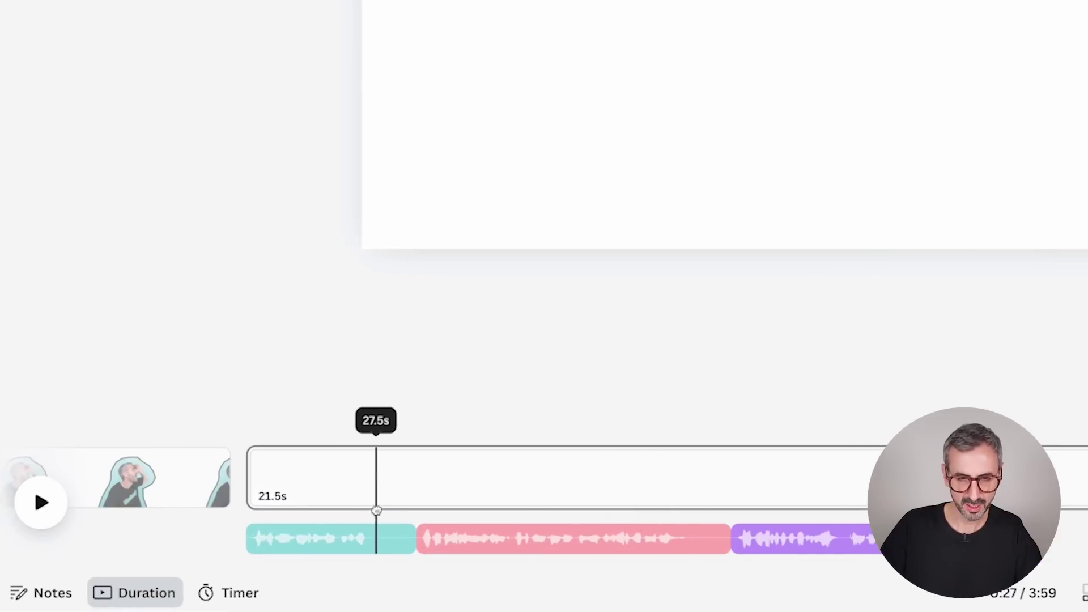
click(411, 538)
drag(411, 538, 384, 530)
drag(386, 433, 693, 442)
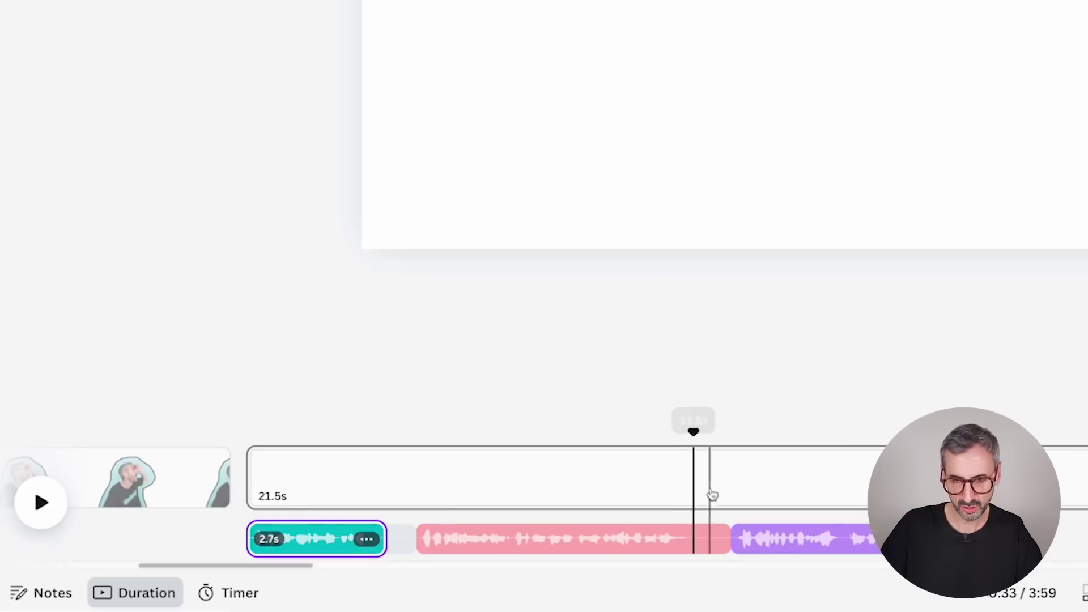
drag(726, 538, 695, 524)
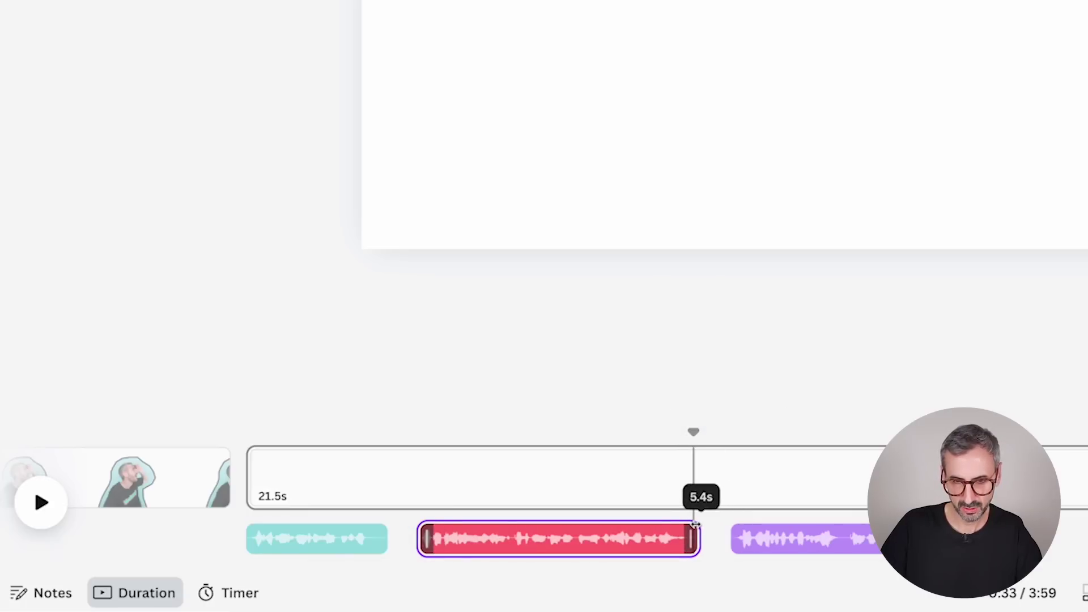
- Trim the end of the line 3 clip to 3.3 s and the line 4 clip to 1.2 s
drag(701, 432, 890, 431)
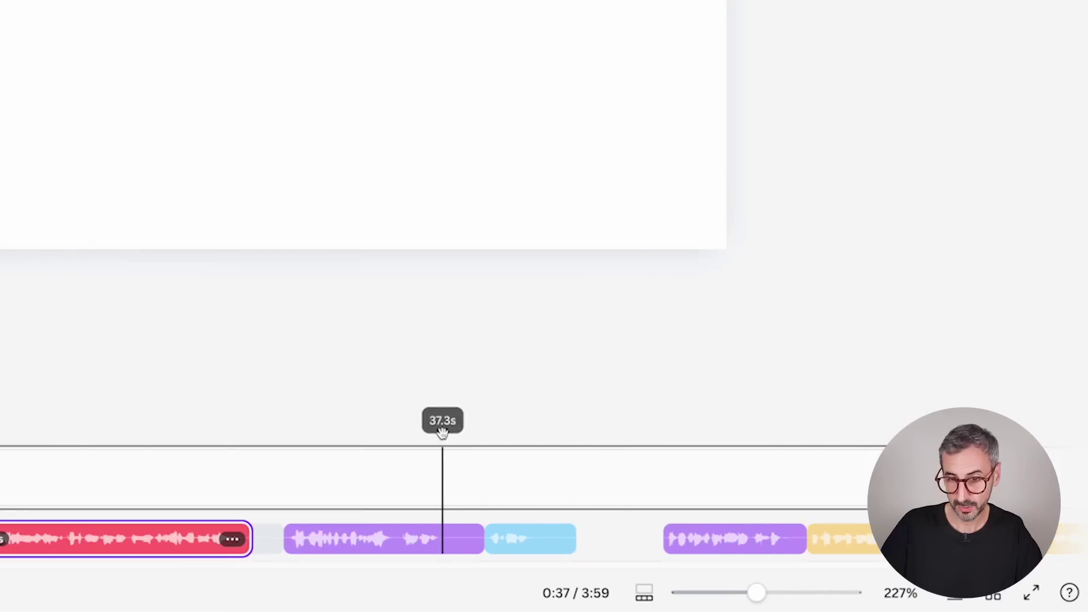
drag(481, 539, 450, 534)
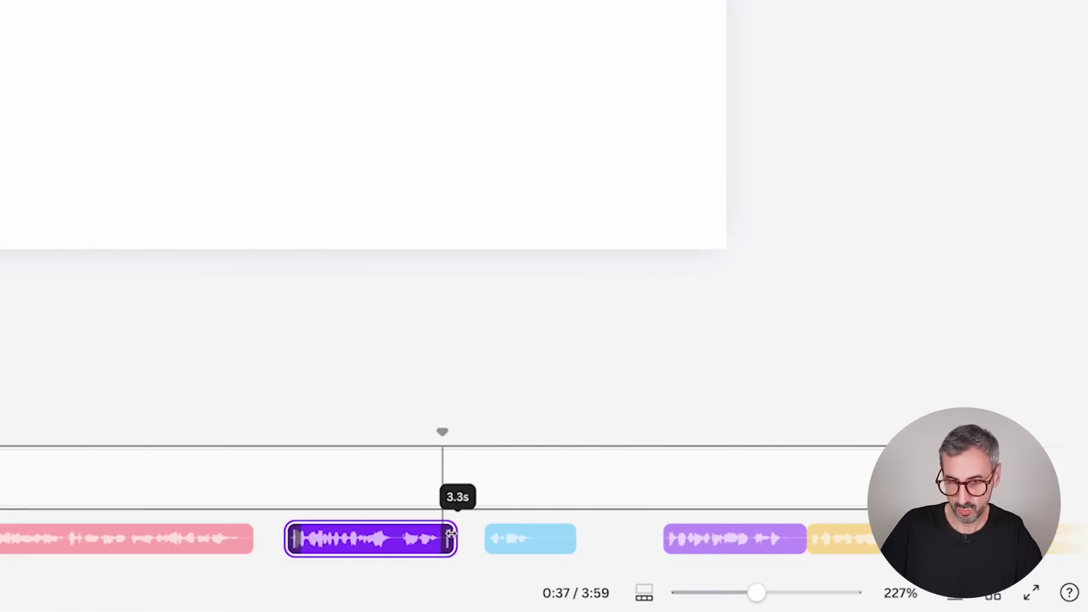
drag(574, 538, 543, 538)
- Close the gaps by moving the line 2, 3 and 4 clips directly against the end of each preceding clip
drag(97, 533, 66, 533)
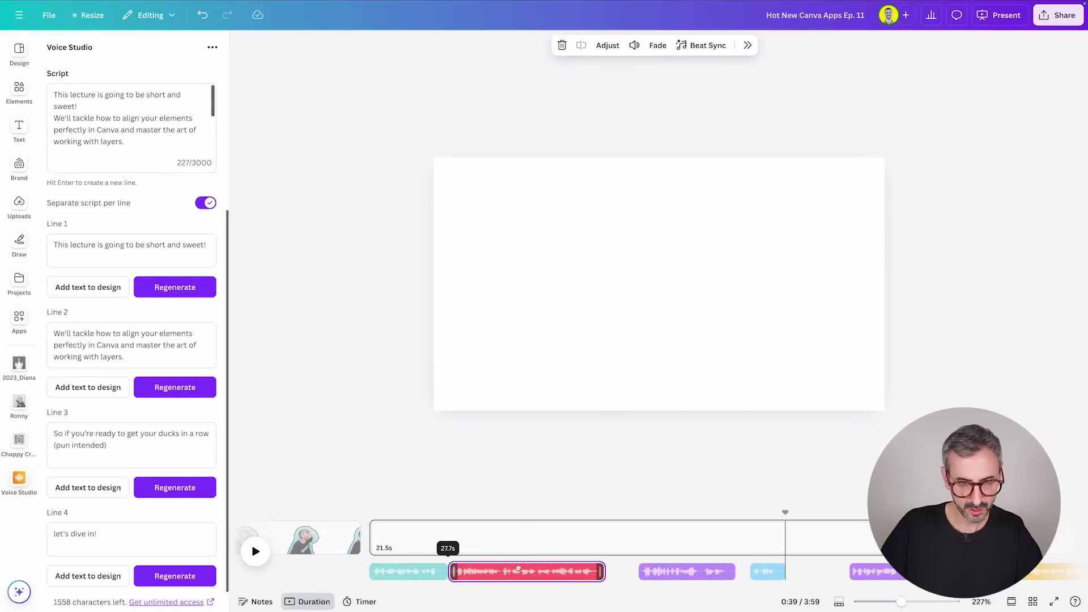
drag(681, 570, 649, 570)
drag(775, 571, 728, 574)
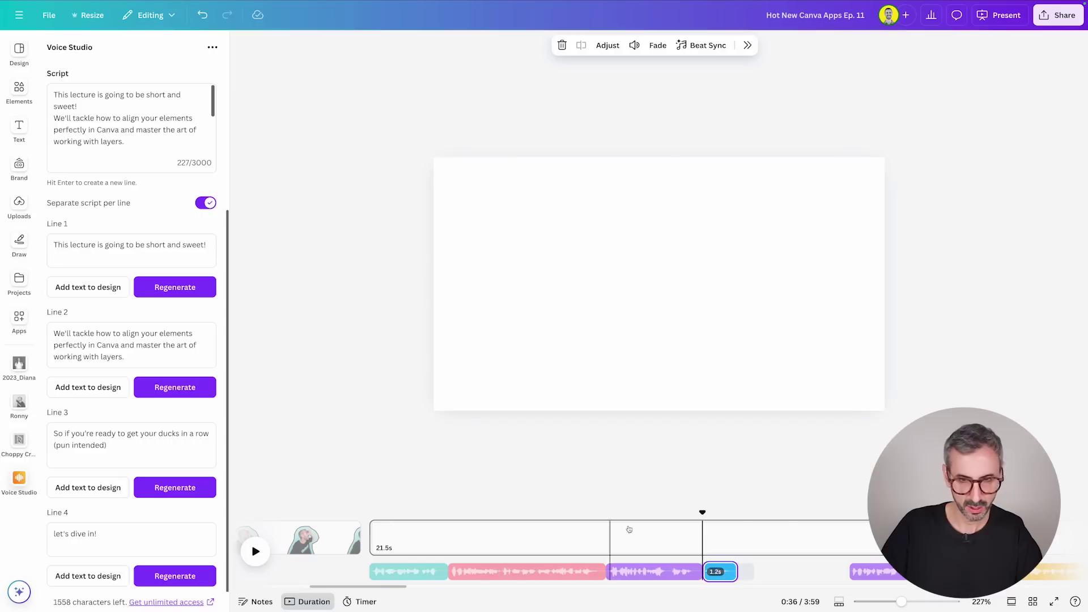
- Play the tightened voiceover from the start of the 21.5 s page and pause after the line 4 clip
drag(702, 512, 369, 513)
key(space)
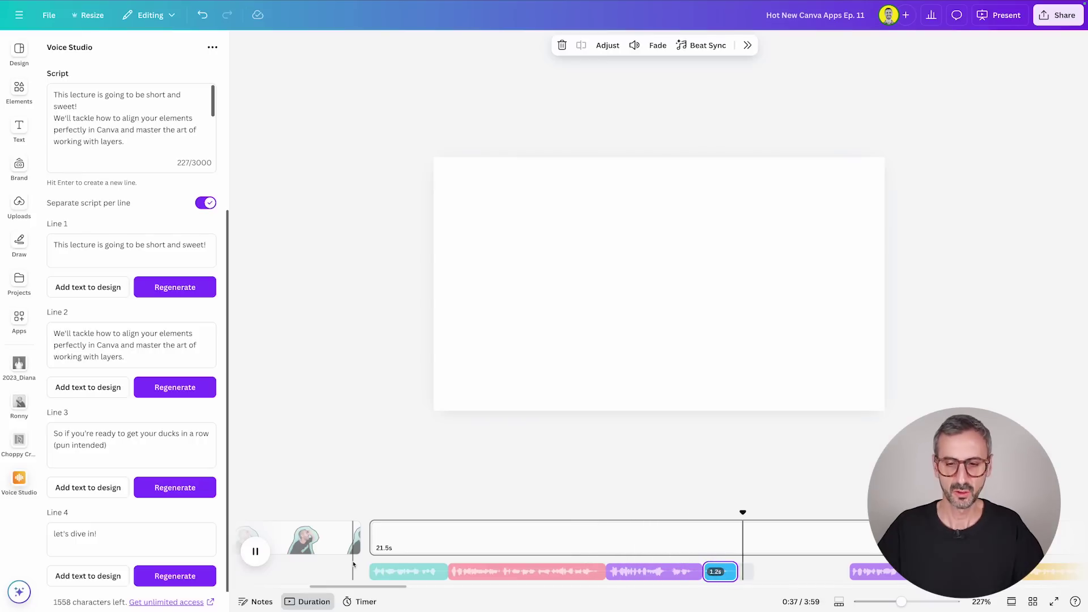
key(space)
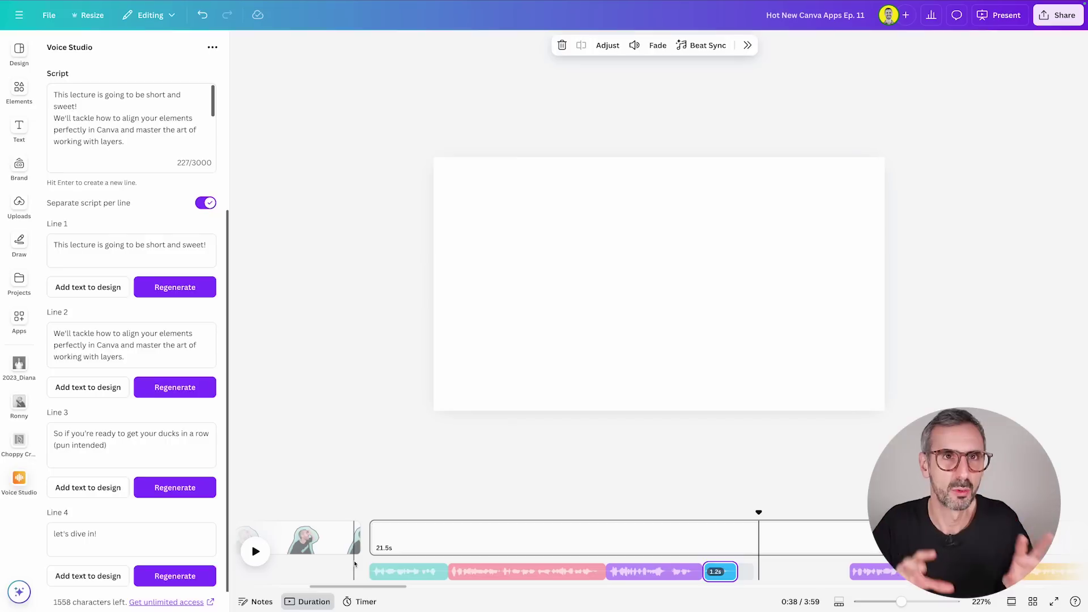
- Search the elements library for "rubber duck" and show only the audio results
click(20, 90)
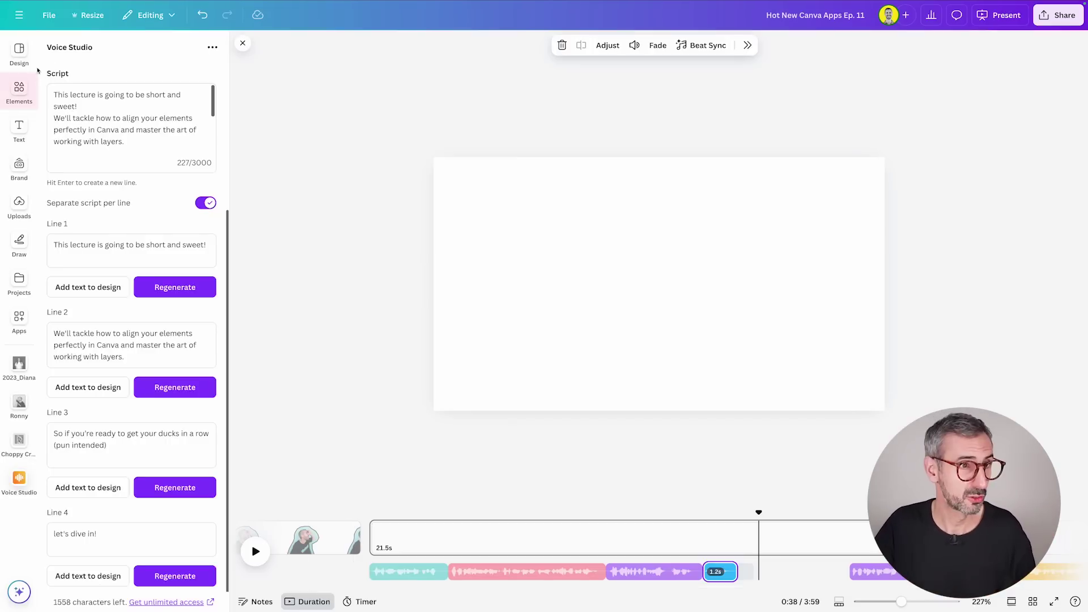
click(102, 41)
text(ru)
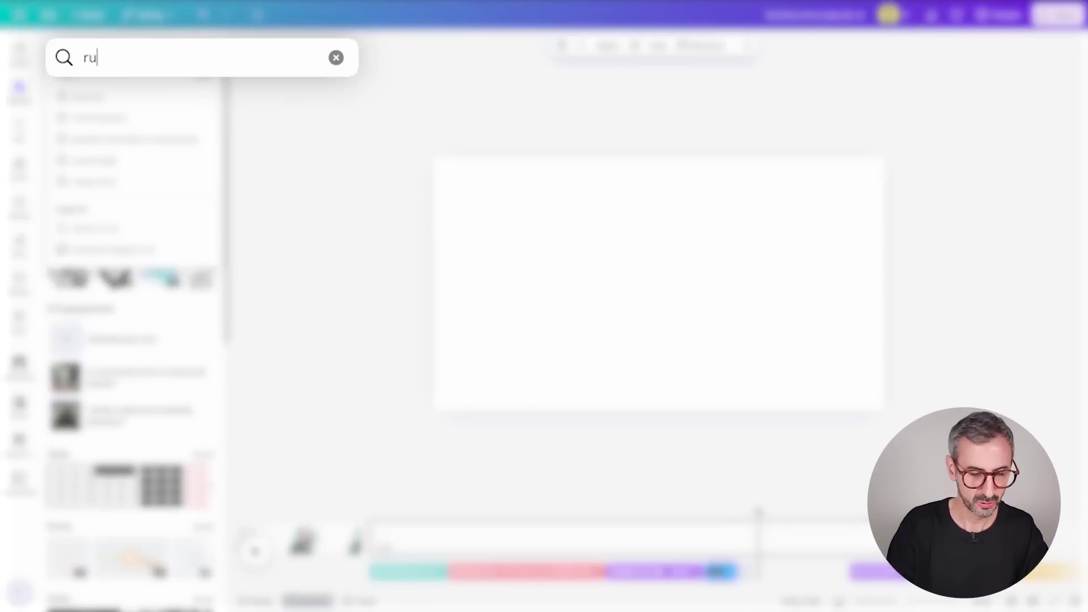
text(bber duck s)
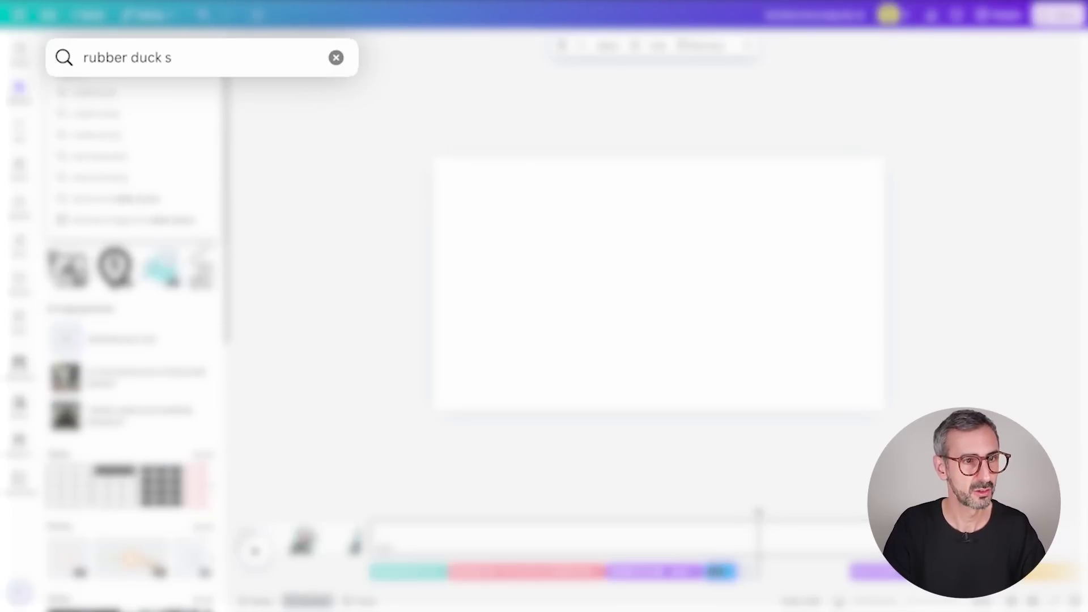
key(Return)
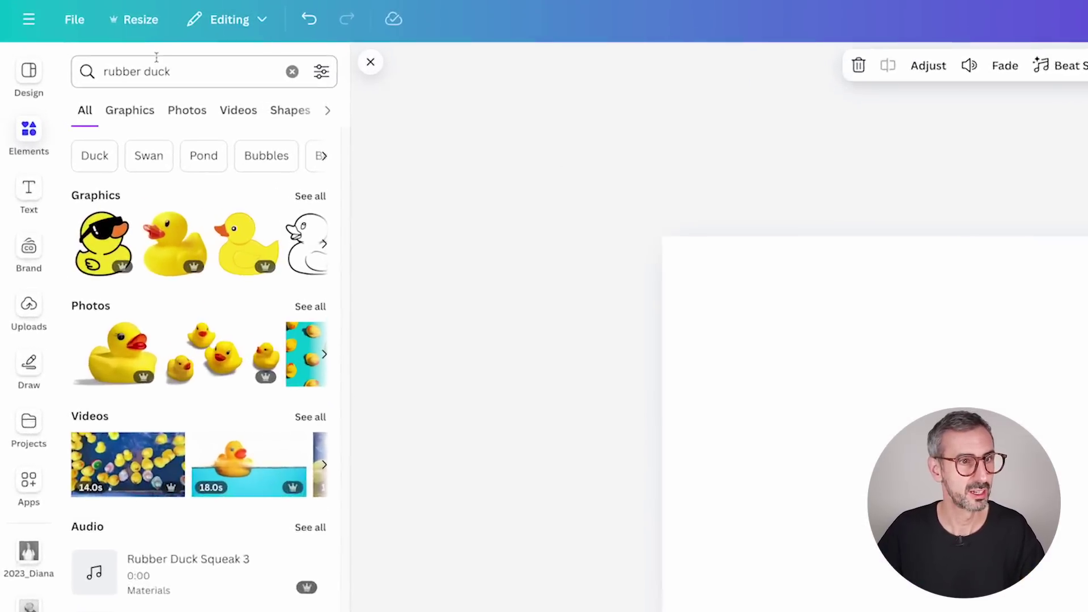
click(385, 130)
click(238, 129)
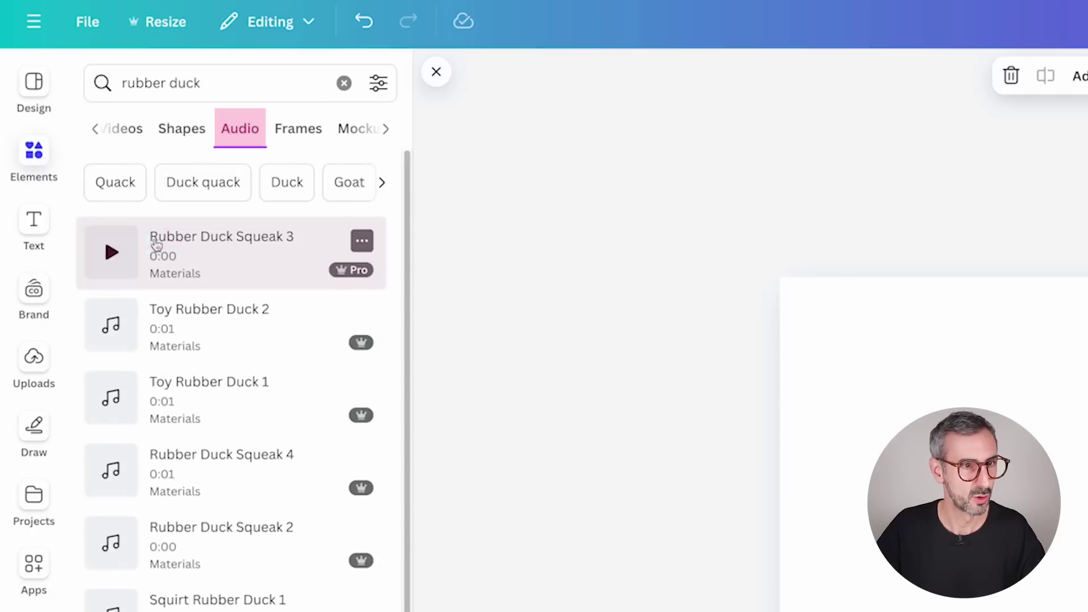
- Place the Rubber Duck Squeak 3 sound beneath the line 3 clip, slightly past its middle, and play back the mix
click(114, 252)
drag(261, 256, 1087, 611)
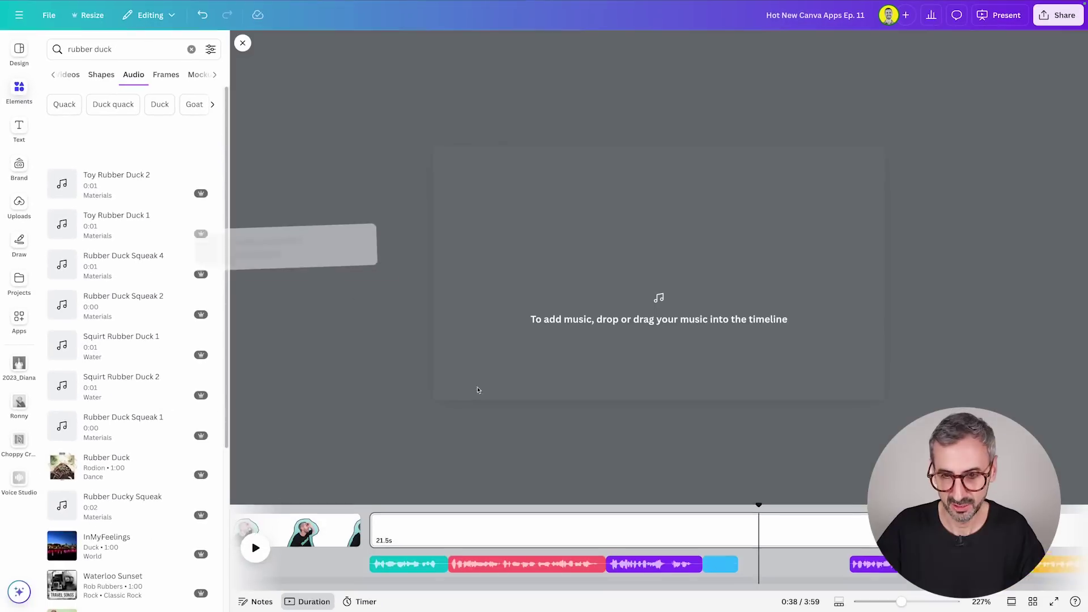
drag(773, 598, 667, 570)
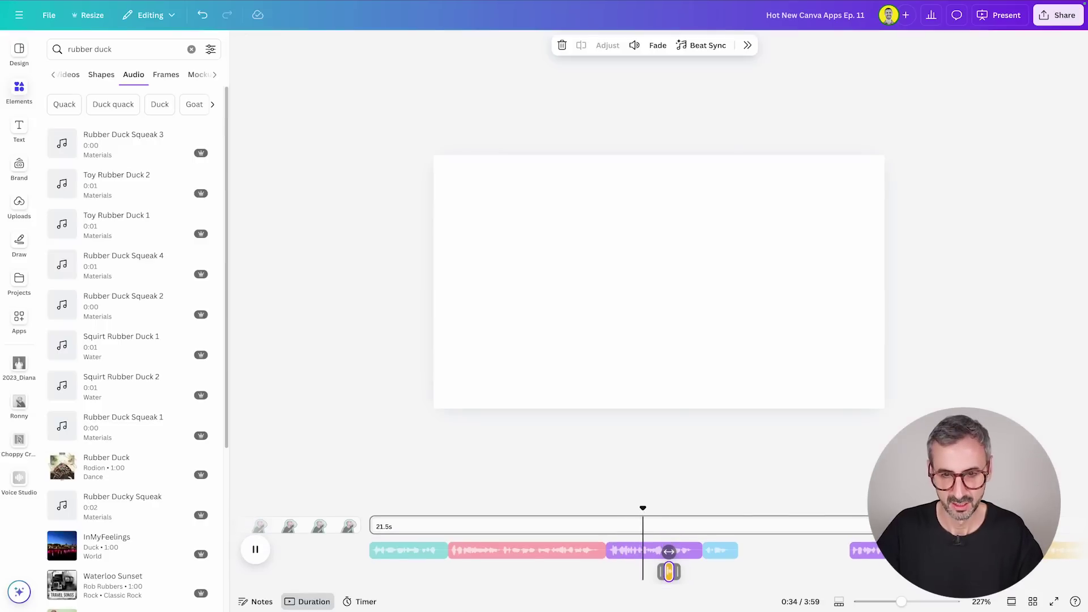
mouse_move(466, 591)
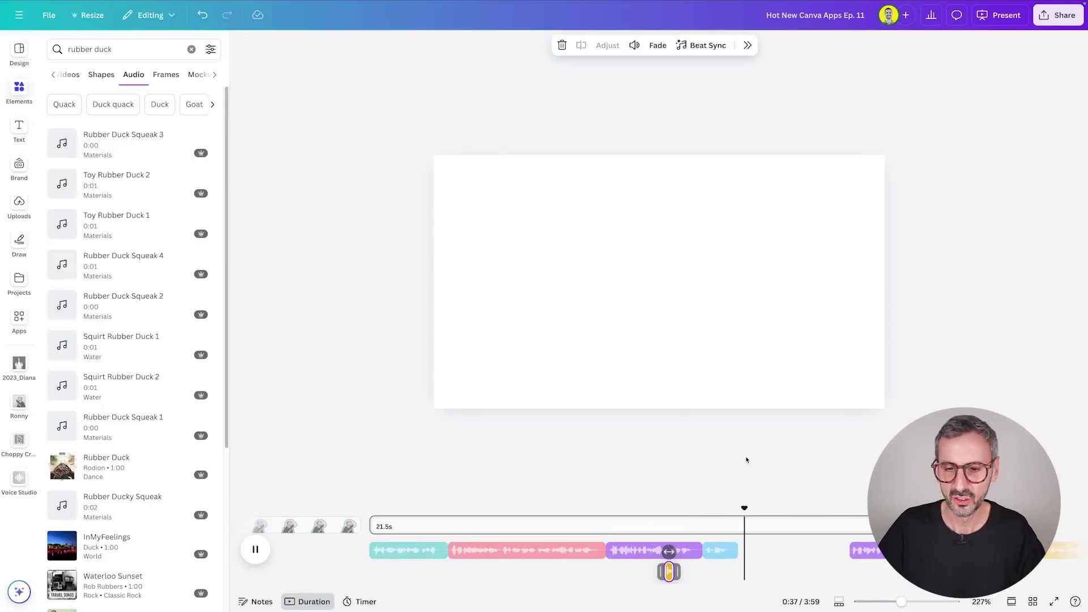
key(space)
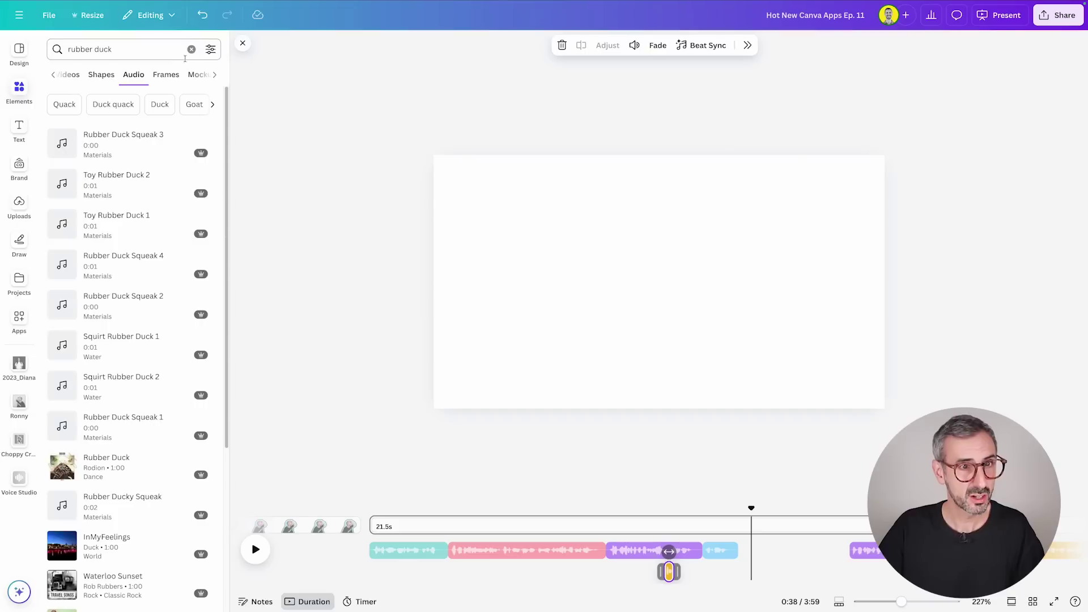
- Return to Voice Studio and review the separate script lines with their voice generation options
click(17, 486)
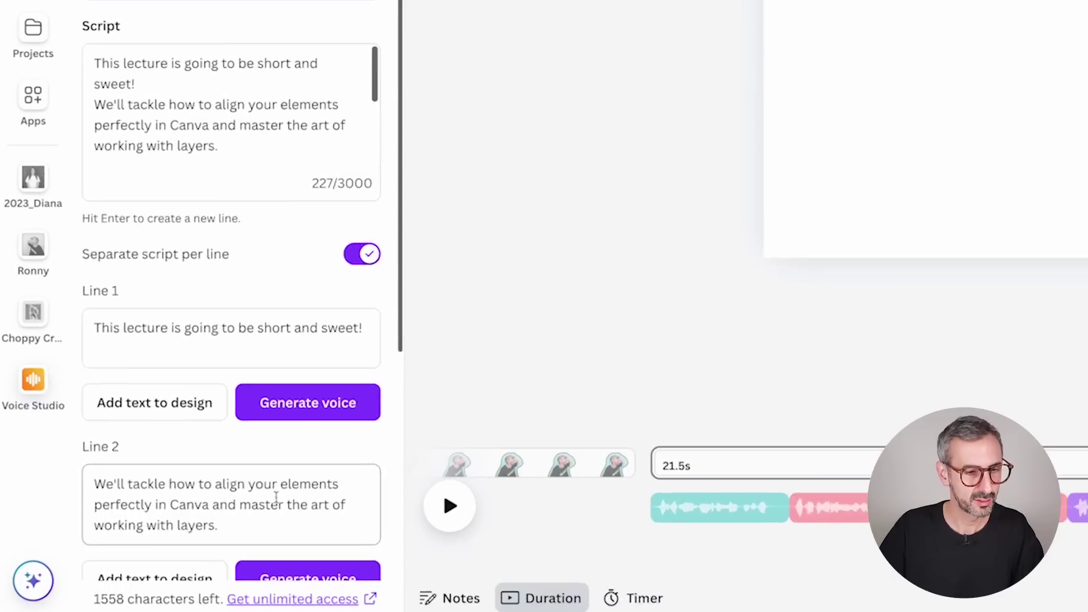
scroll(158, 544, down, 3)
scroll(285, 494, down, 2)
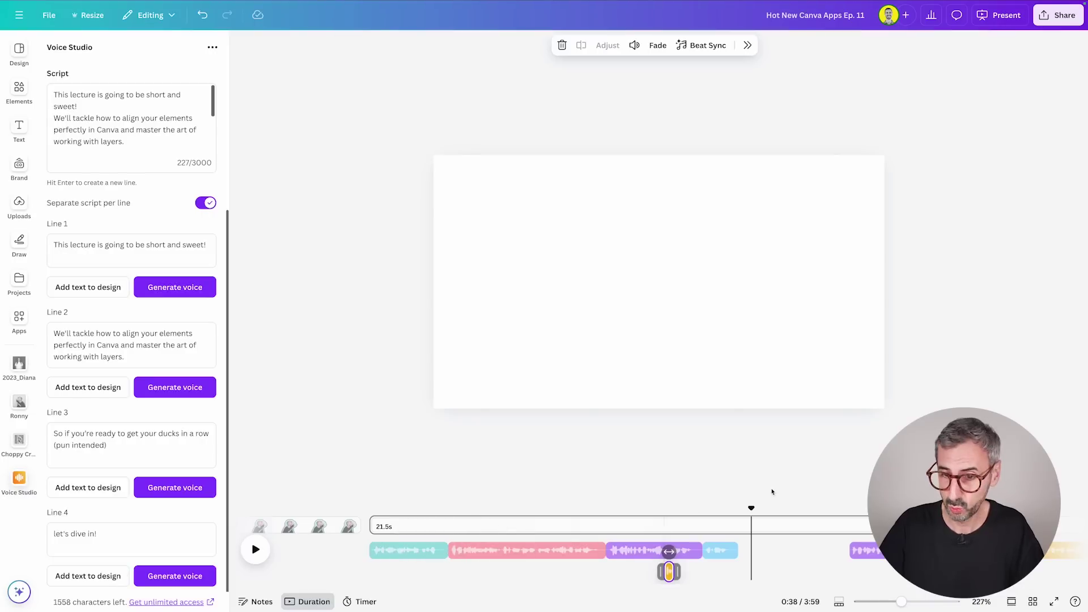
- Play the separate audio clips that follow the voiceover, starting at 0:41, and select the yellow clip
drag(752, 507, 849, 507)
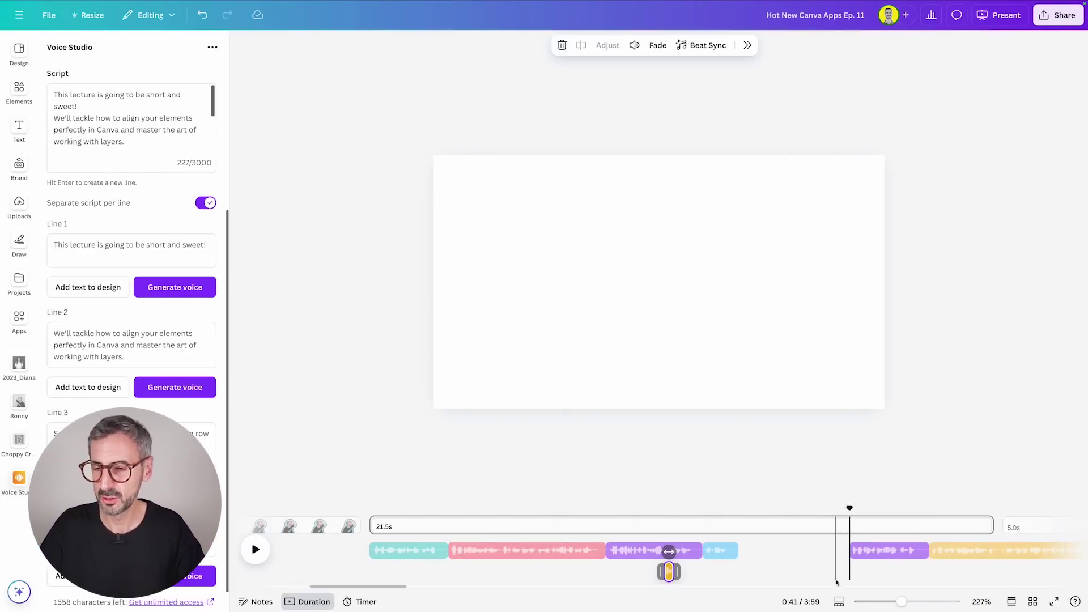
key(space)
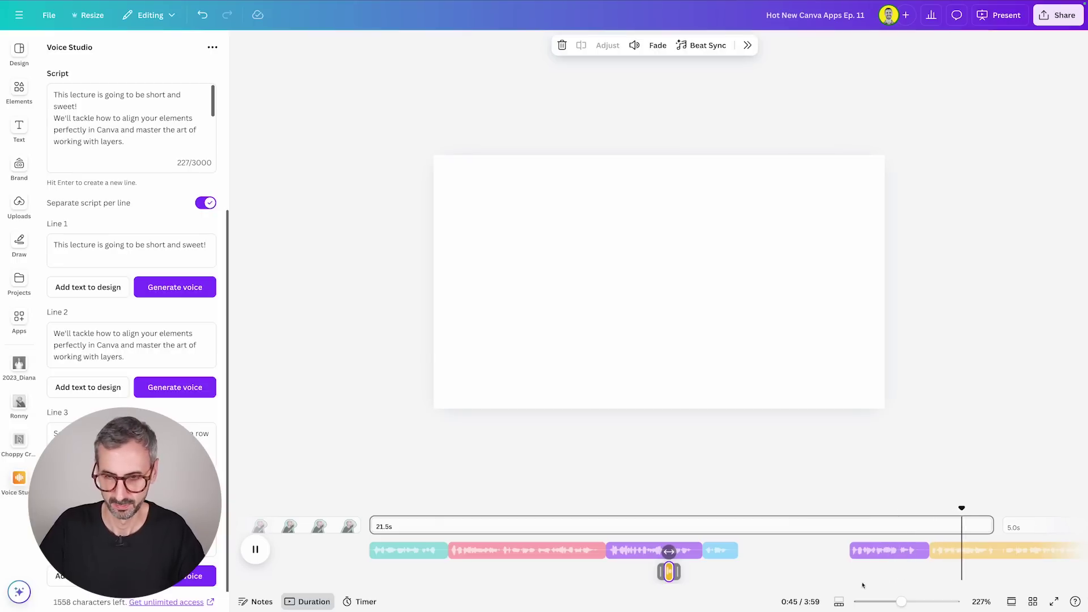
click(950, 550)
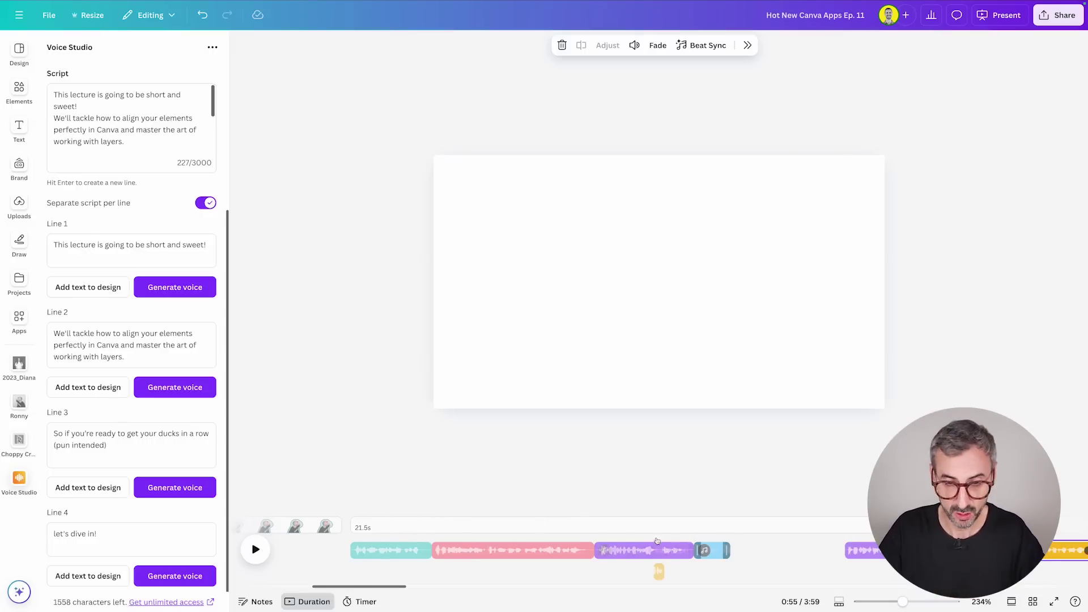
- Open the Voice Studio Premium subscription page from the unlimited access link
drag(902, 601, 880, 604)
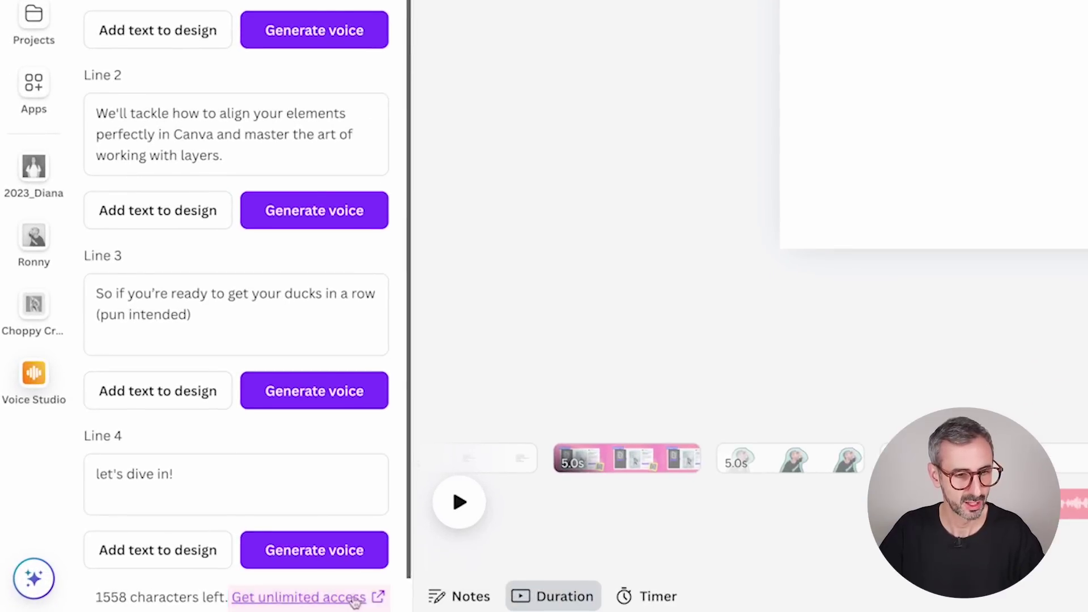
click(356, 600)
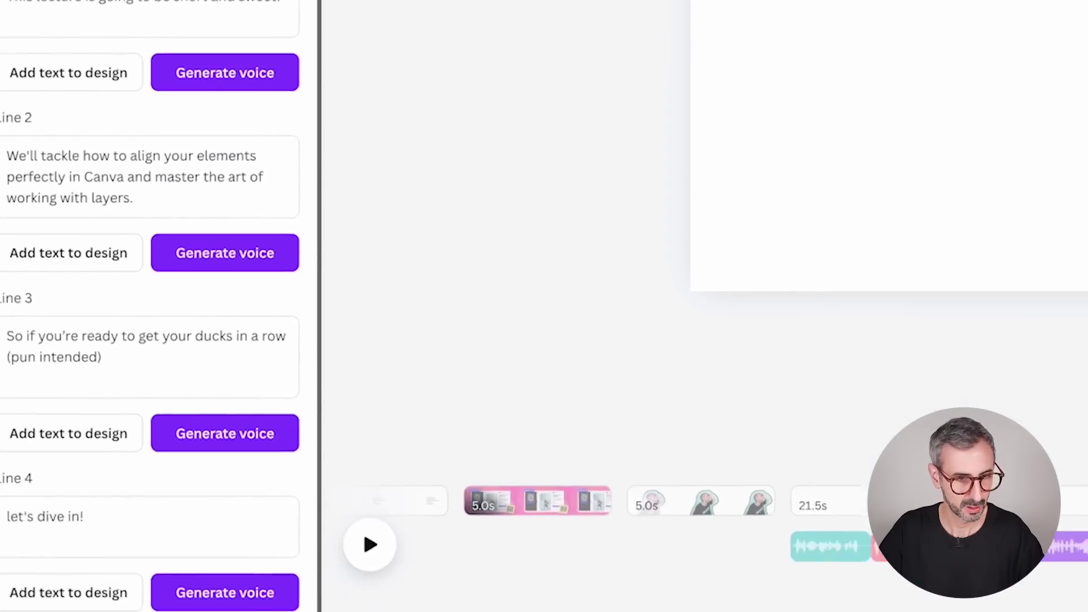
right_click(306, 599)
click(366, 498)
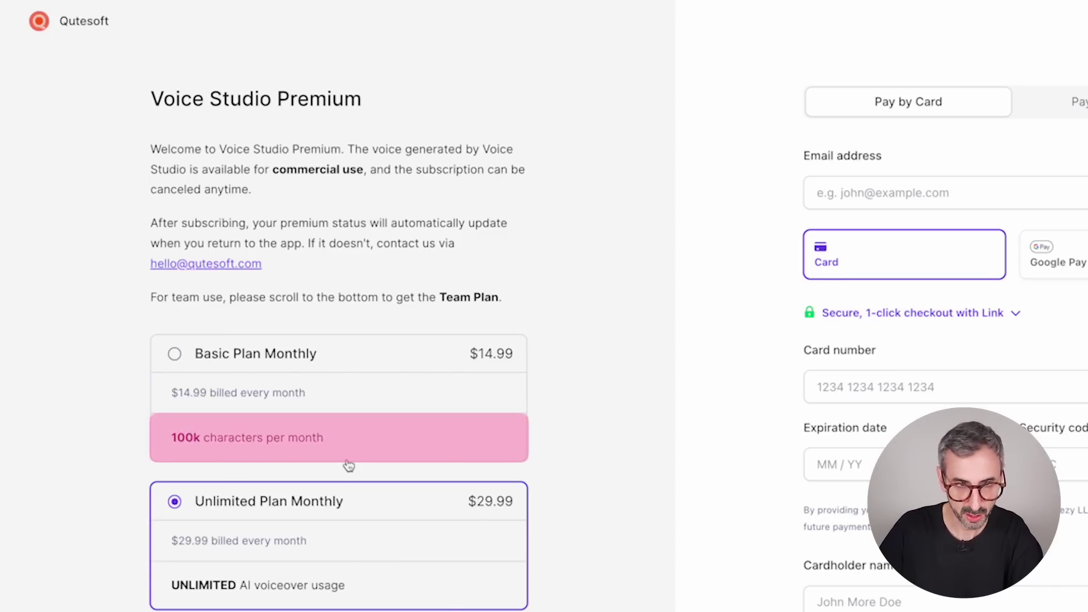
- Compare the prices and character allowances of the monthly, annual, lifetime and team Voice Studio Premium plans
scroll(348, 464, down, 5)
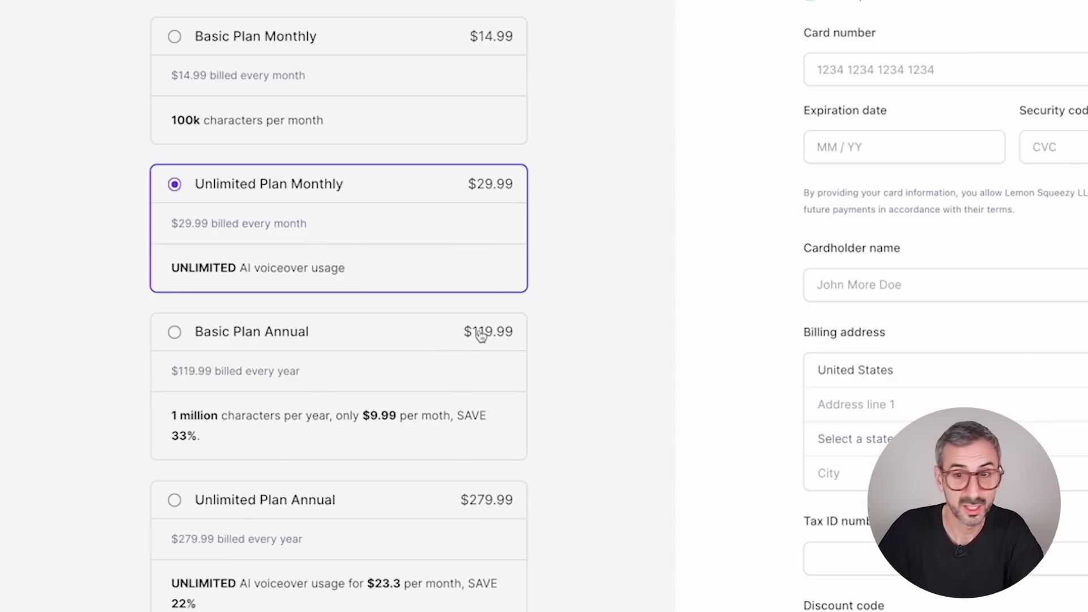
scroll(306, 292, down, 1)
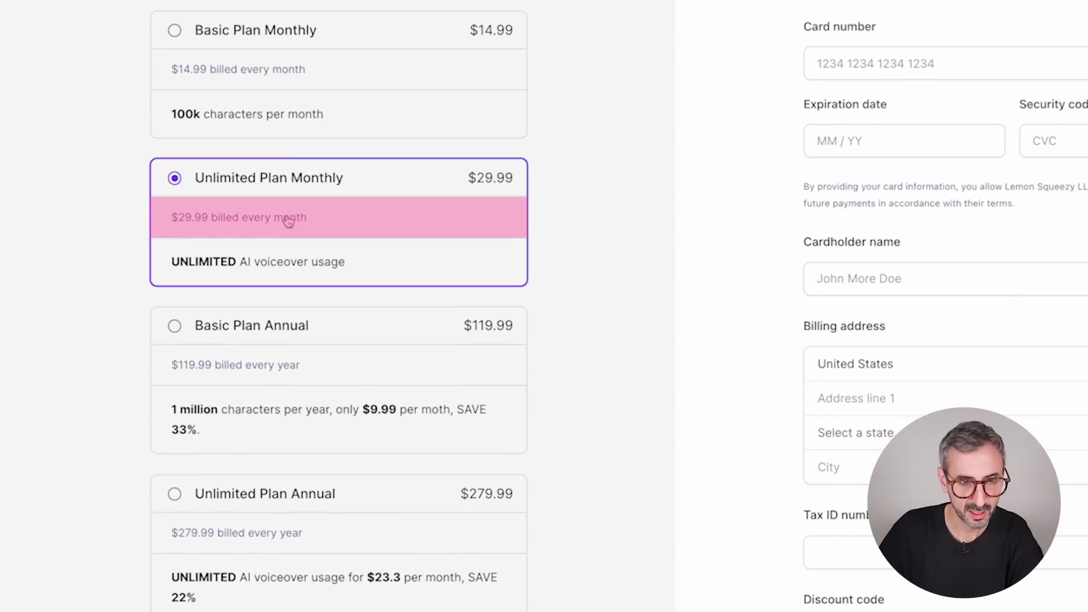
scroll(306, 238, down, 6)
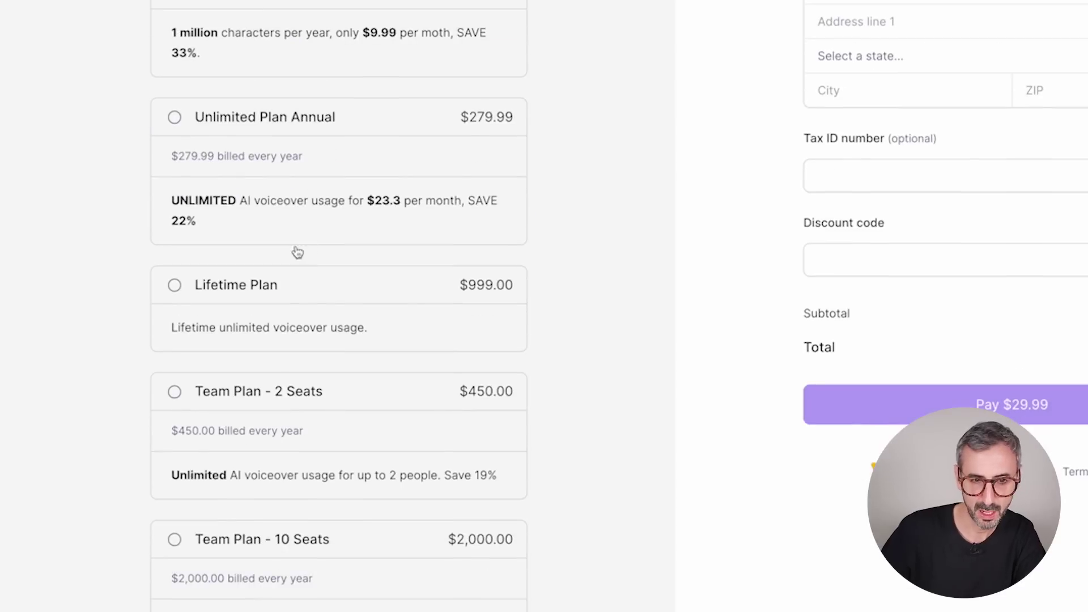
scroll(274, 267, up, 6)
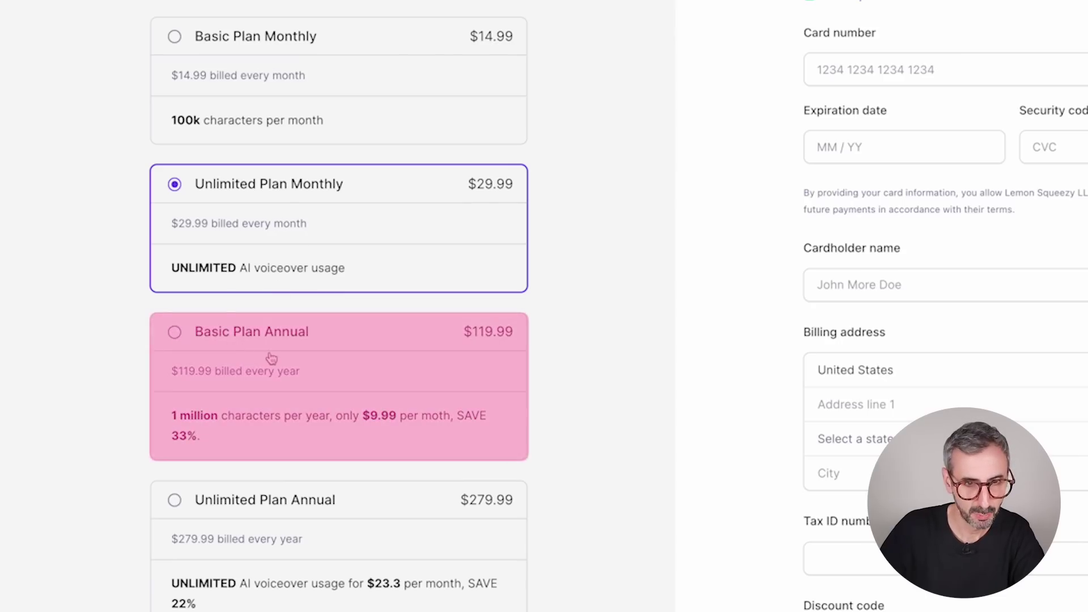
scroll(253, 439, down, 3)
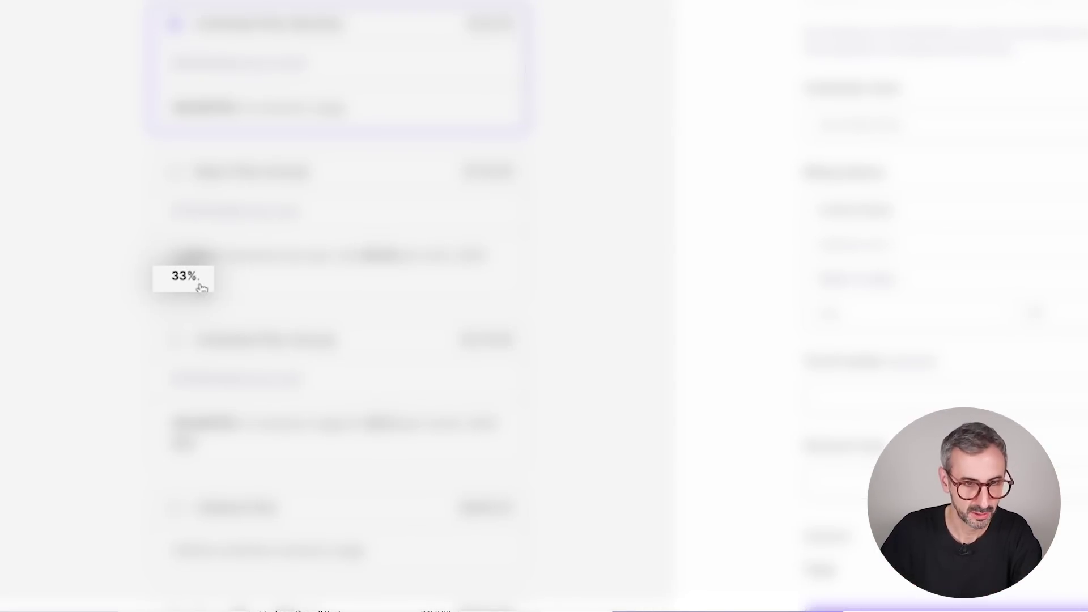
scroll(202, 287, up, 3)
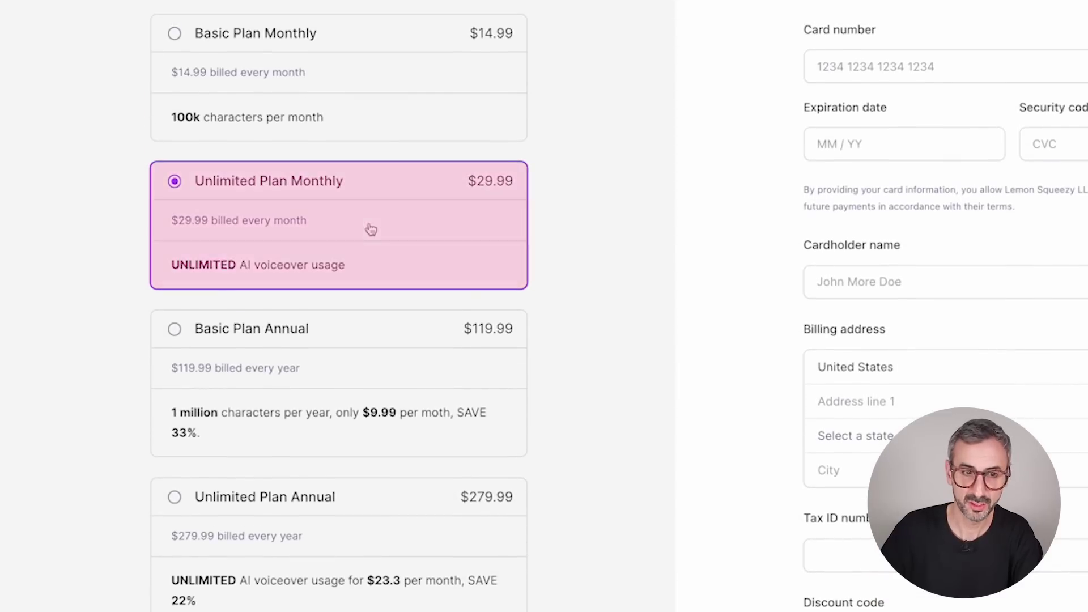
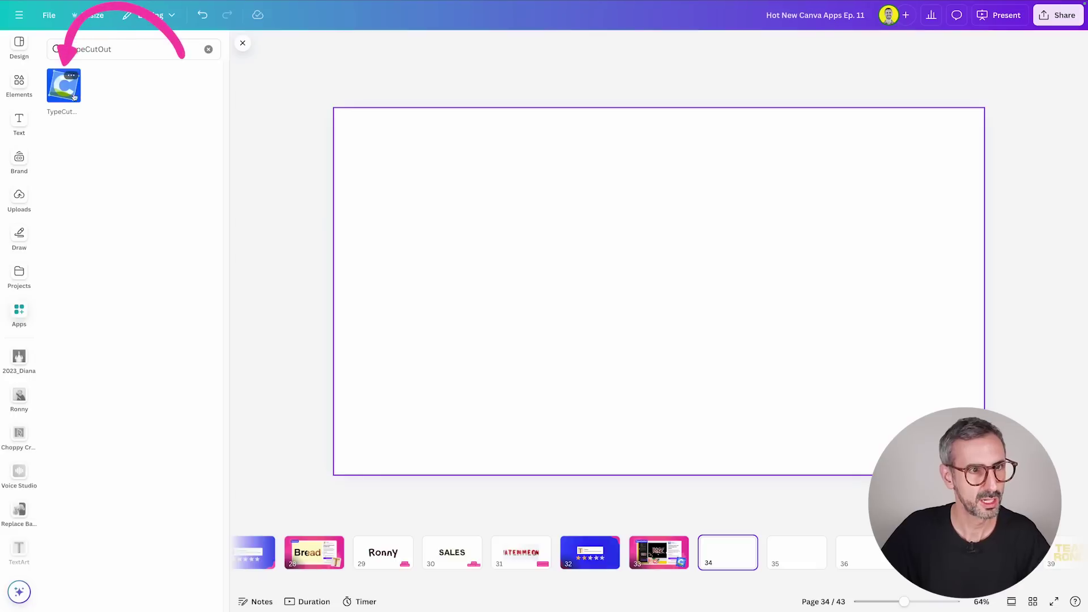
- Open the TypeCutOut app and replace its main text with TEAM on the first line and RONDI on the second
click(70, 94)
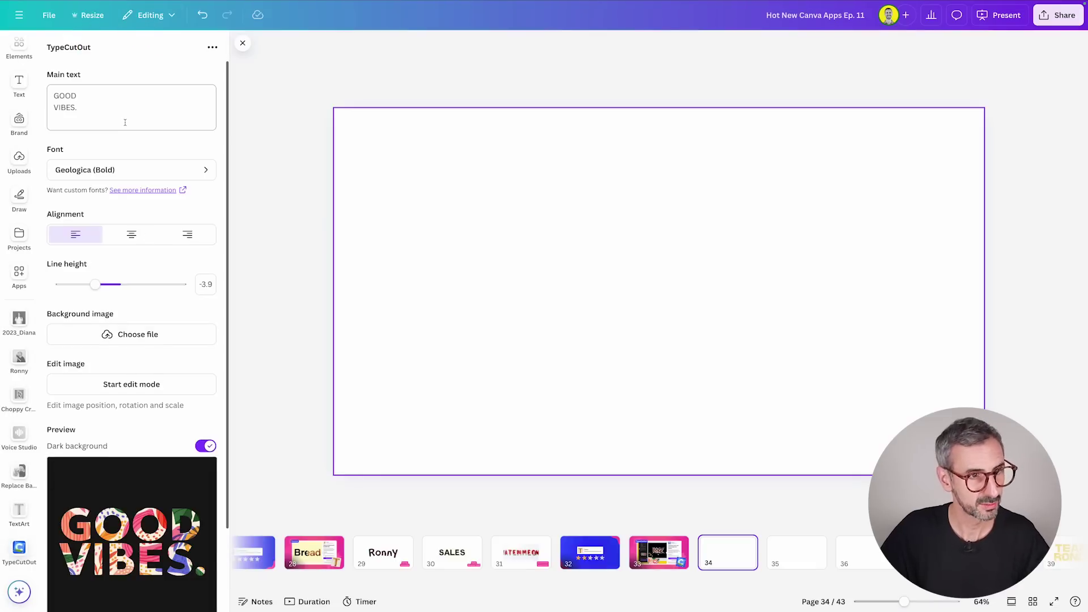
scroll(125, 226, down, 2)
scroll(120, 468, up, 2)
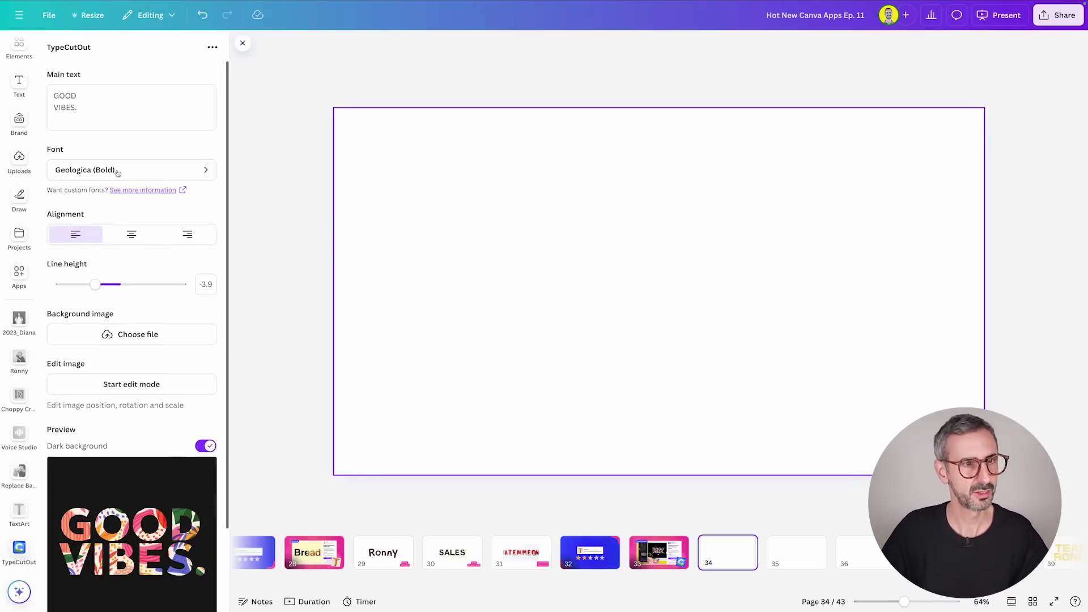
drag(78, 110, 48, 97)
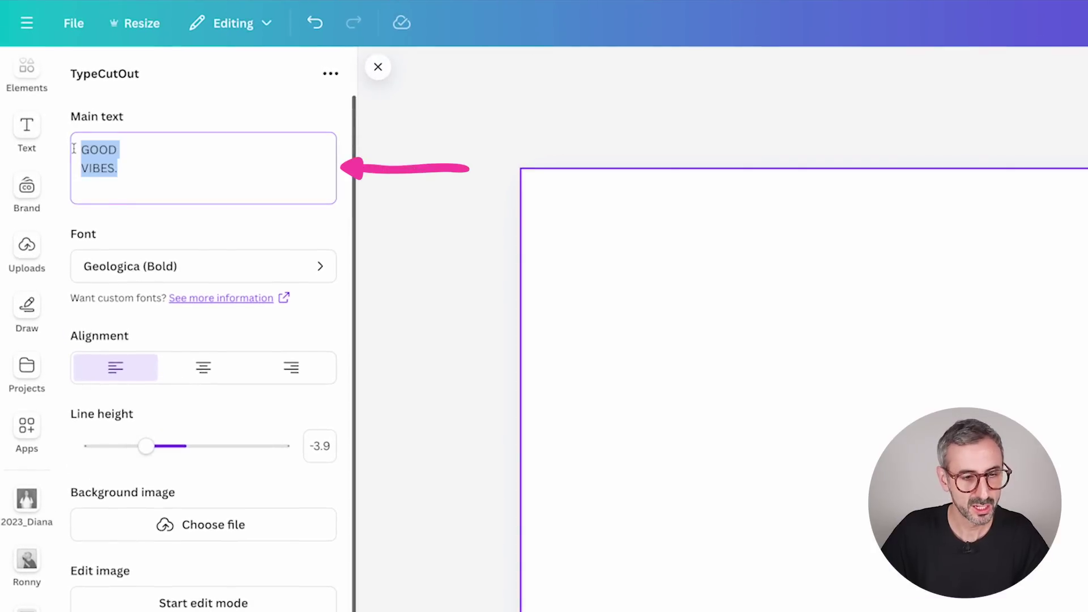
text(TEA)
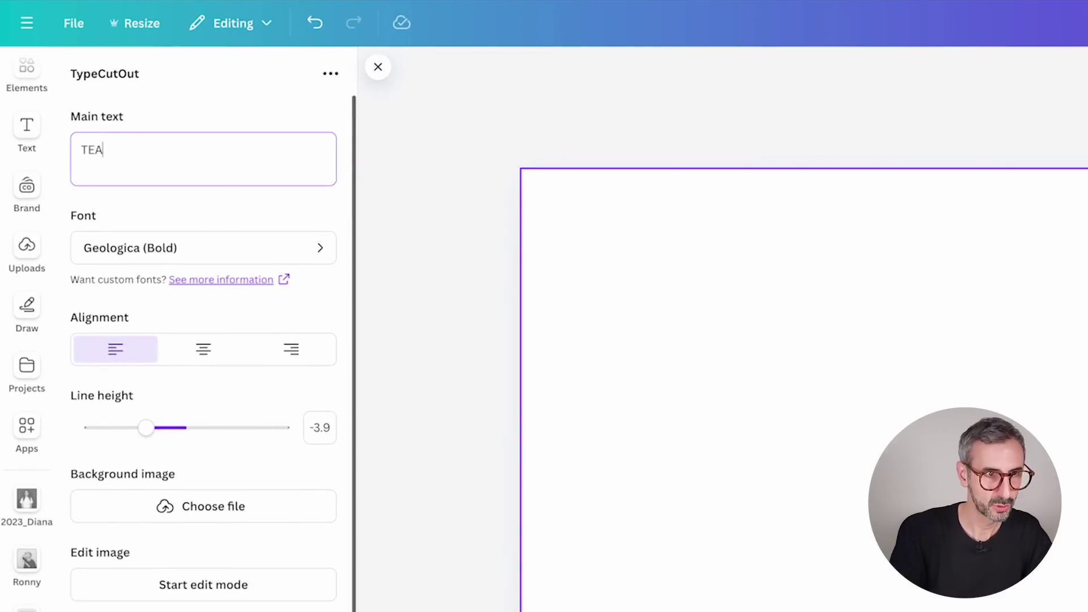
text(M)
key(Return)
text(RONDI)
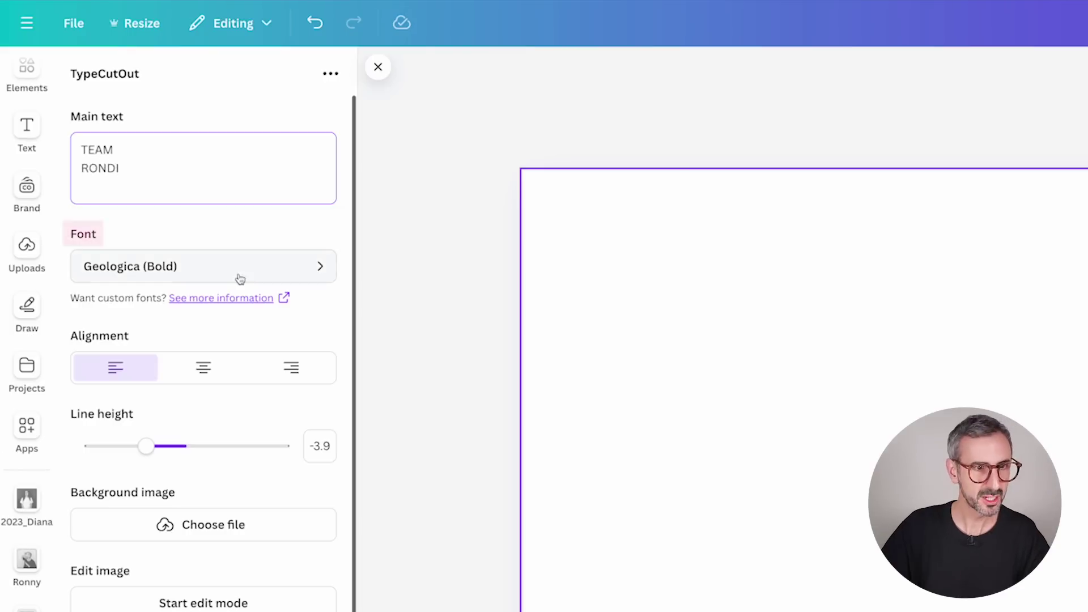
- Set the cutout text's font to Anton Regular and its alignment to centred
click(317, 271)
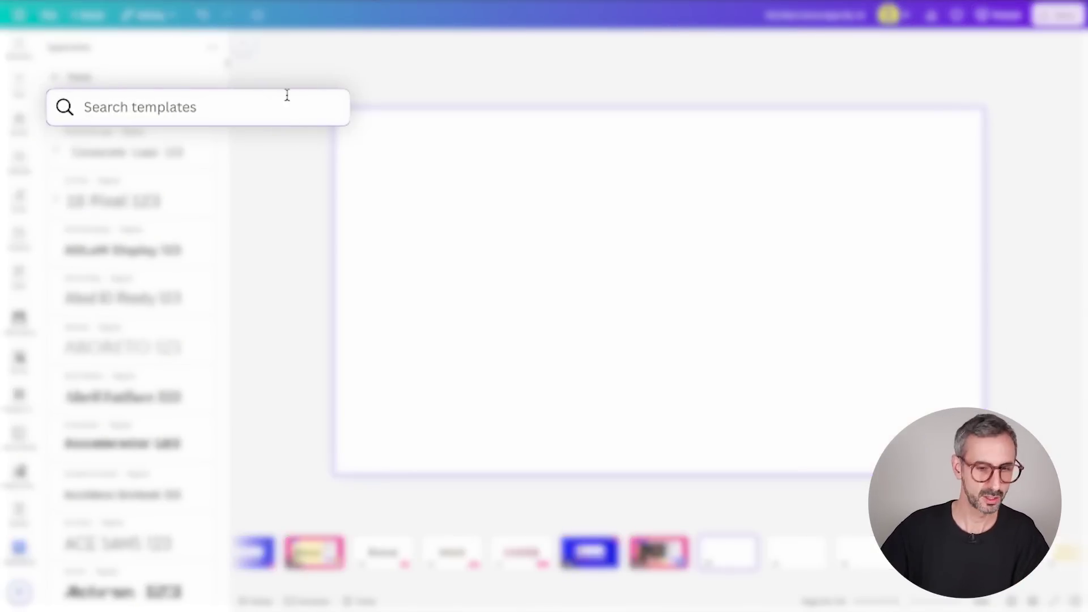
text(Anton)
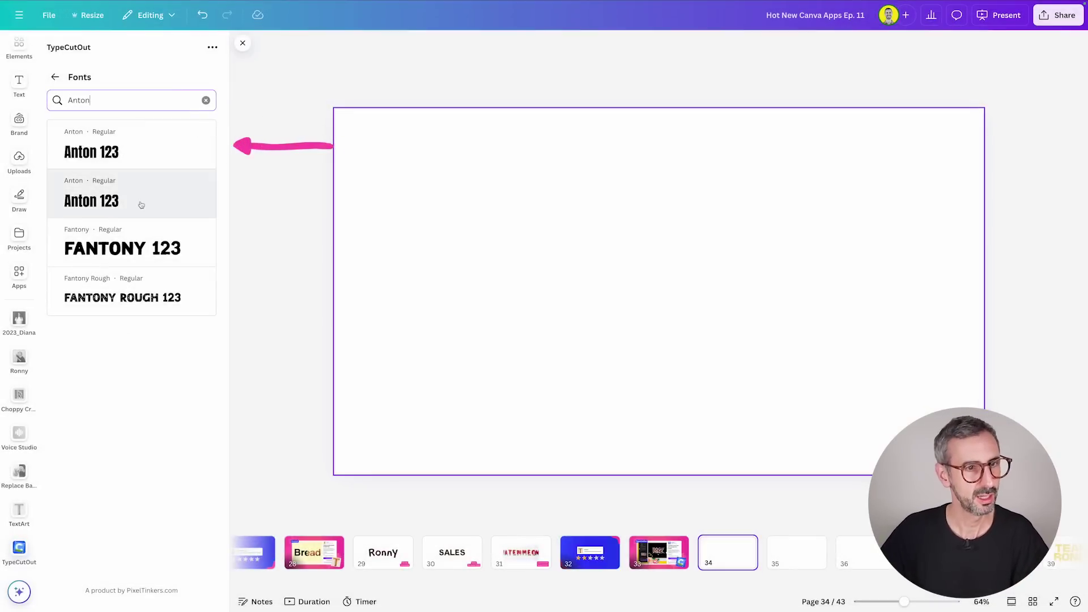
click(141, 149)
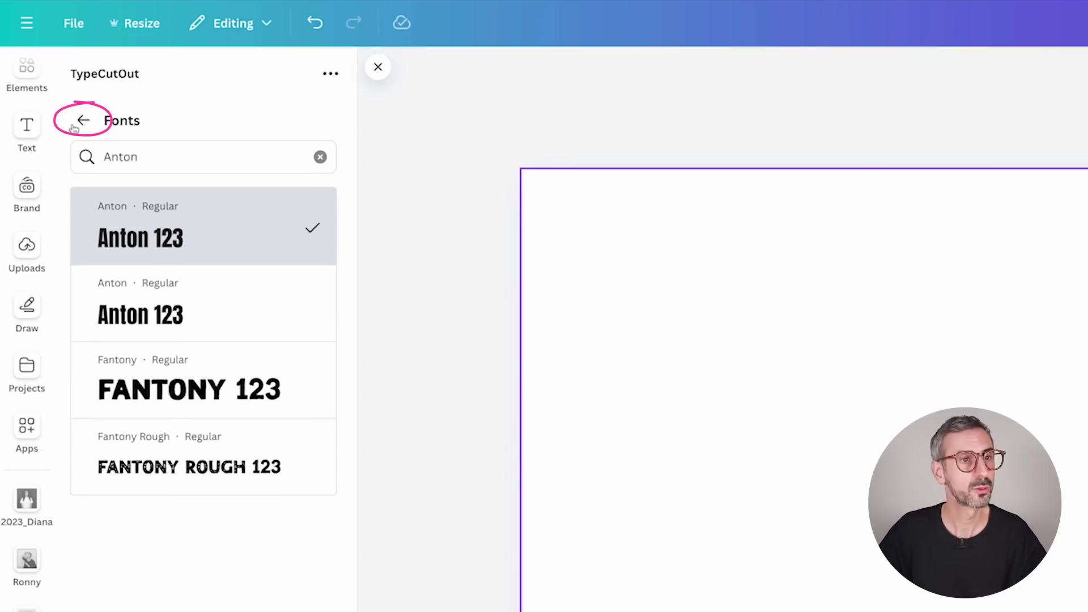
click(84, 121)
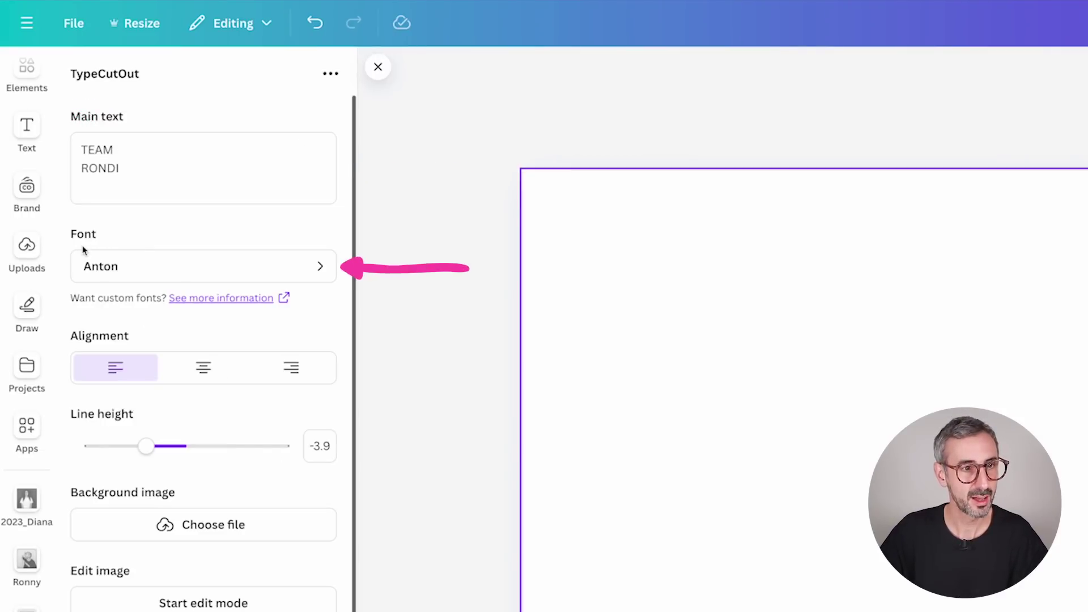
click(209, 371)
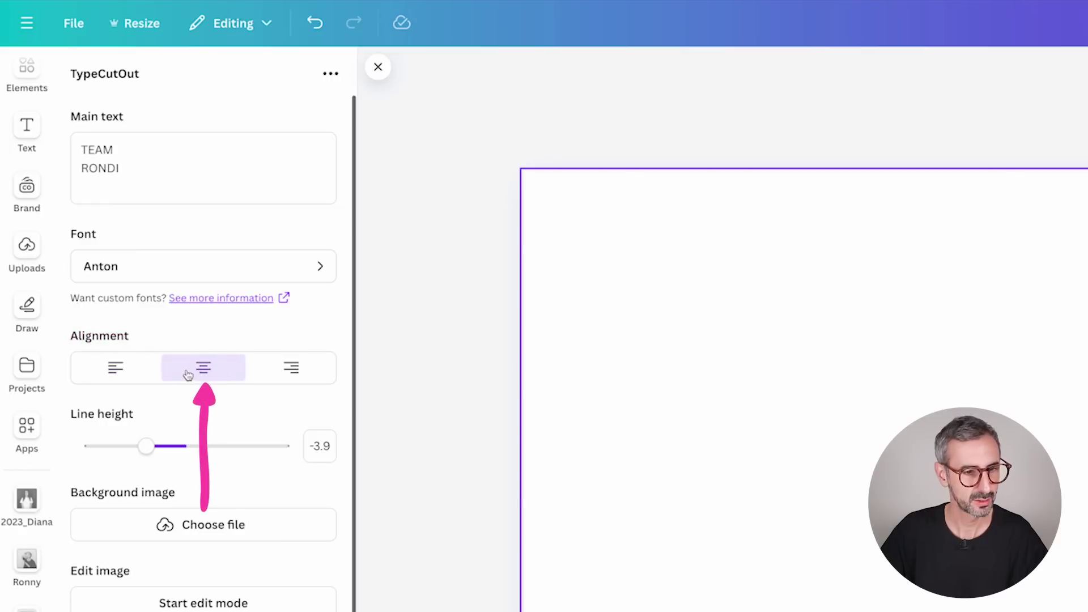
- Review the line height, background image and edit settings together with the TEAM RONDI cutout preview
scroll(184, 369, down, 2)
mouse_move(145, 383)
mouse_down()
mouse_move(157, 384)
mouse_move(127, 384)
mouse_move(147, 375)
mouse_up()
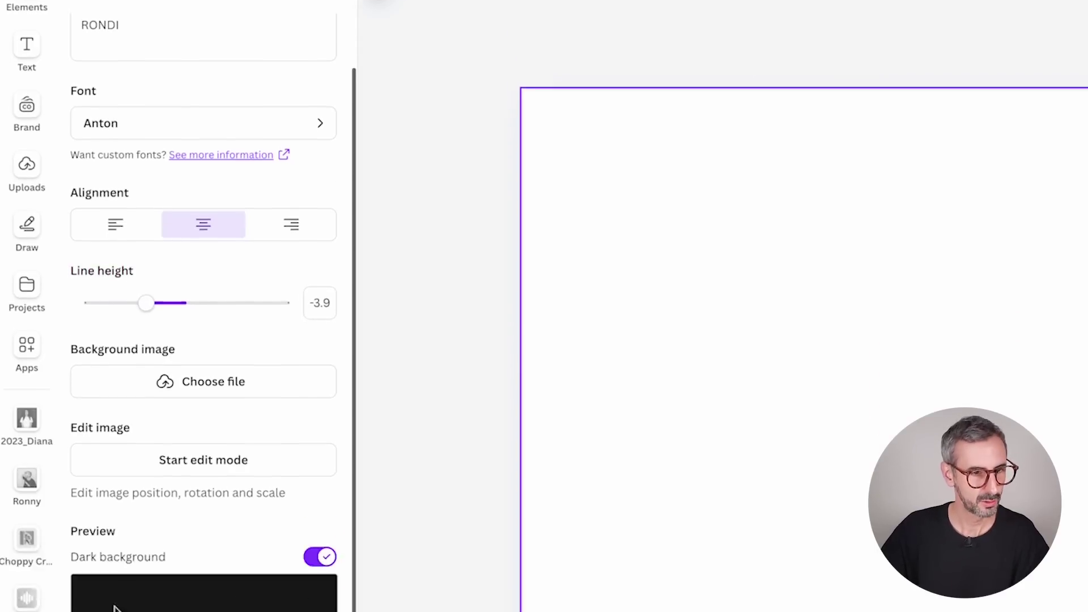
scroll(268, 549, down, 1)
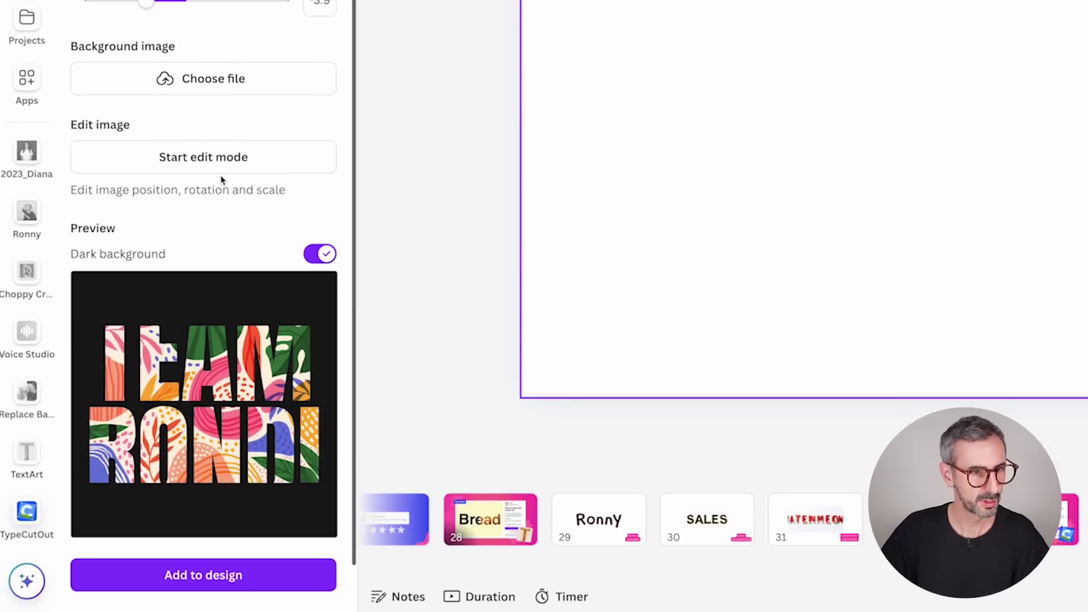
scroll(195, 34, up, 3)
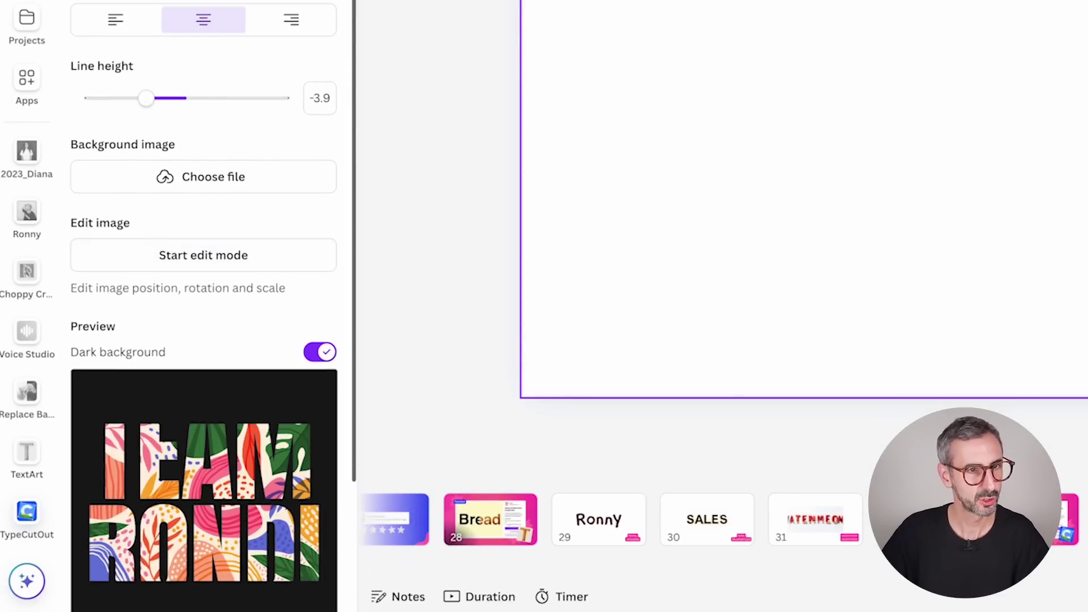
scroll(249, 233, down, 3)
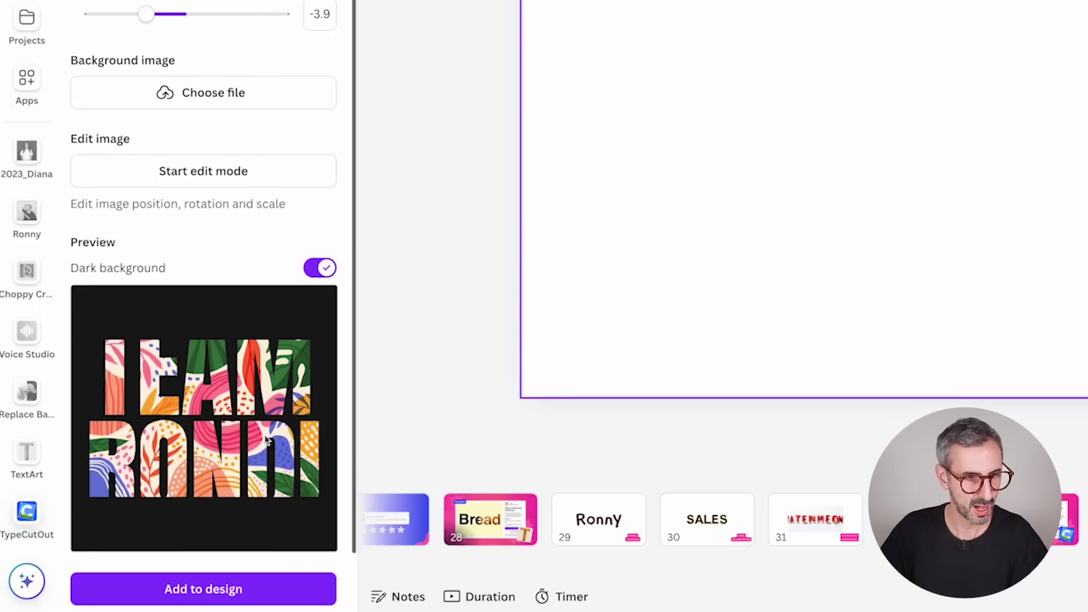
scroll(269, 396, down, 2)
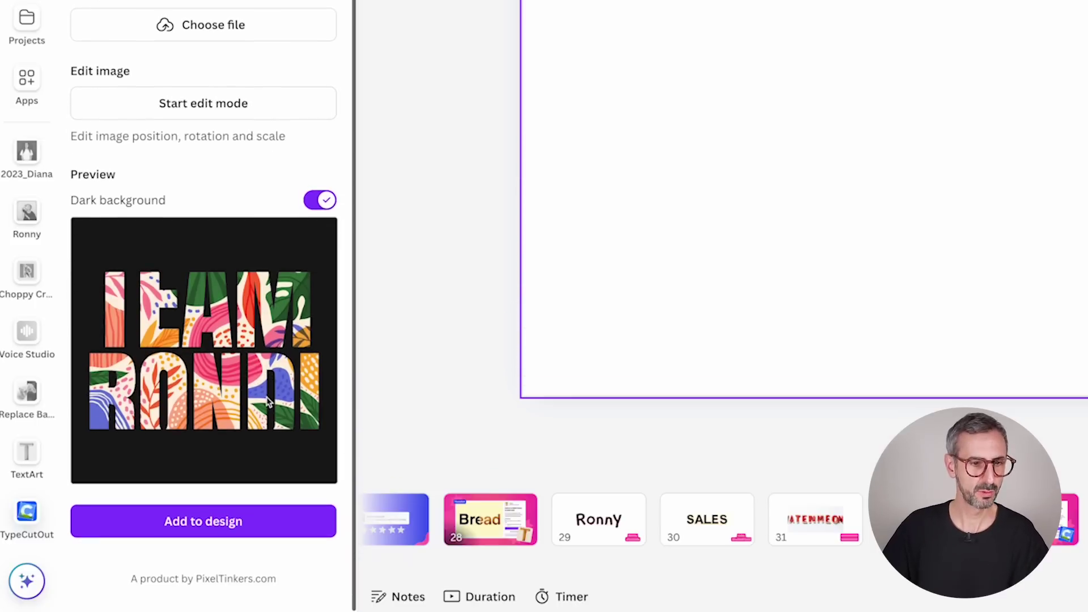
scroll(170, 227, up, 4)
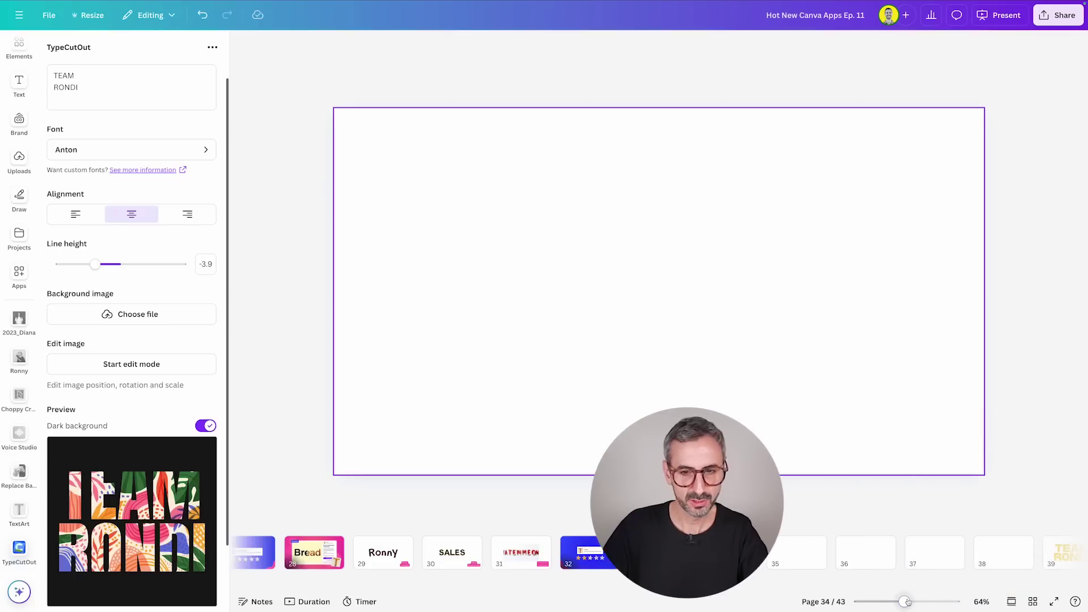
- Open page 40 with the TYPING... ANIMATION thumbnail and duplicate the page
click(907, 602)
scroll(932, 558, right, 5)
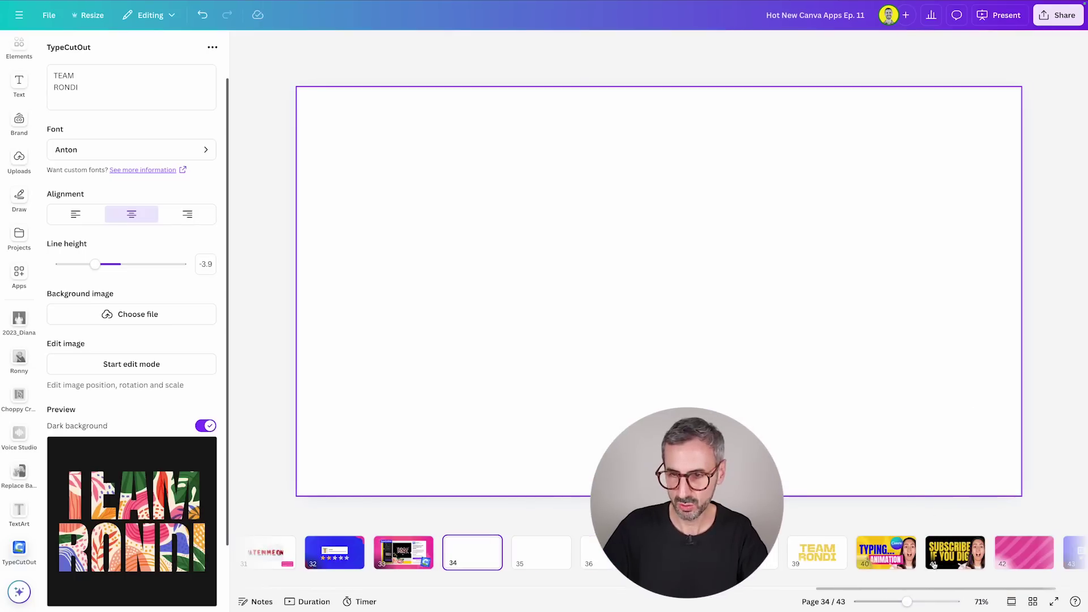
click(886, 552)
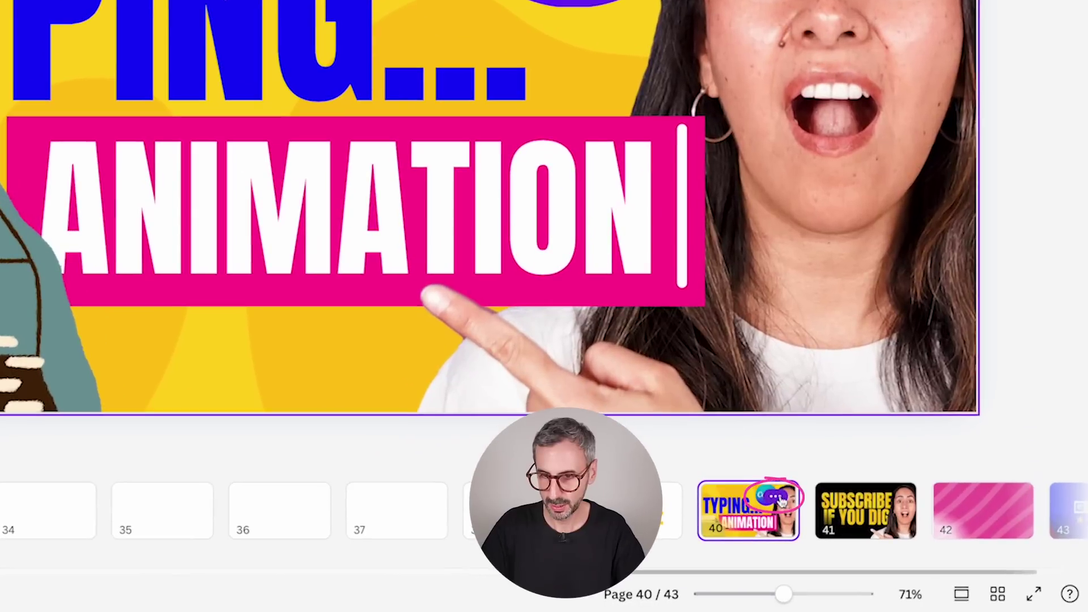
click(901, 545)
click(851, 139)
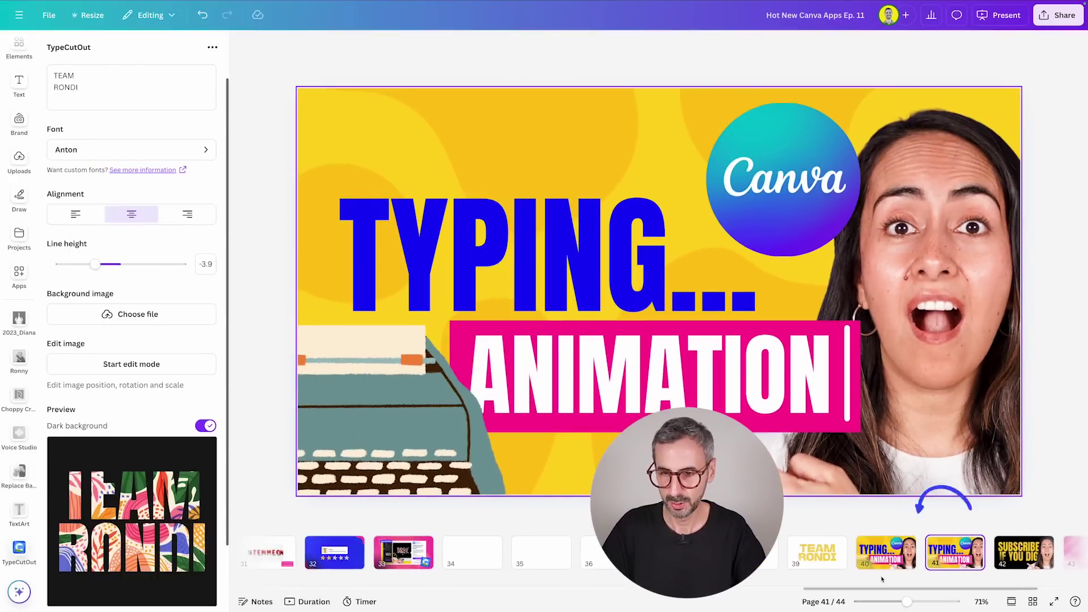
- Delete the texts, Canva logo, pink box, white cursor bar, woman and typewriter from page 40, keeping only the yellow patterned background
click(254, 15)
key(Delete)
click(783, 179)
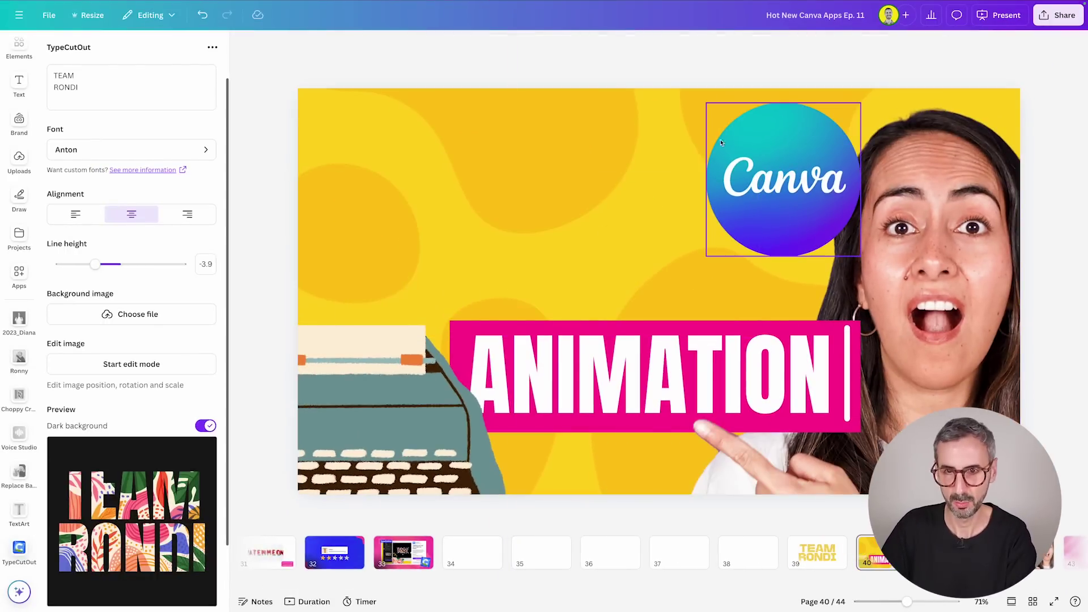
key(Delete)
click(703, 402)
key(Delete)
key(Delete)
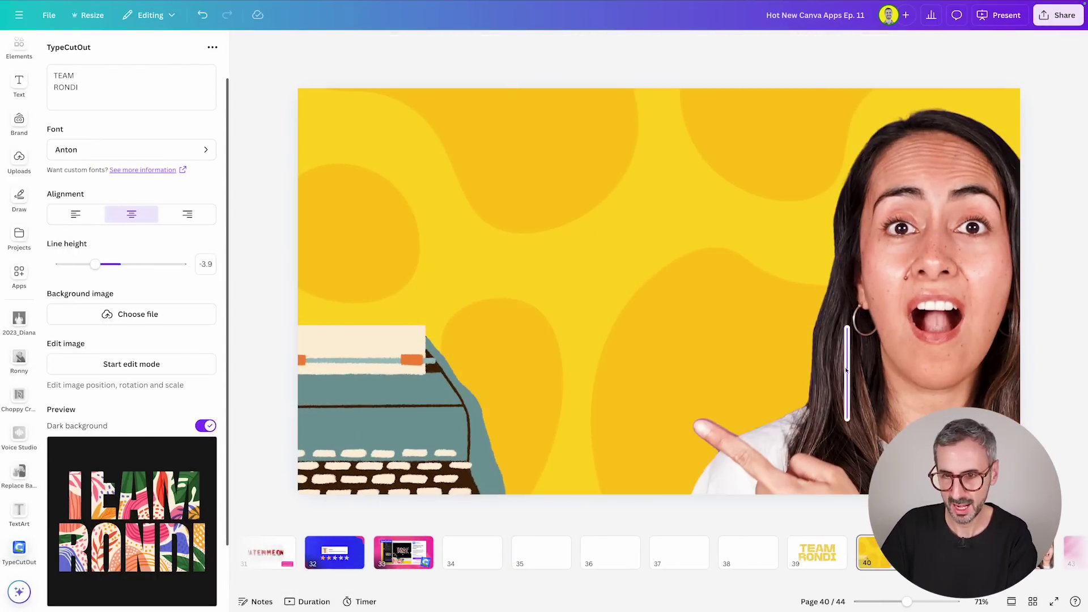
click(848, 371)
key(Delete)
click(442, 425)
key(Delete)
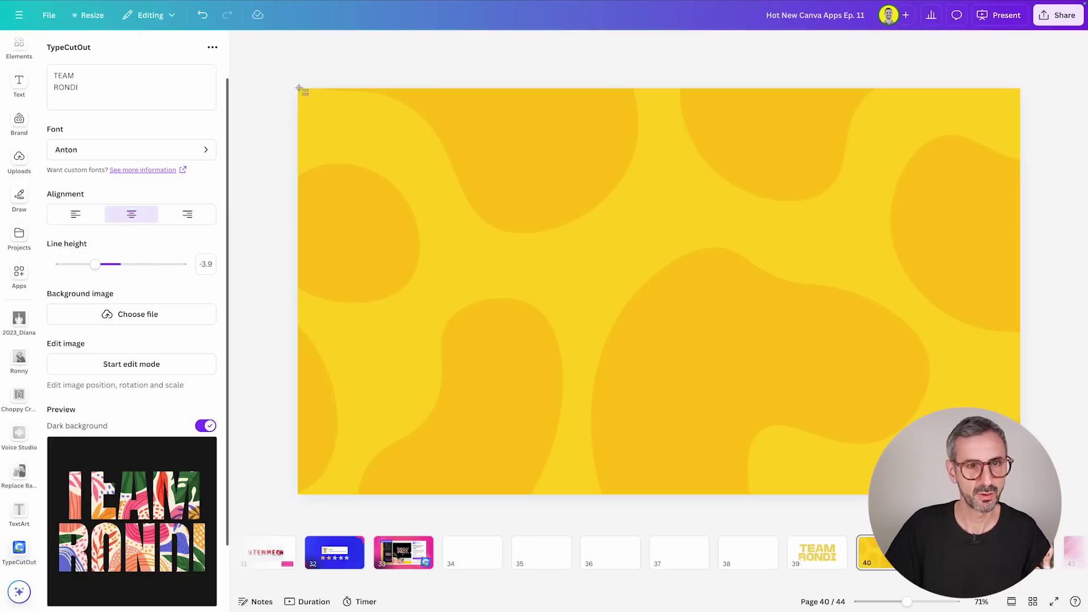
- Capture the yellow patterned page as a screenshot and upload Screenshot 2024-08-23 at 12.09.42 PM as the cutout's background image
drag(299, 88, 1018, 493)
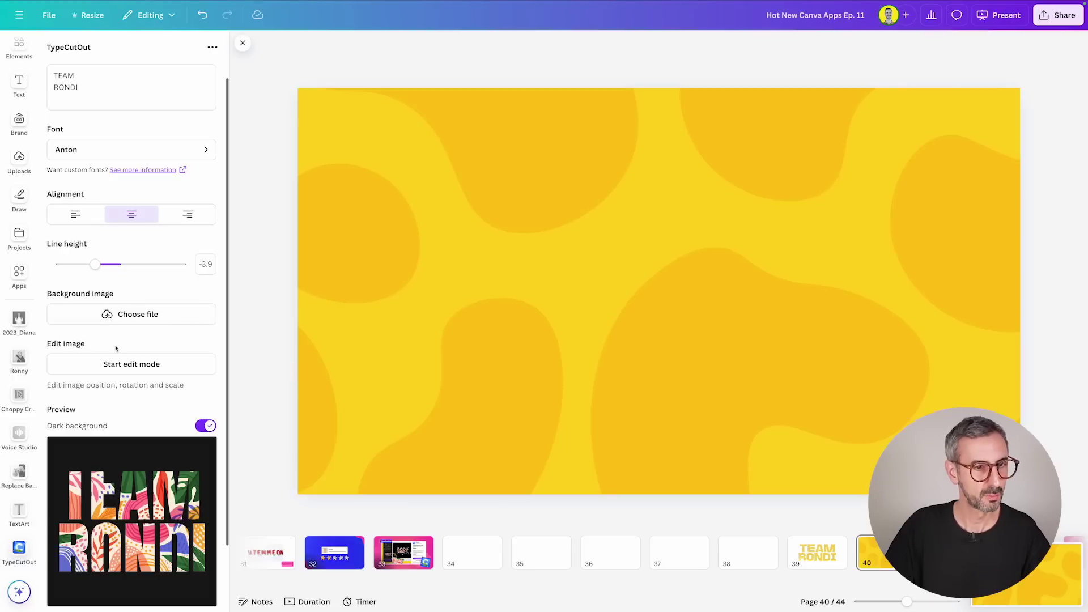
click(139, 315)
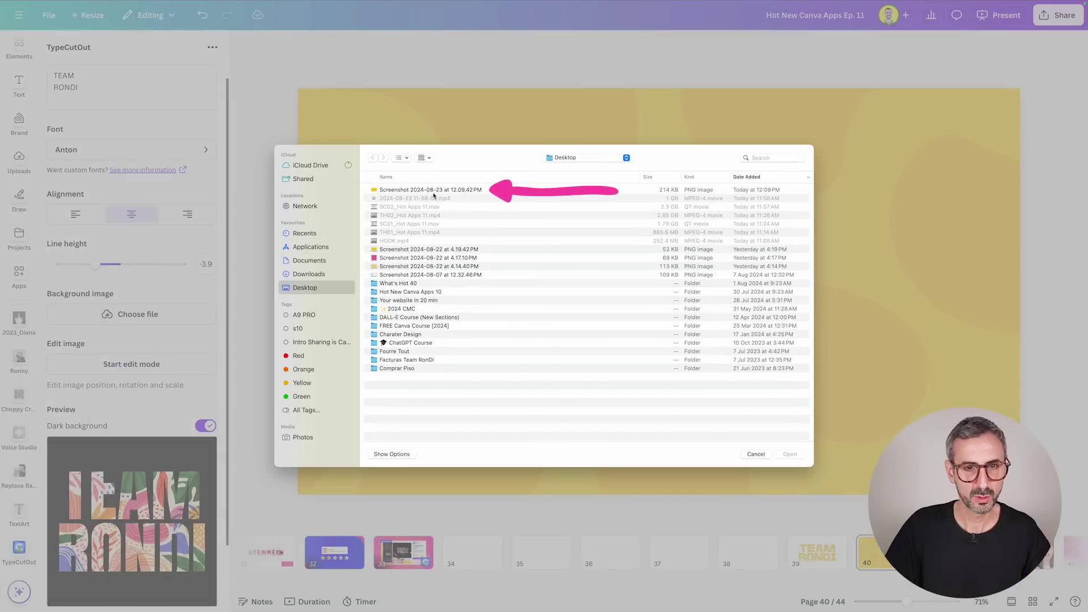
click(430, 191)
click(789, 454)
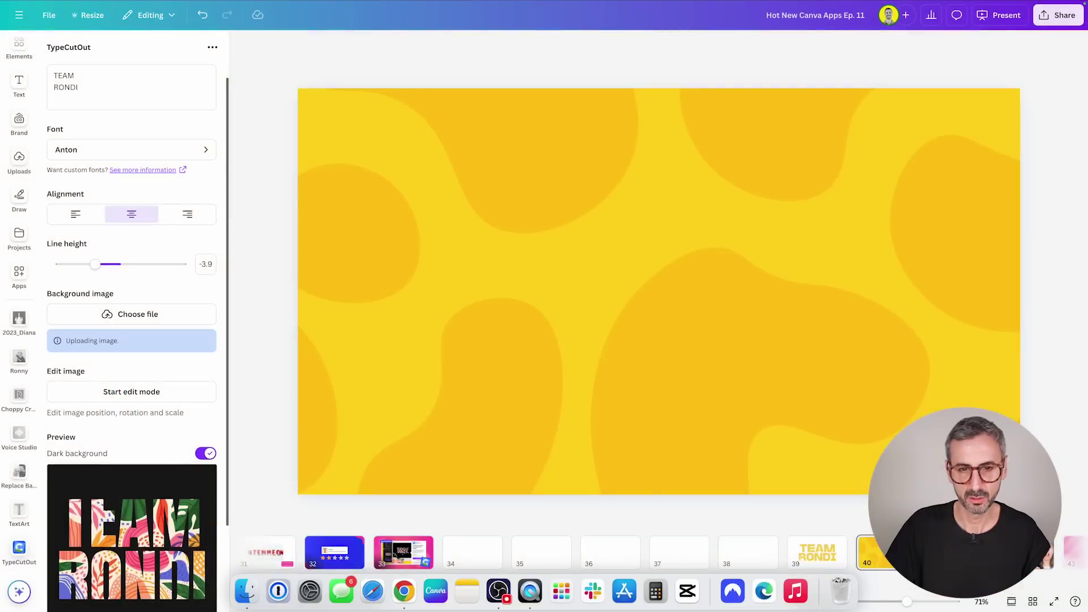
- Return to blank page 34 and toggle the cutout preview's dark background off and on again
click(472, 552)
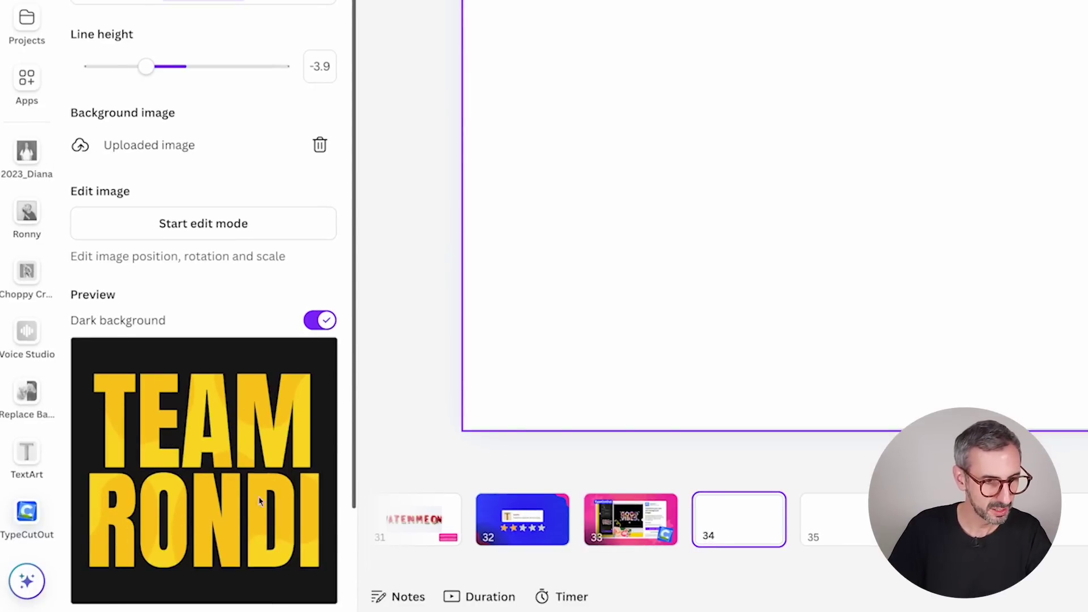
click(315, 321)
click(326, 324)
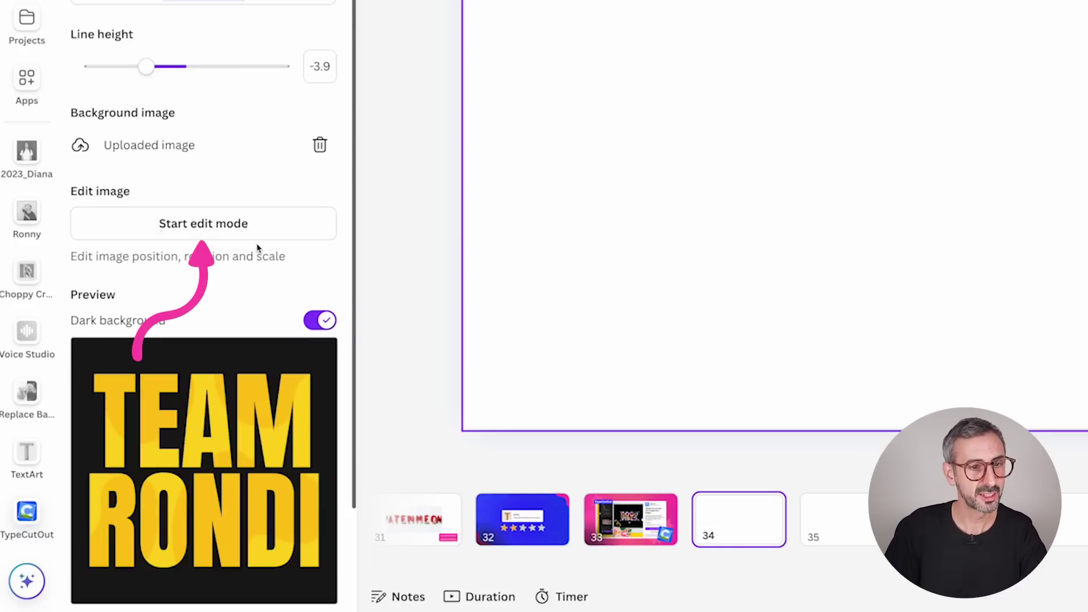
- Scale the background image to 0.187, reposition it behind the TEAM RONDI lettering, and finish the image edit
click(207, 221)
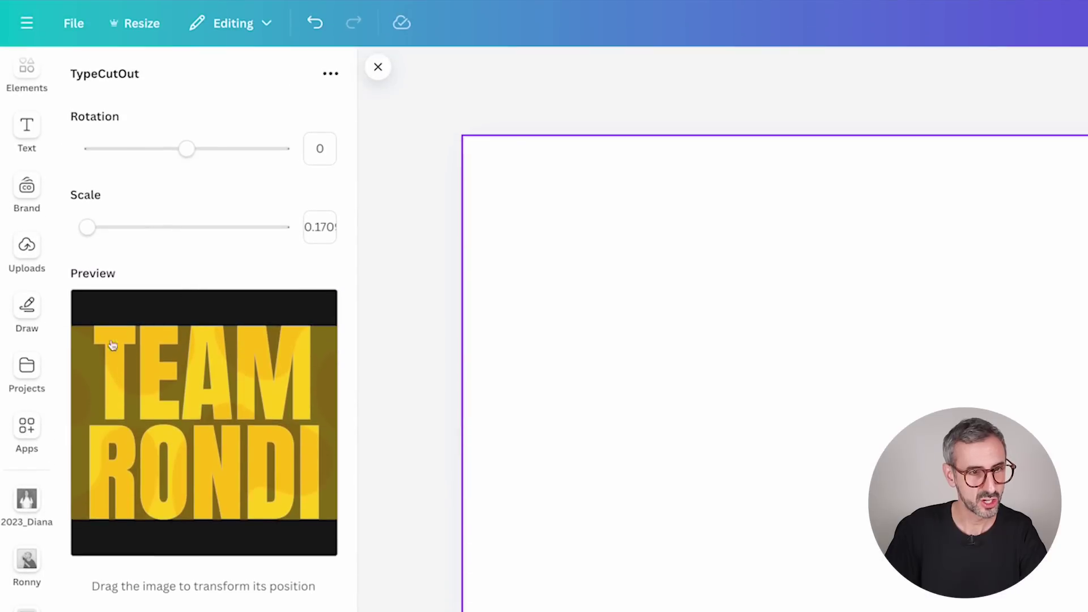
drag(112, 345, 154, 407)
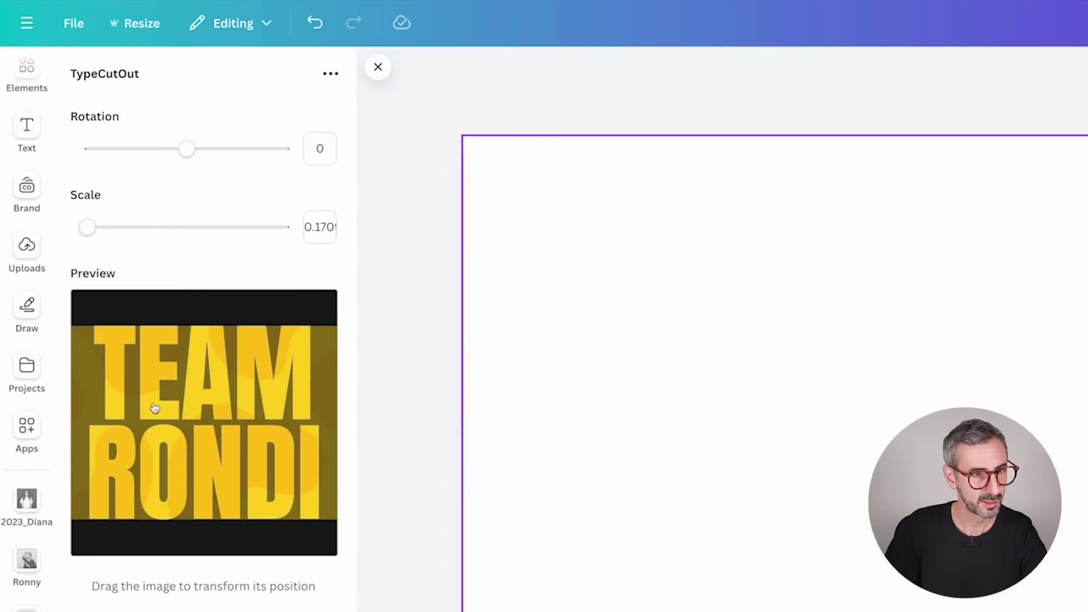
mouse_move(303, 462)
mouse_down()
mouse_move(294, 478)
mouse_move(301, 451)
mouse_up()
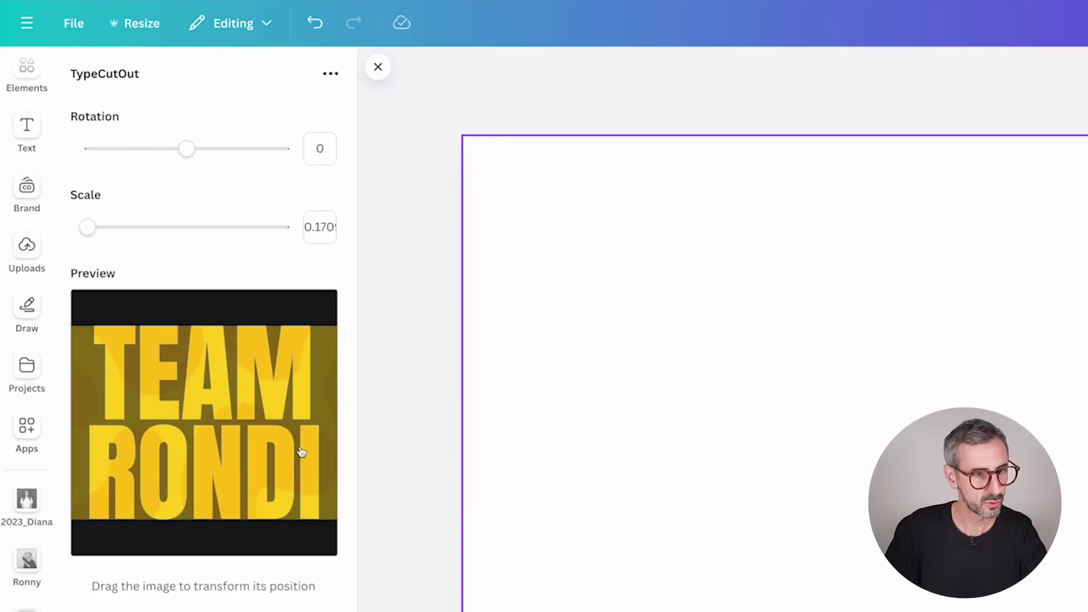
drag(86, 228, 88, 250)
drag(230, 409, 227, 403)
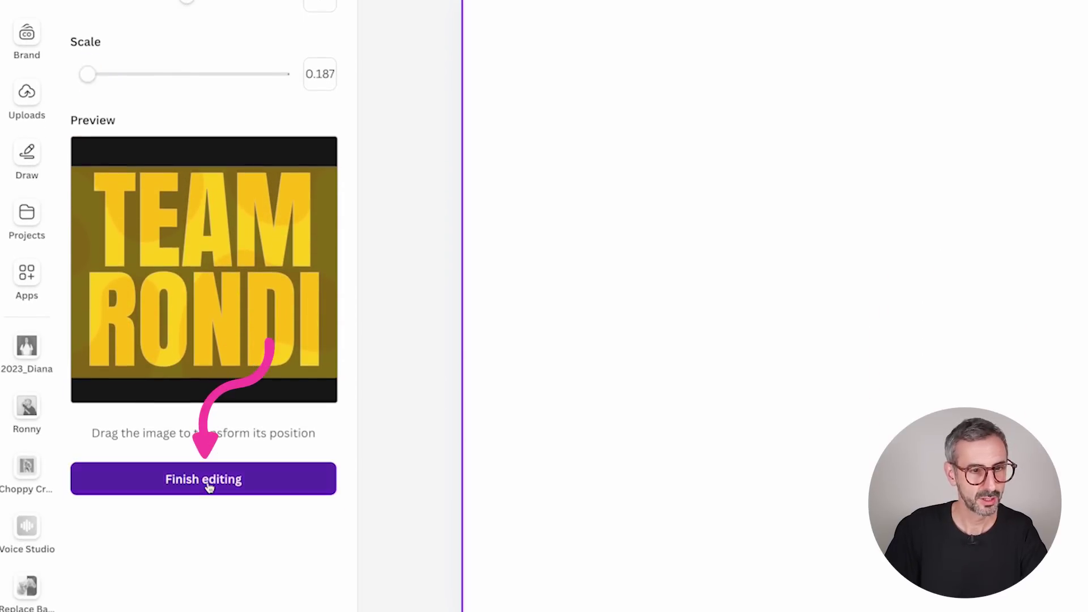
click(207, 482)
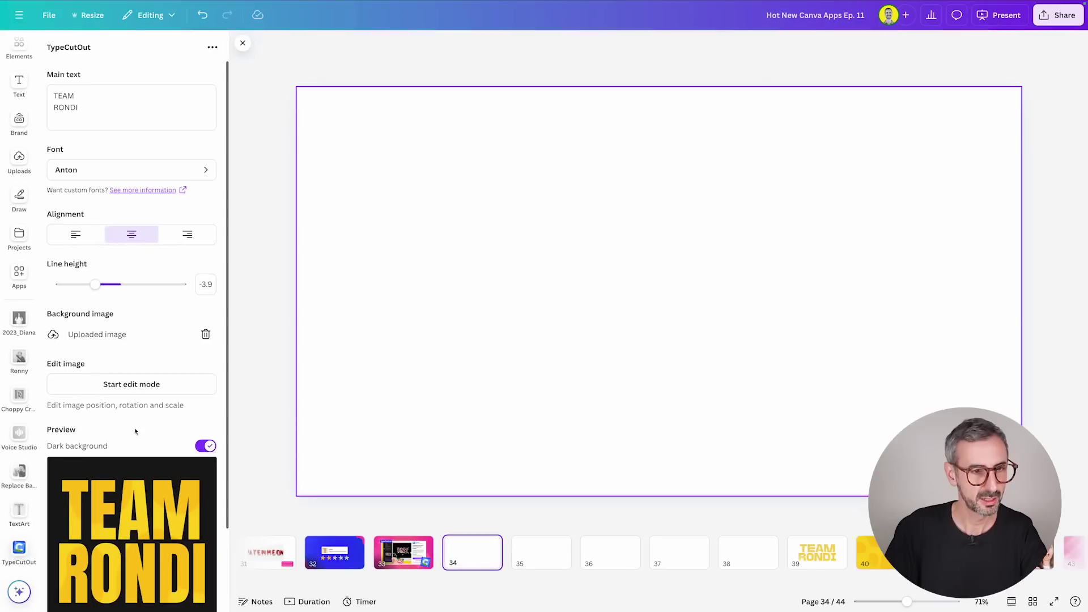
- Add the yellow TEAM RONDI cutout to page 34, then enlarge it and move it near the page's centre
scroll(135, 431, down, 2)
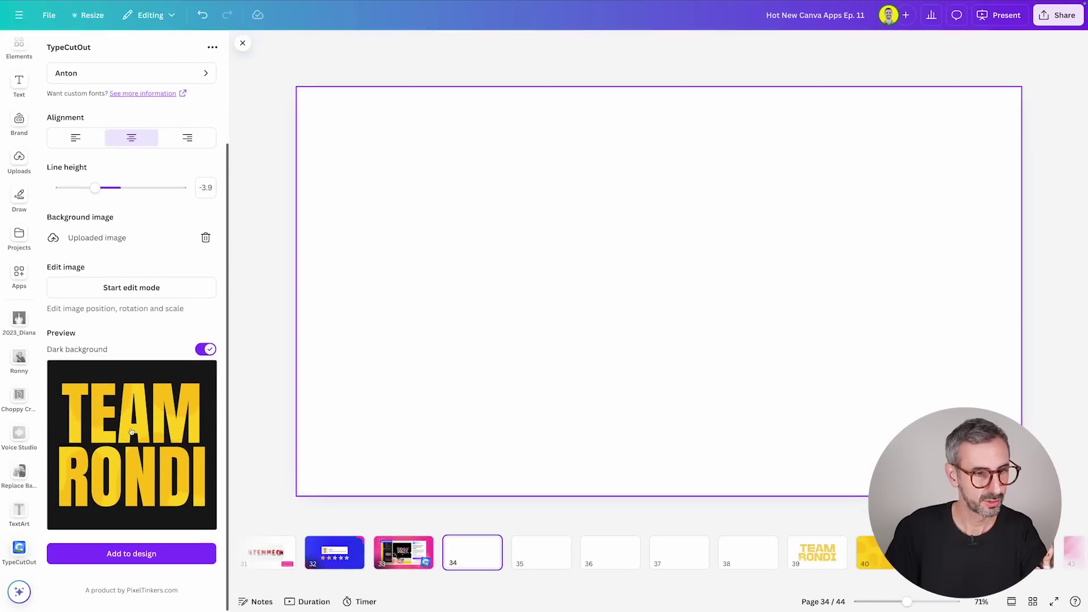
click(126, 561)
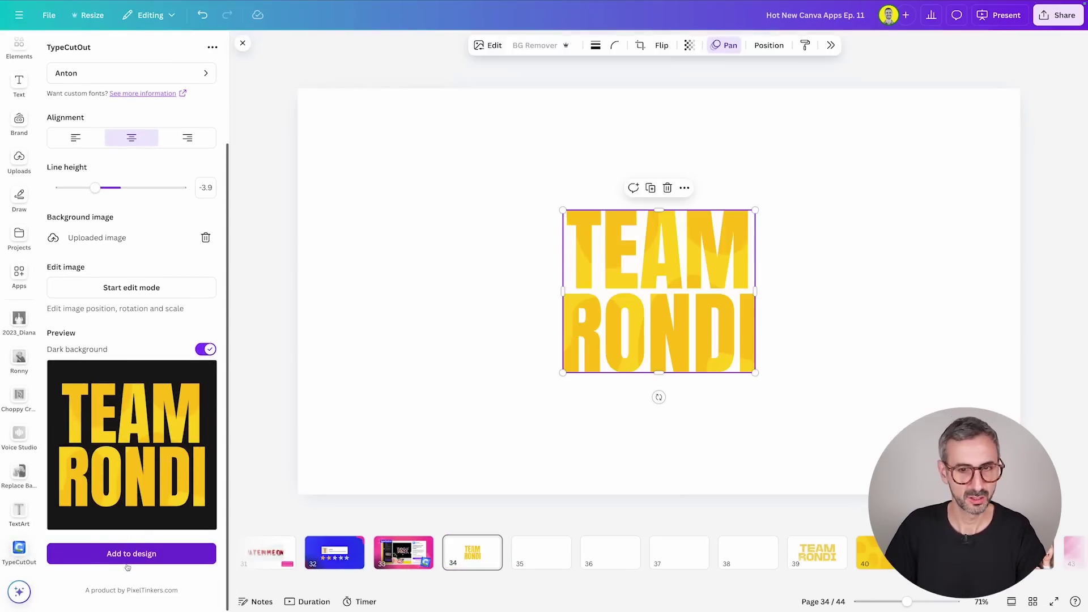
drag(563, 372, 471, 445)
drag(621, 376, 662, 344)
drag(521, 406, 478, 447)
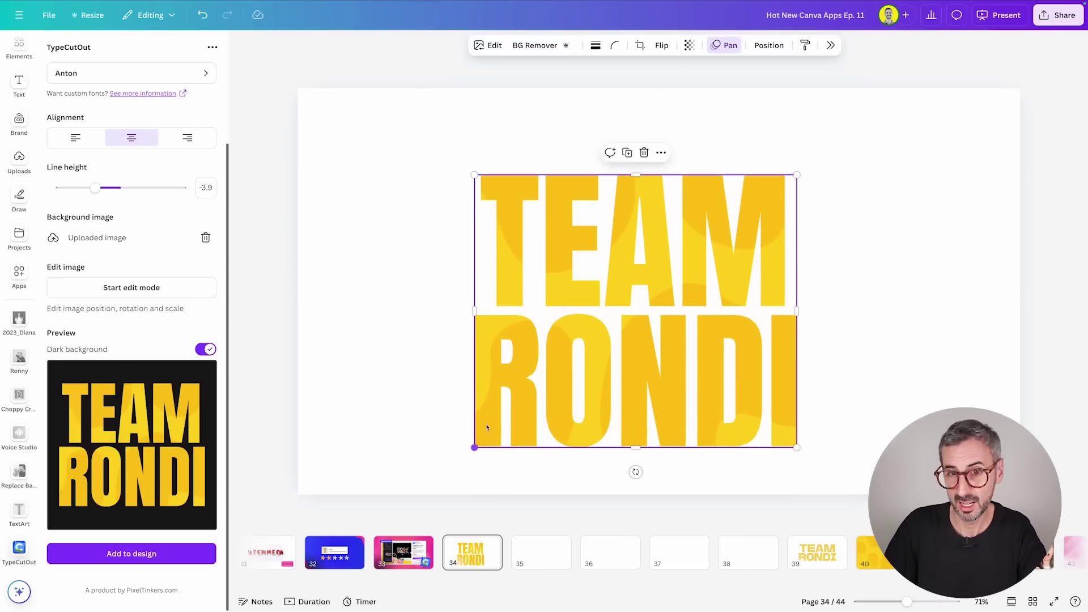
- Move the TEAM RONDI cutout to the centre of page 34, then view the thumbnail design on page 41 and return
drag(643, 373, 671, 353)
click(651, 407)
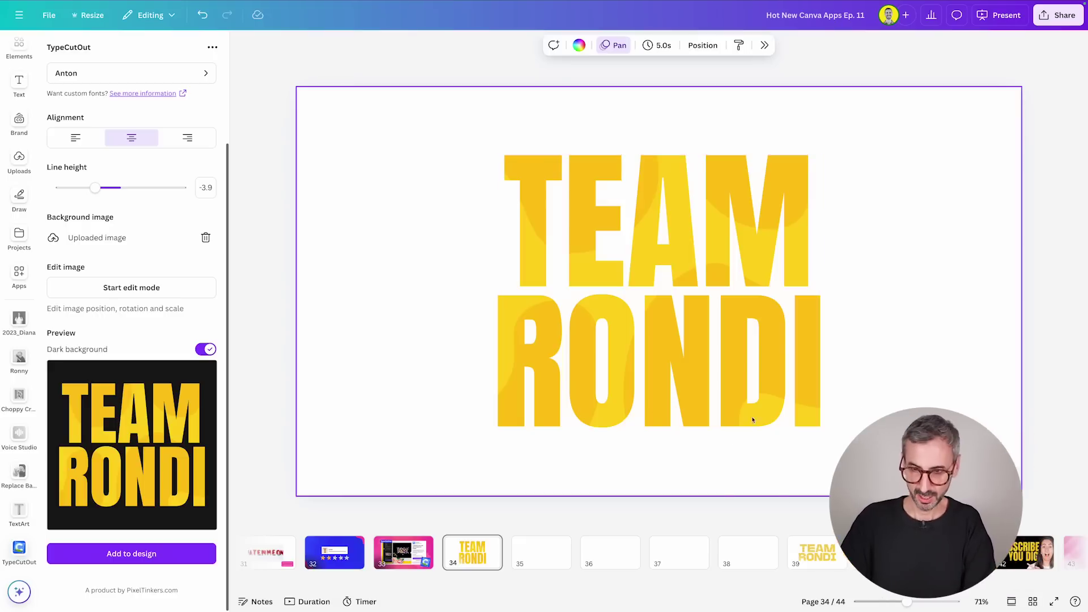
click(957, 553)
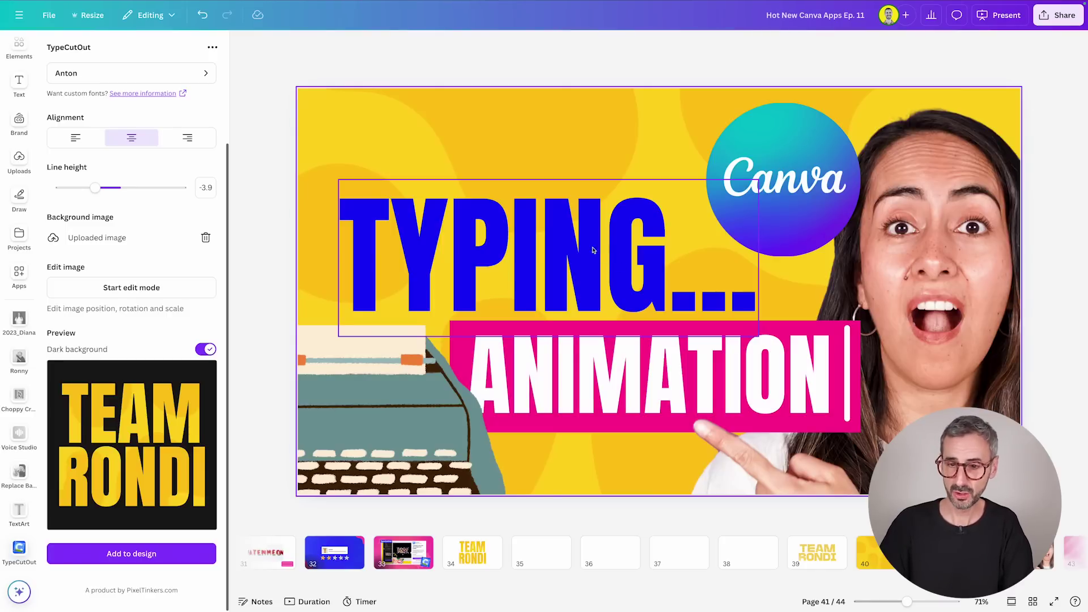
click(472, 553)
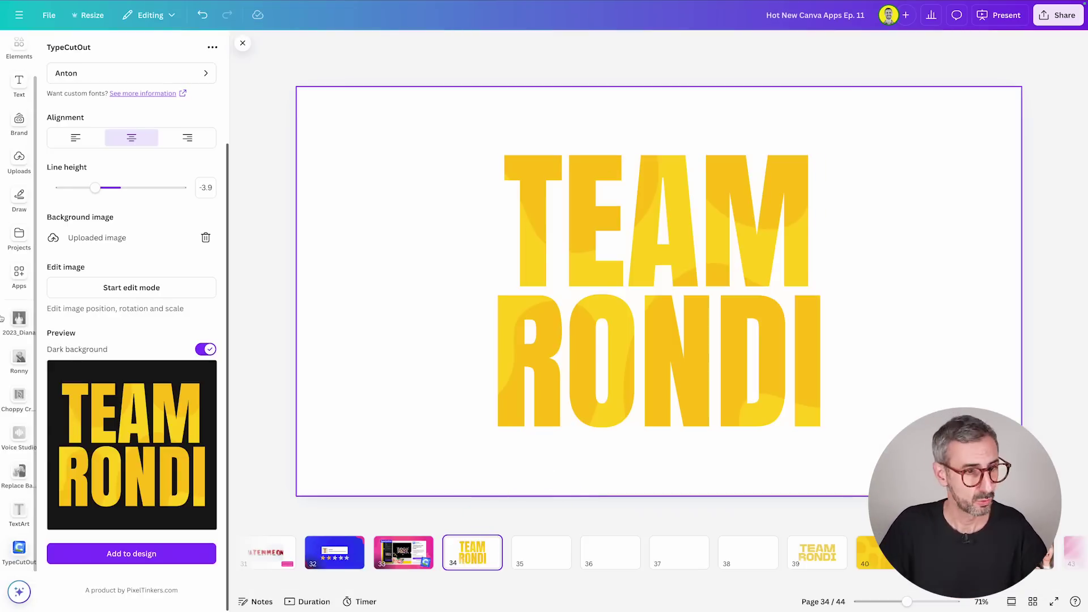
- Open the projects library and switch its content source to Shared with you
click(12, 241)
click(120, 106)
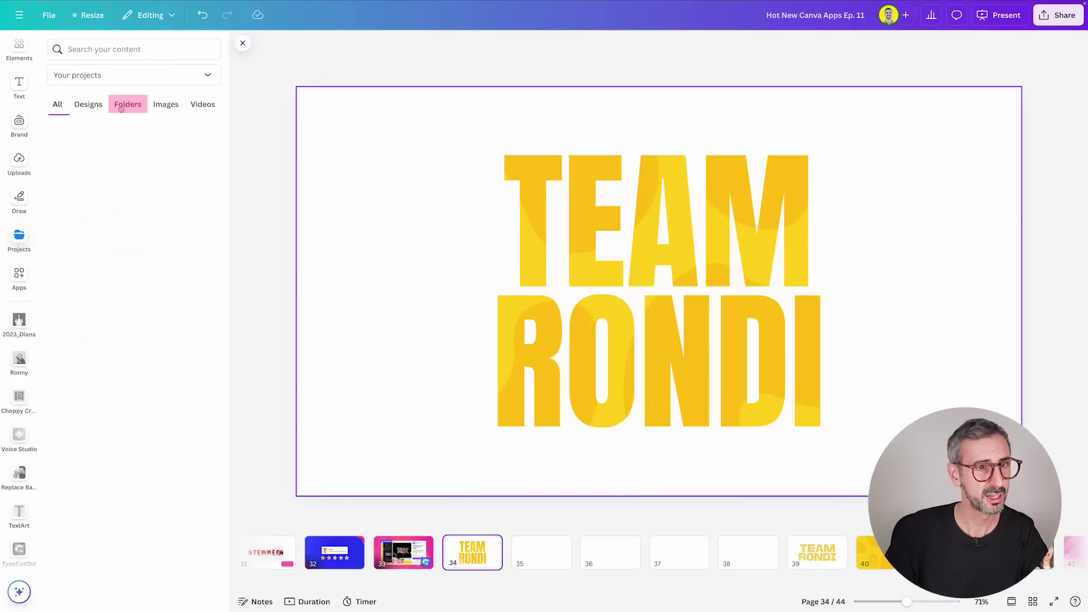
click(88, 104)
click(91, 75)
click(85, 146)
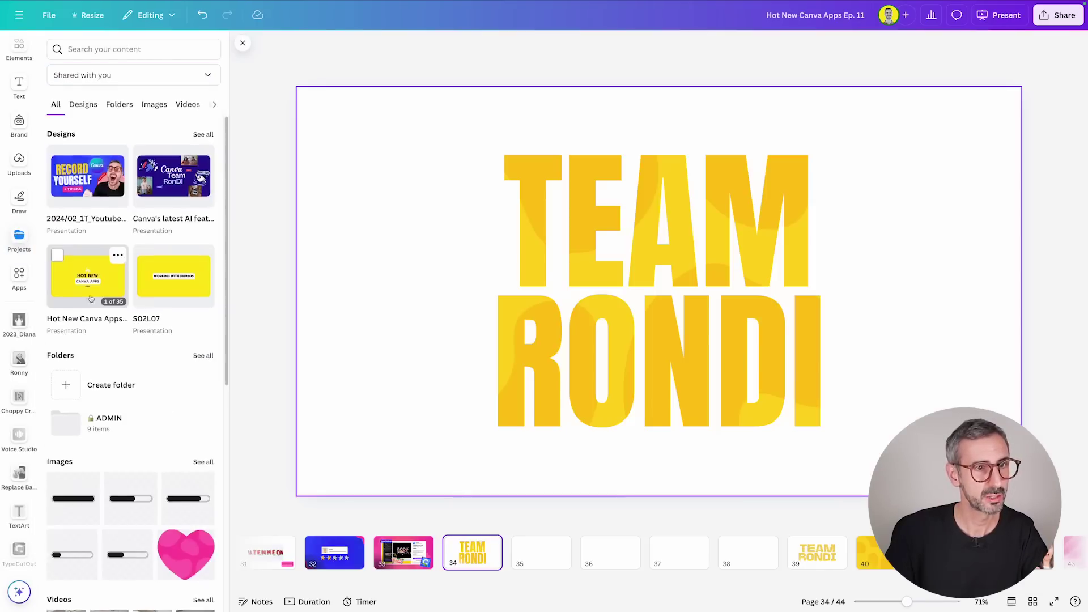
- Browse the shared folders to TEAM RONDI, then Branding, and open its Patterns folder
scroll(91, 299, down, 3)
click(201, 224)
click(106, 218)
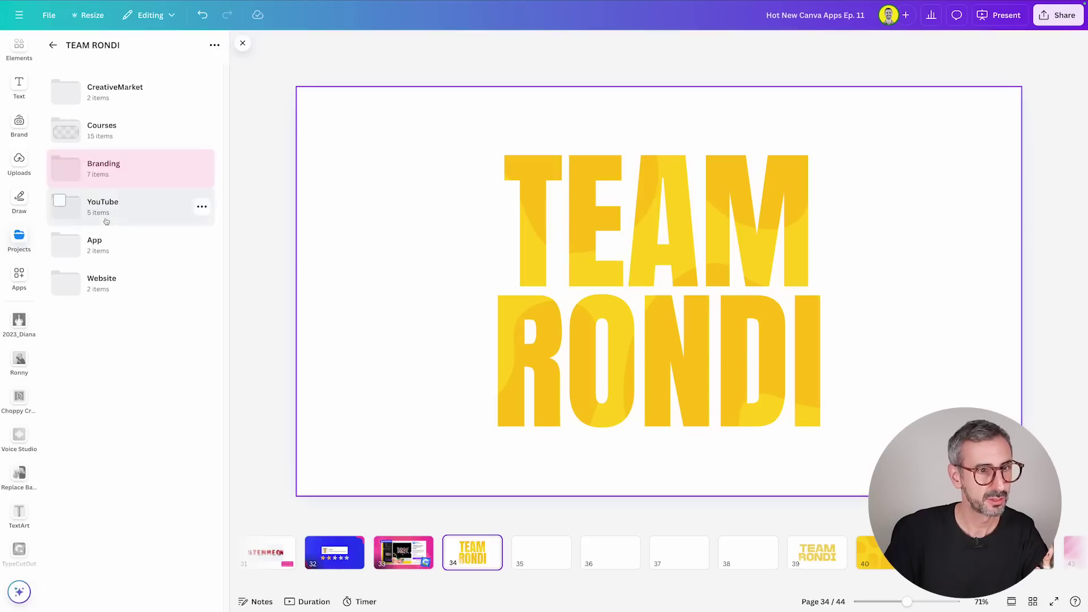
click(105, 167)
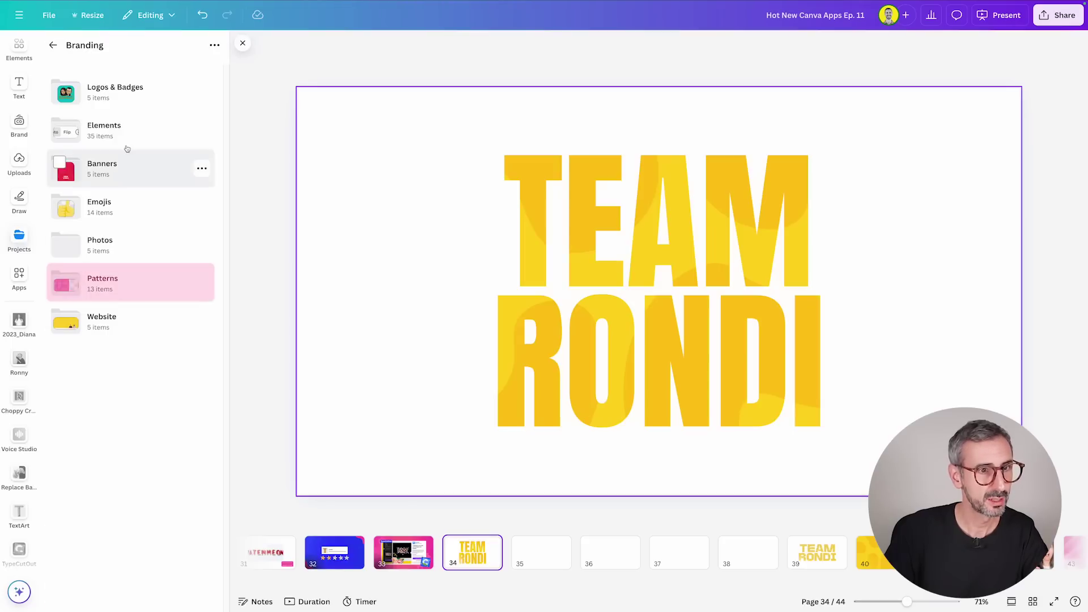
click(99, 279)
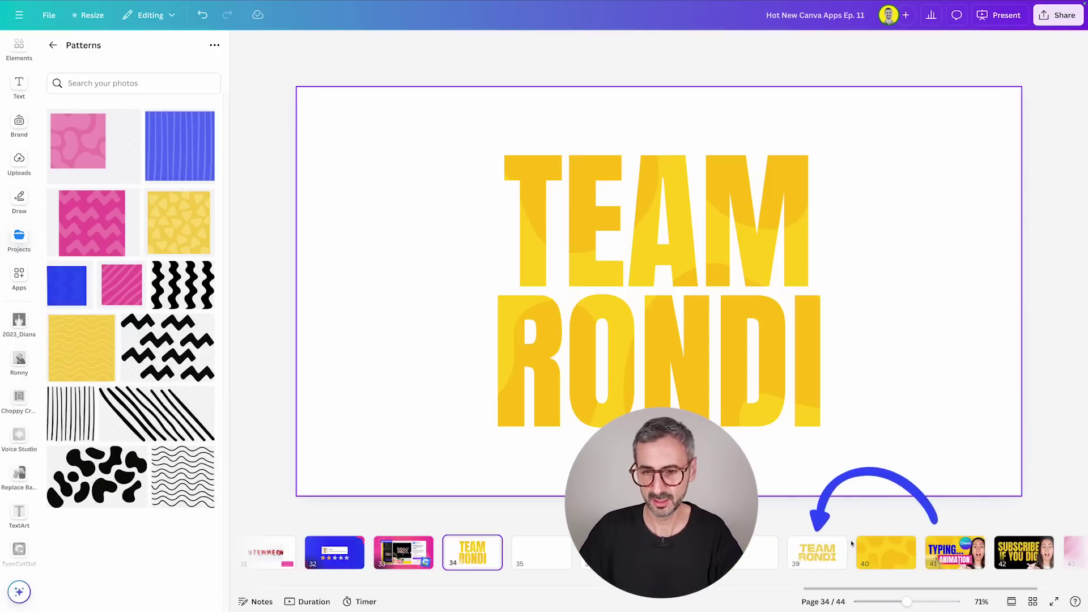
- View the patterned TEAM RONDI cutout on page 39 and the SUBSCRIBE IF YOU DIG design on page 42
click(817, 552)
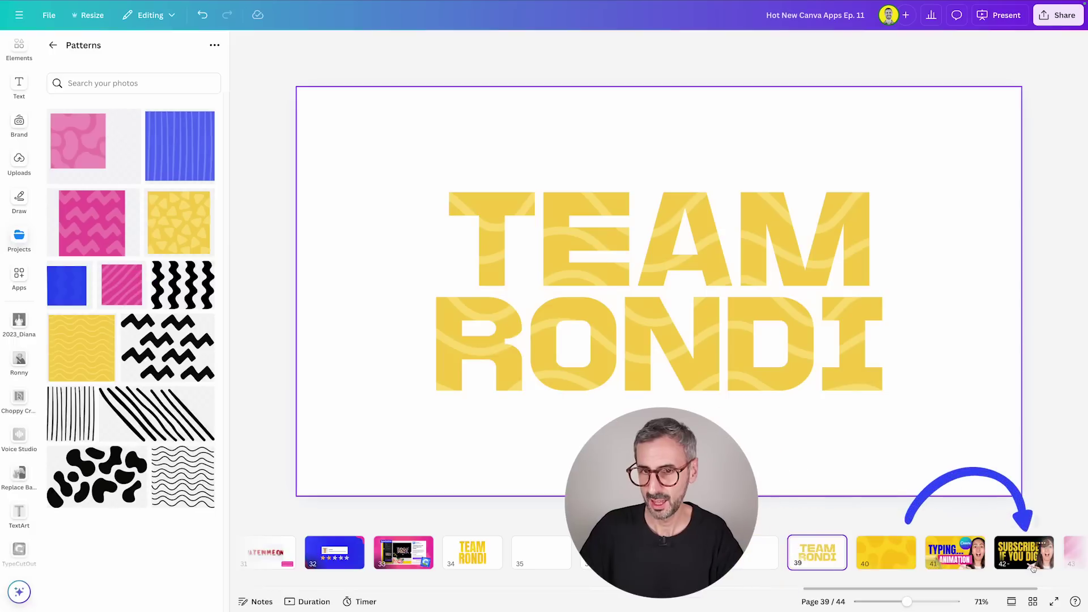
click(1032, 569)
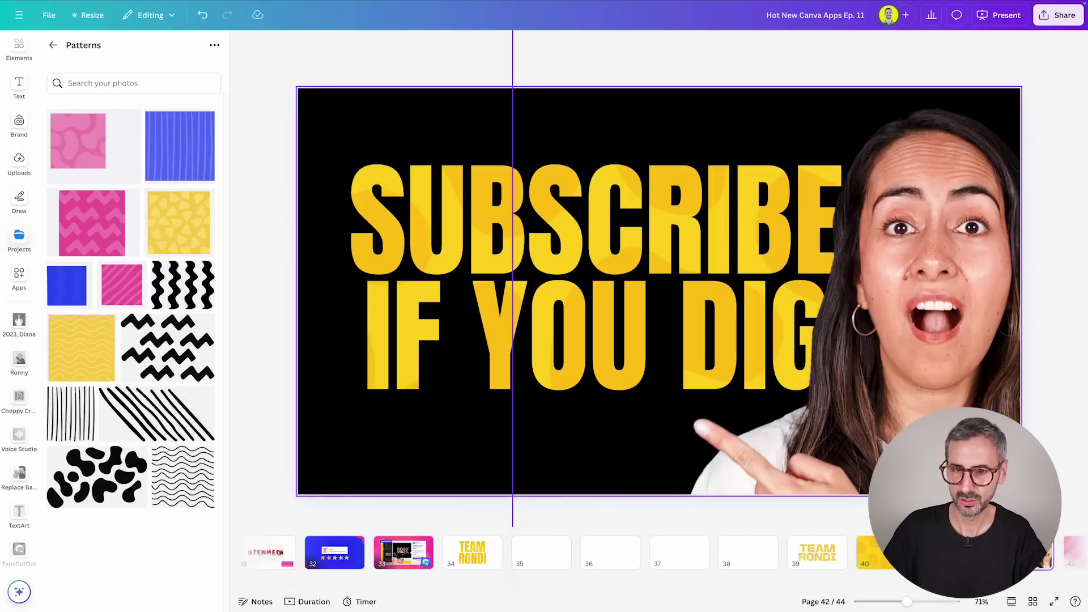